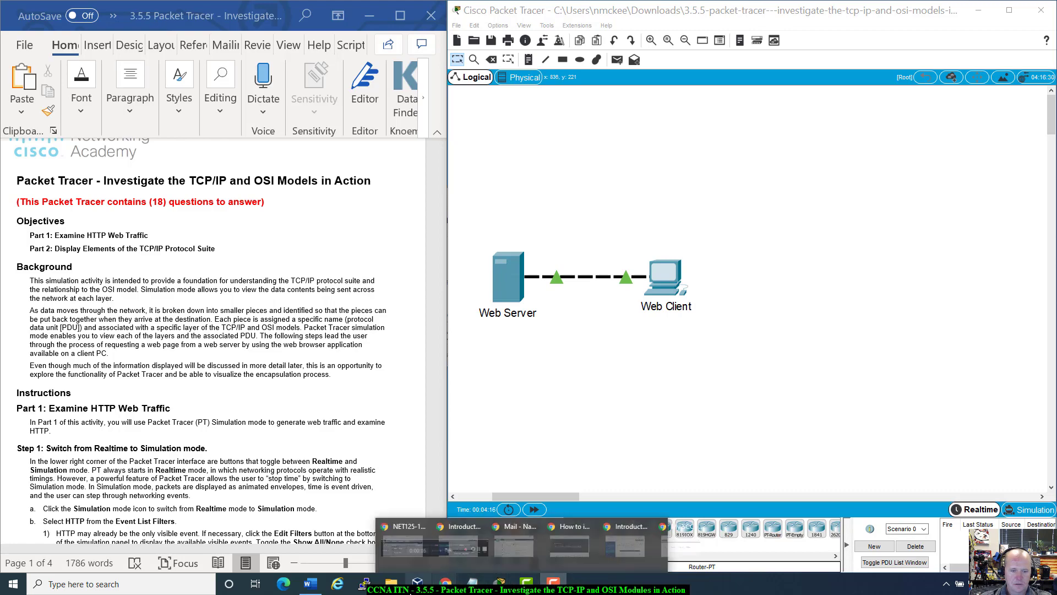
Step: Bring up the PT Activity instructions window and minimize it again to reveal the network topology
mouse_move(503, 589)
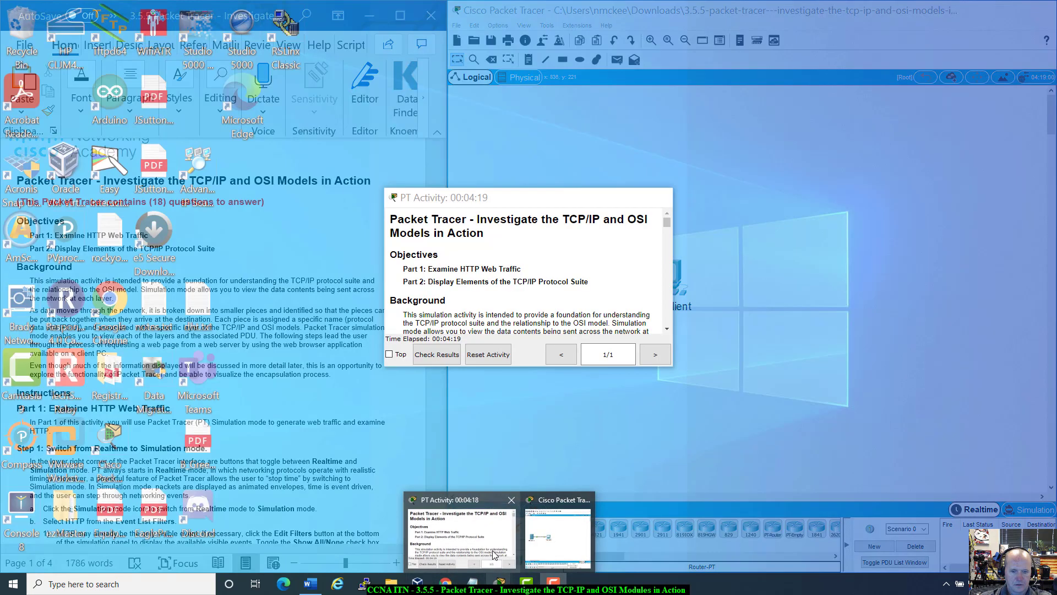
click(457, 533)
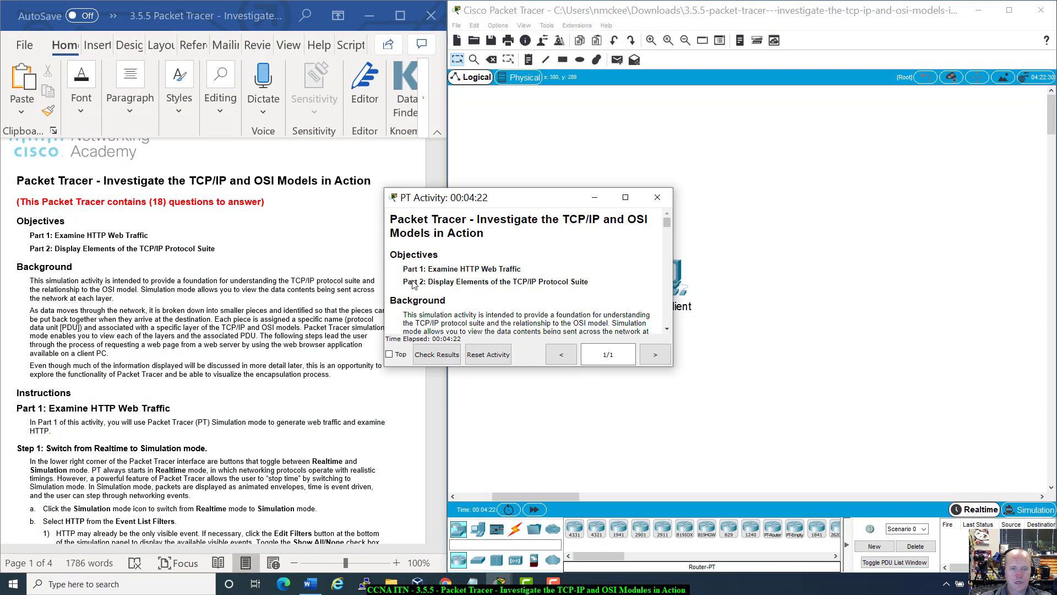
click(600, 199)
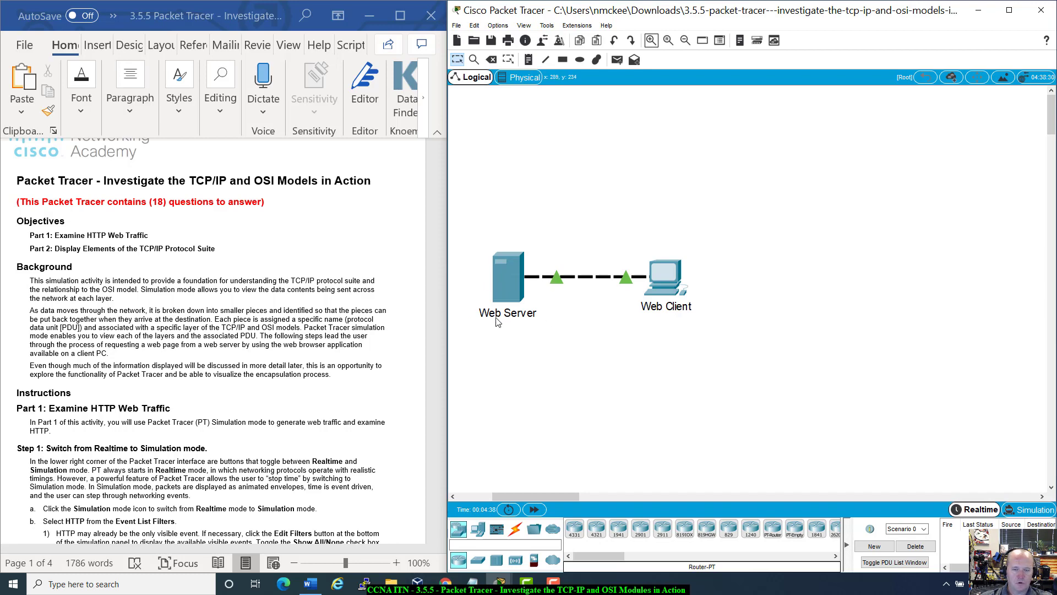
Step: Read the lab document's objectives, background and Step 1 instructions on switching from Realtime to Simulation mode
mouse_move(497, 322)
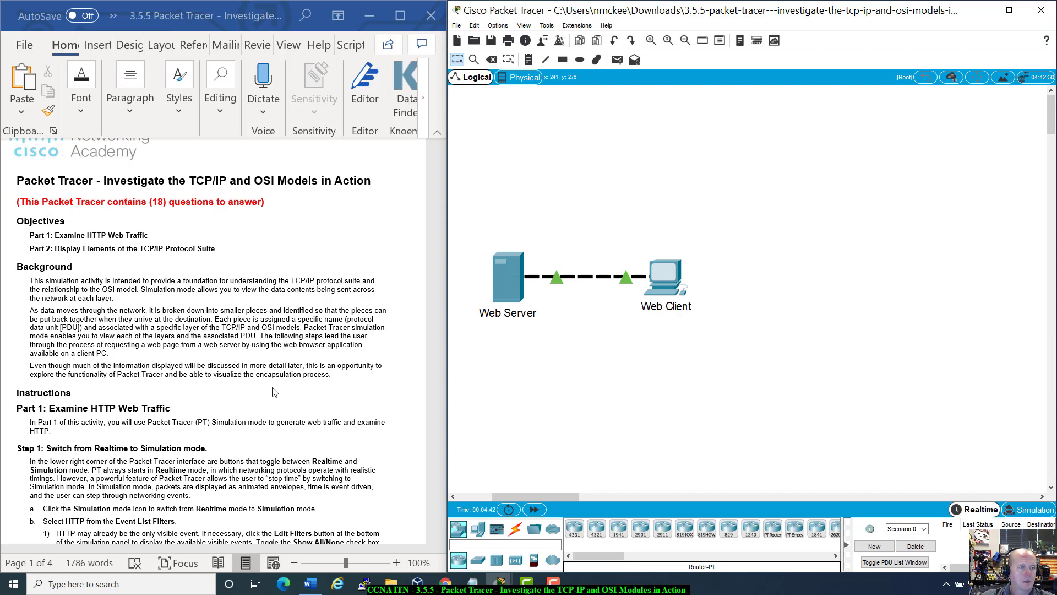
scroll(241, 397, down, 1)
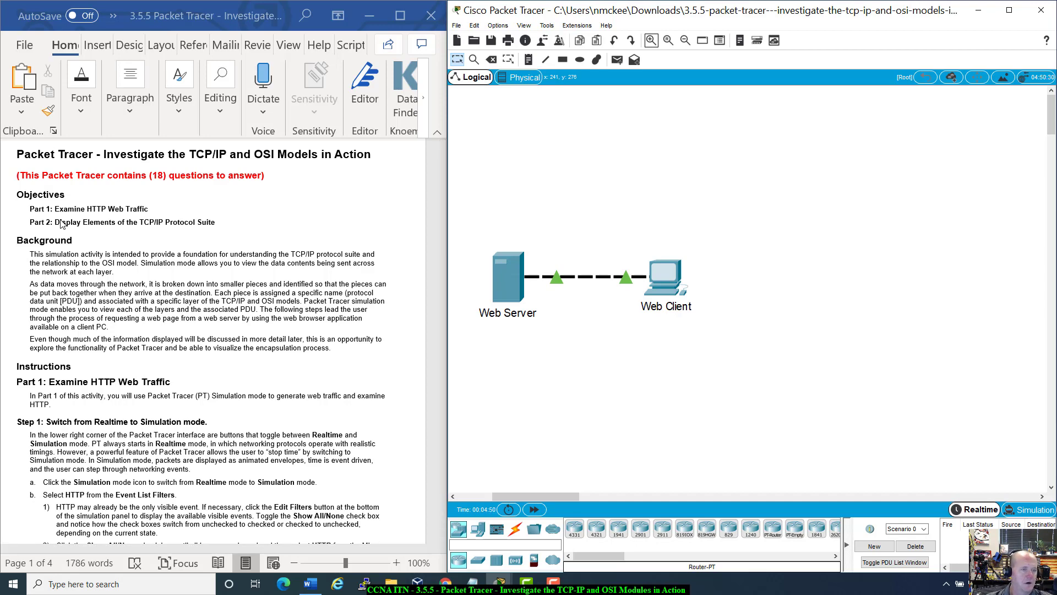
scroll(278, 257, down, 3)
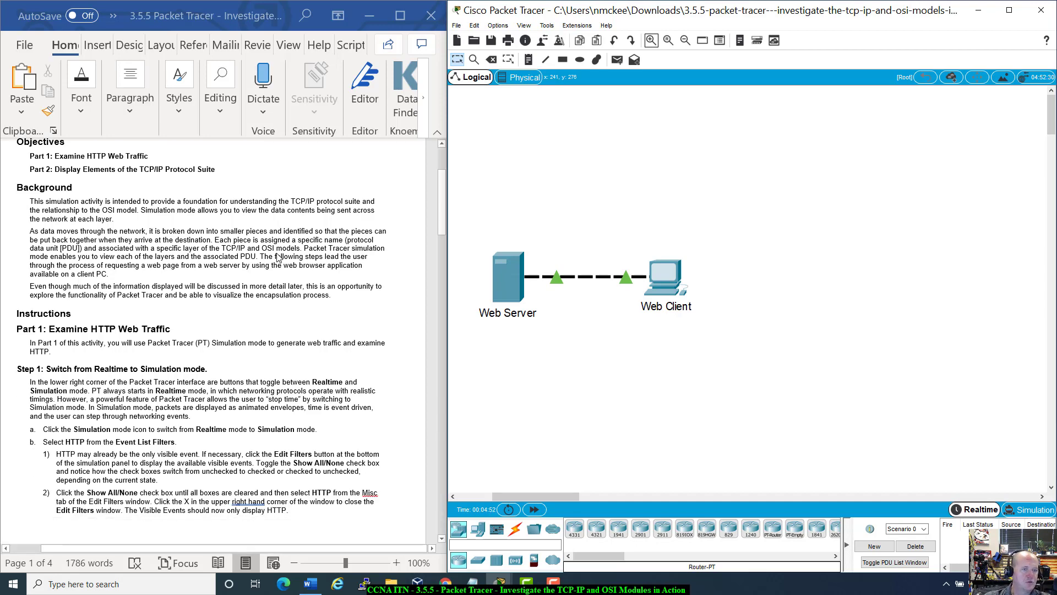
scroll(278, 257, down, 1)
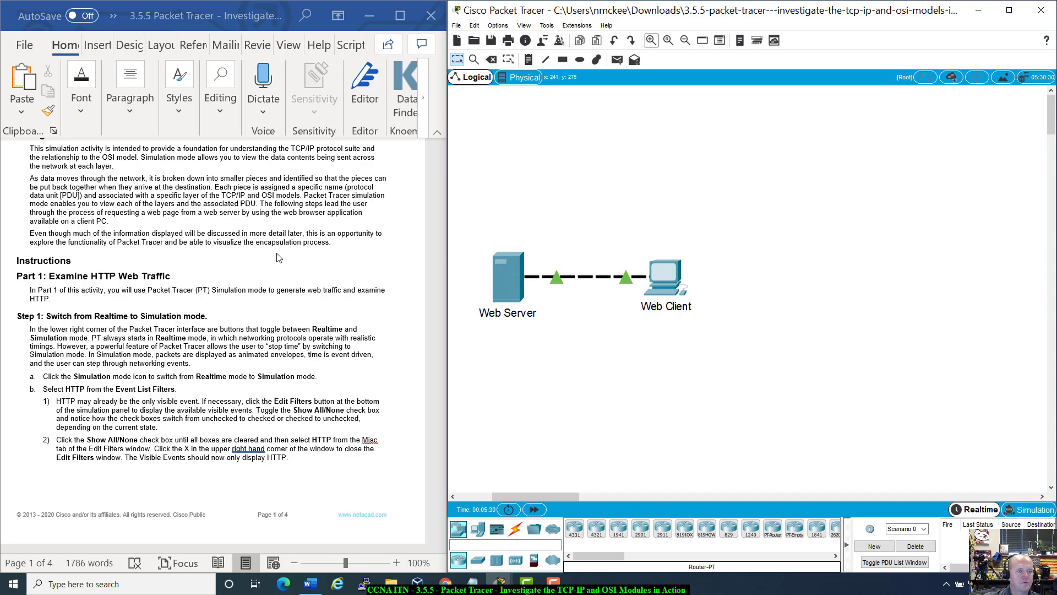
scroll(255, 285, down, 1)
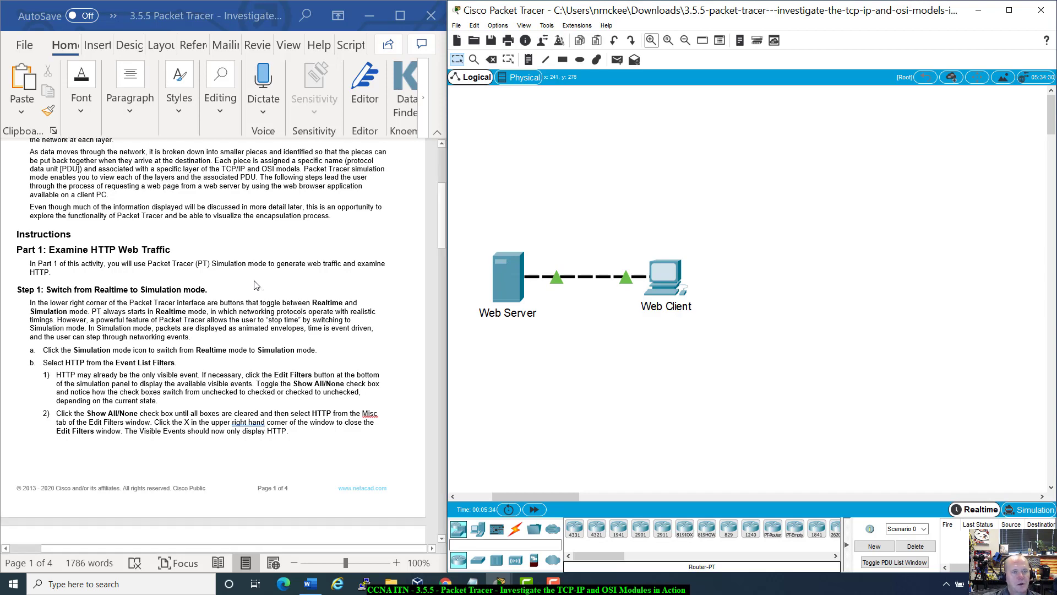
scroll(255, 285, down, 1)
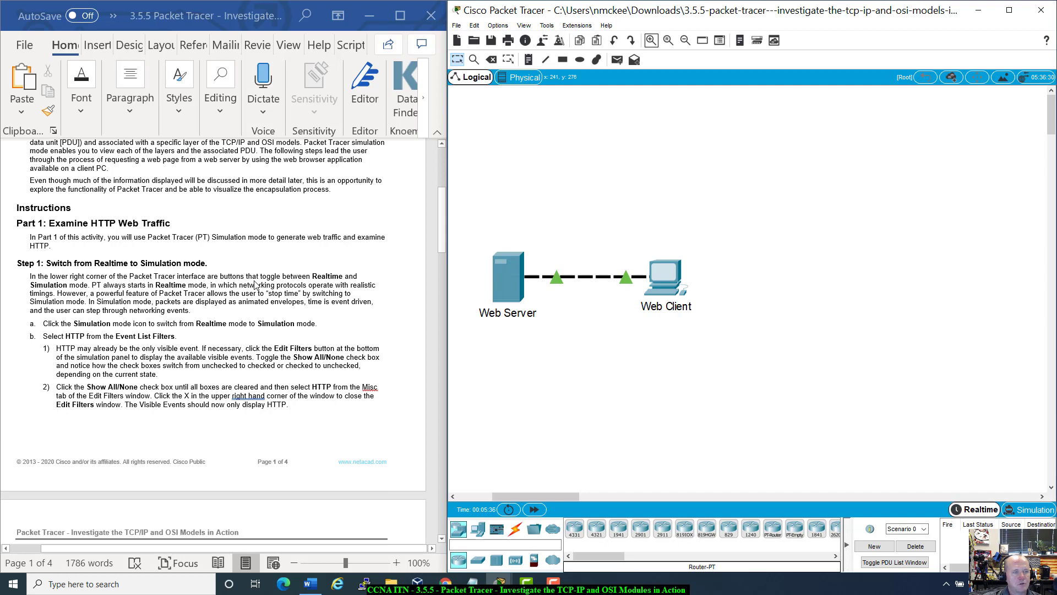
scroll(255, 285, down, 1)
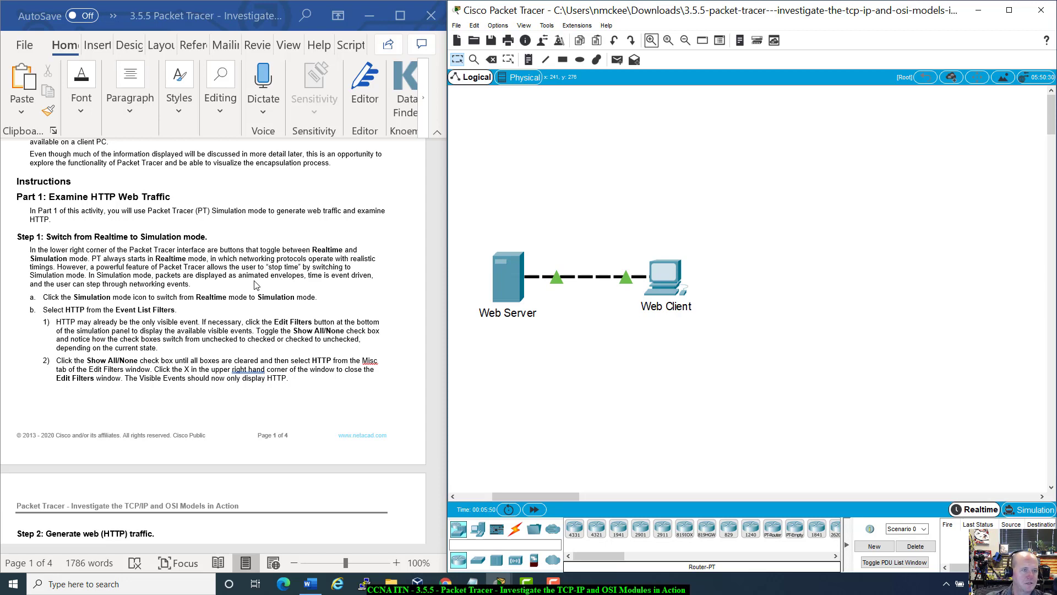
scroll(217, 338, down, 1)
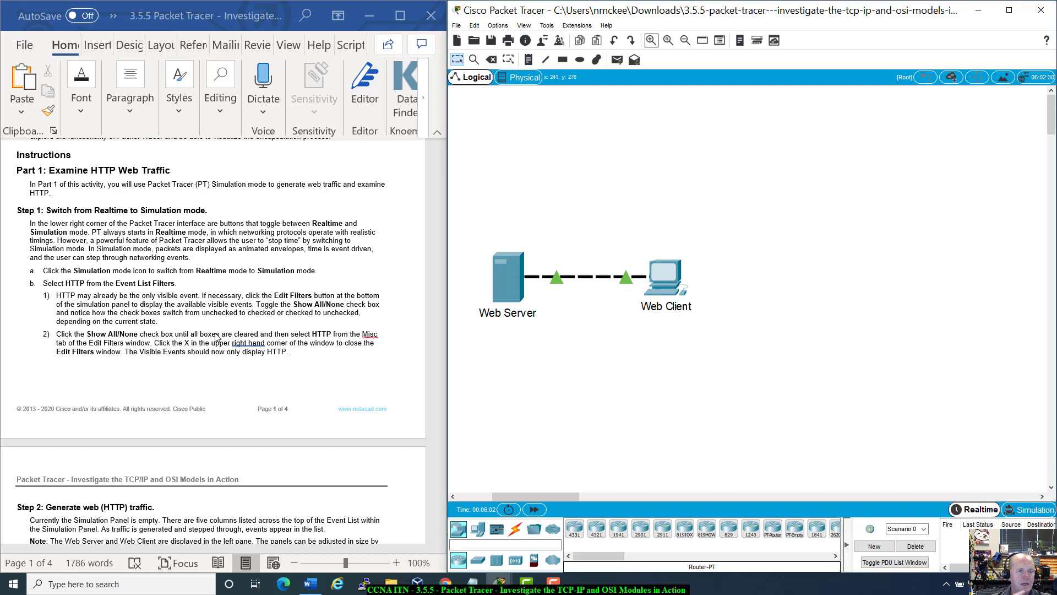
scroll(171, 364, down, 2)
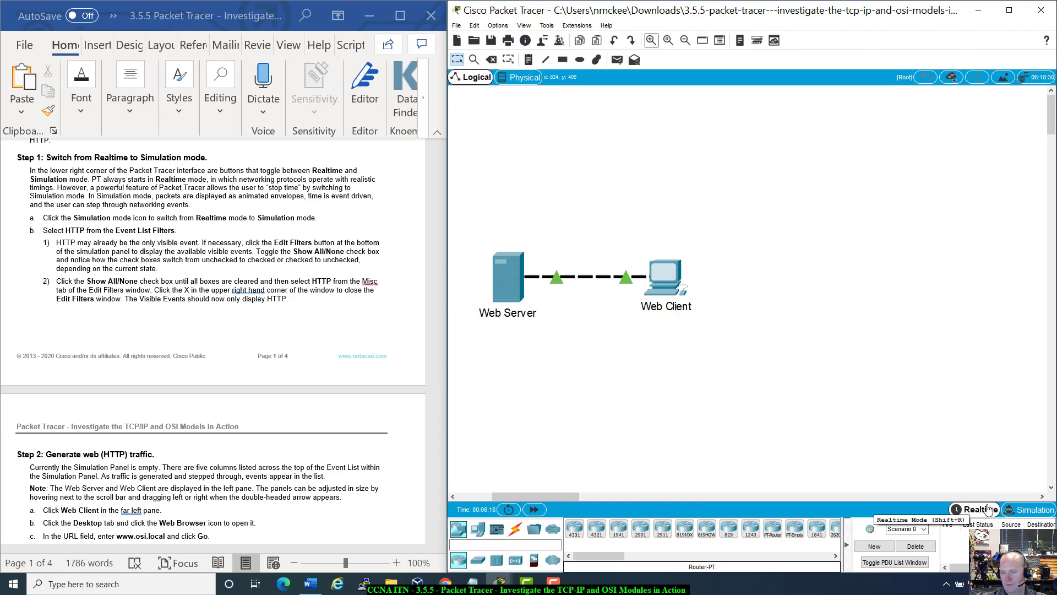
Step: Switch to Simulation mode and review the event list filters, including the Misc protocols and the ACL filters
click(1034, 510)
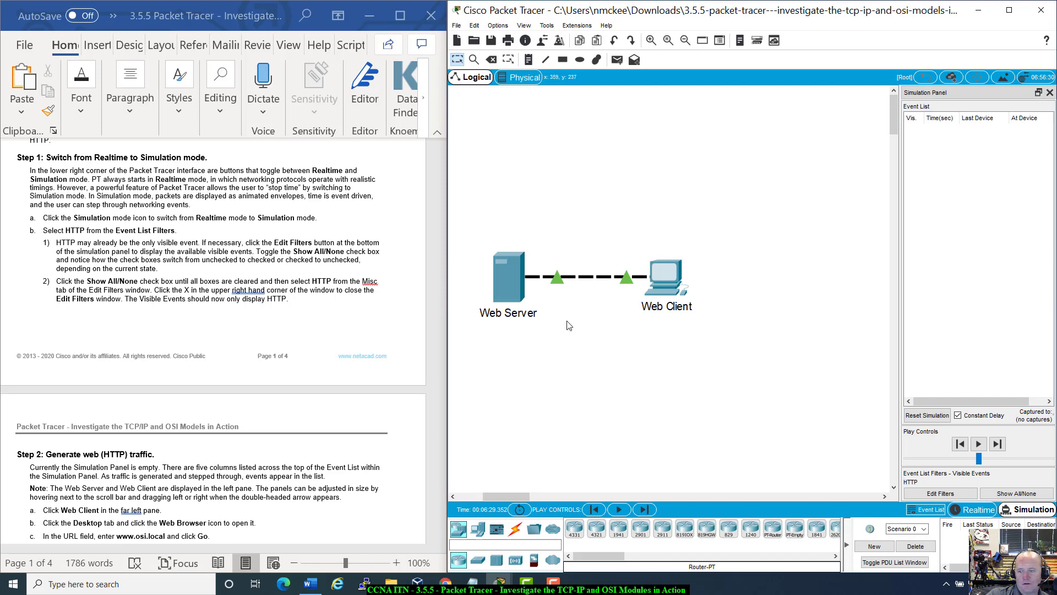
click(942, 493)
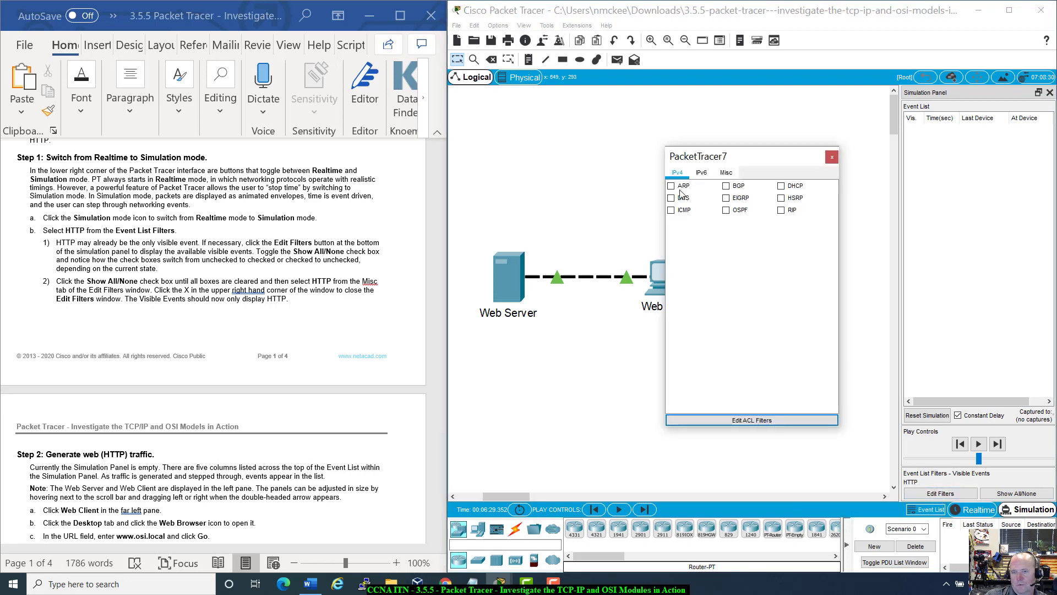
click(726, 173)
click(677, 174)
click(777, 422)
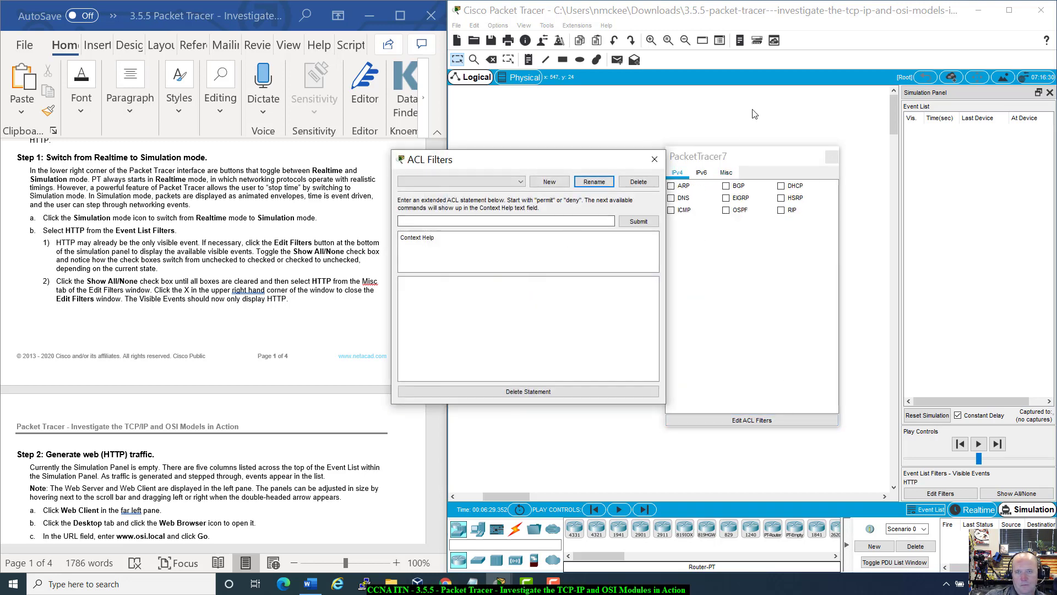
click(655, 159)
click(831, 157)
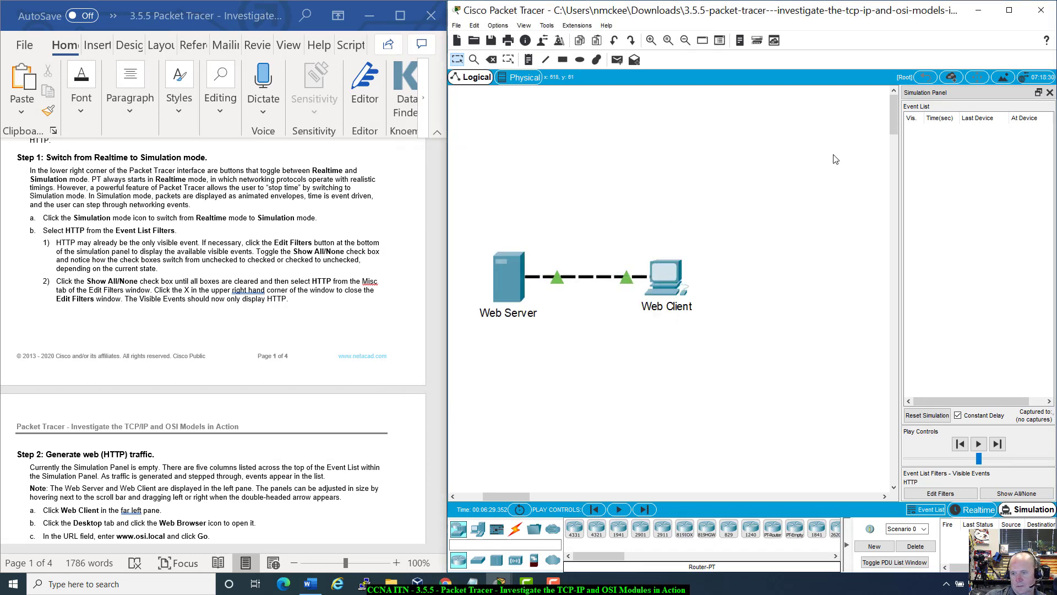
Step: Toggle the visible events from none to all and inspect the IPv4, IPv6, Misc and ACL filters
click(1012, 494)
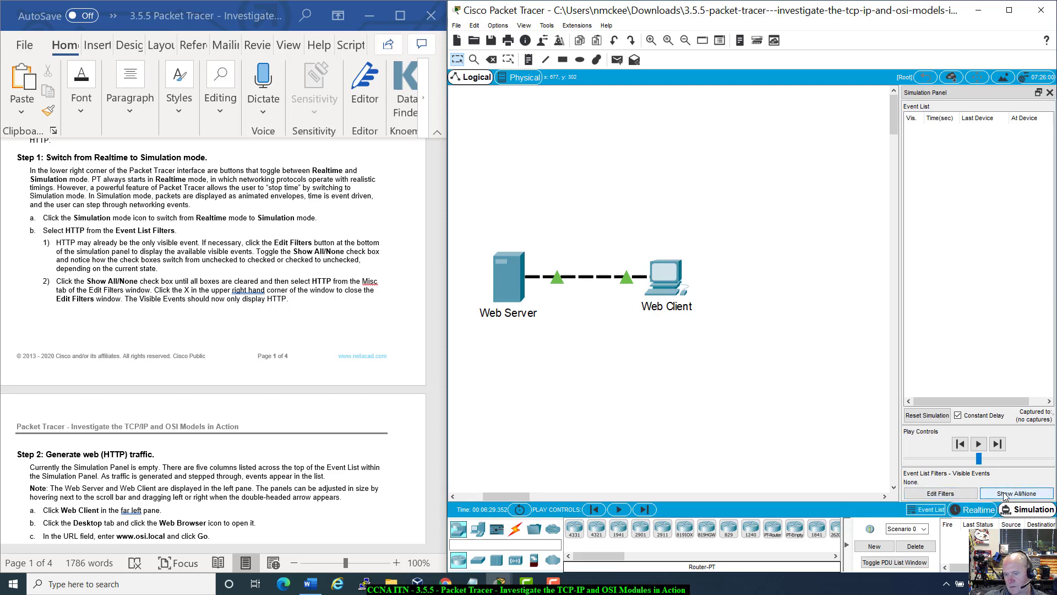
click(1012, 494)
click(933, 498)
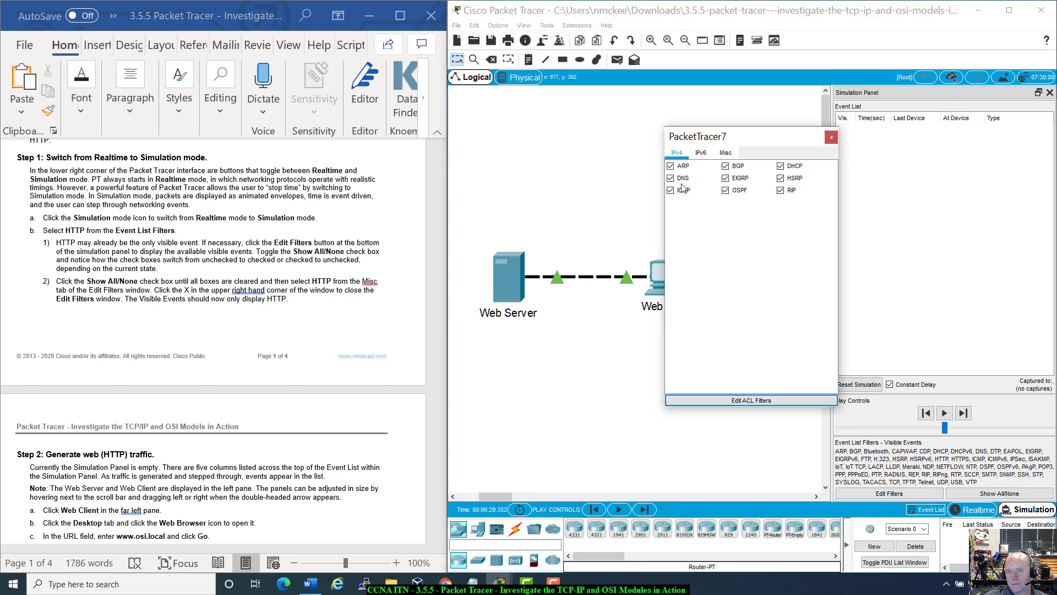
click(700, 154)
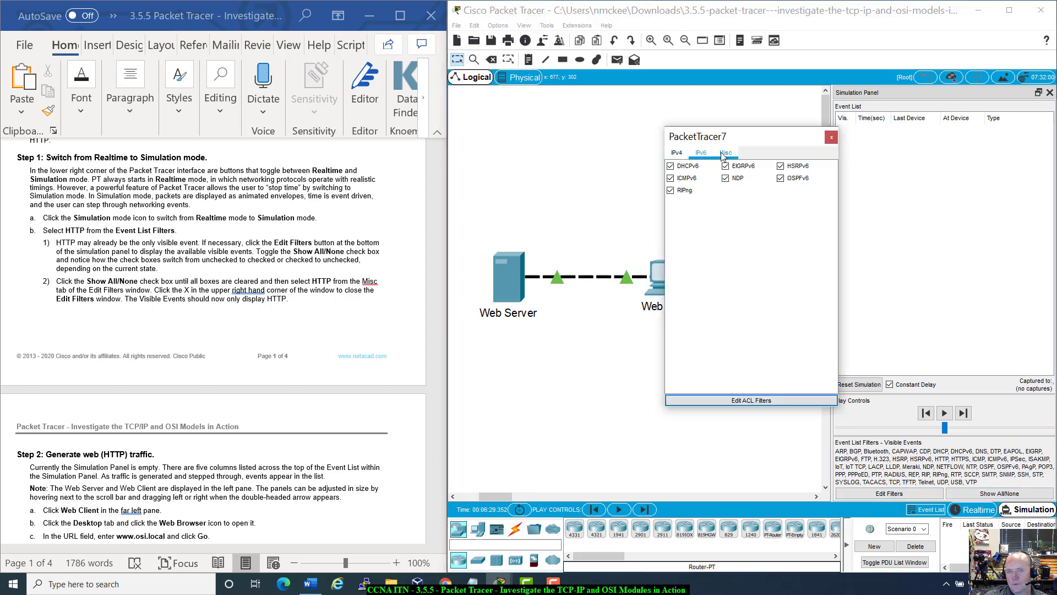
click(725, 153)
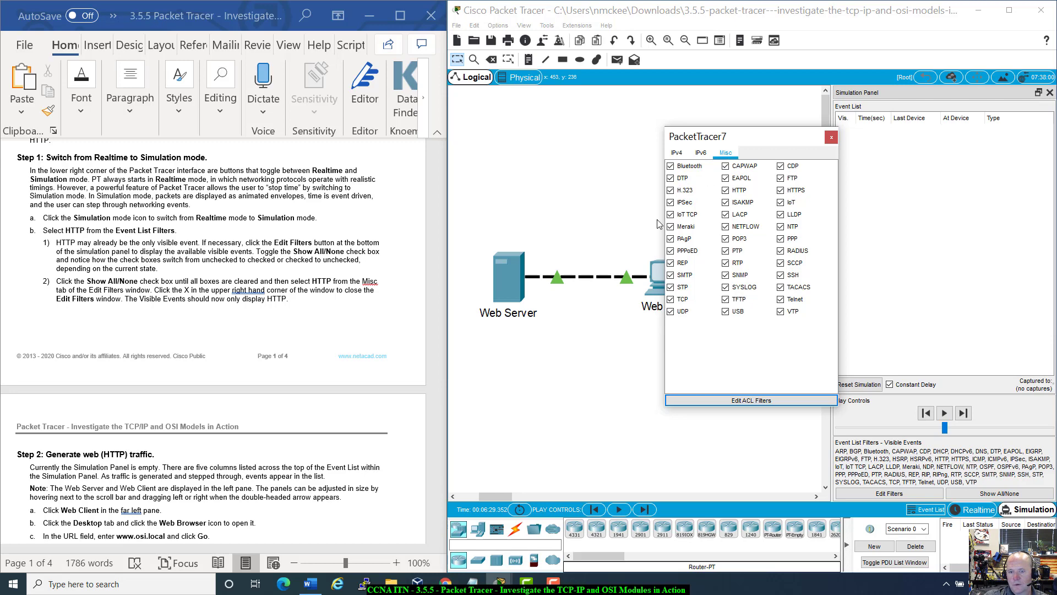
click(743, 400)
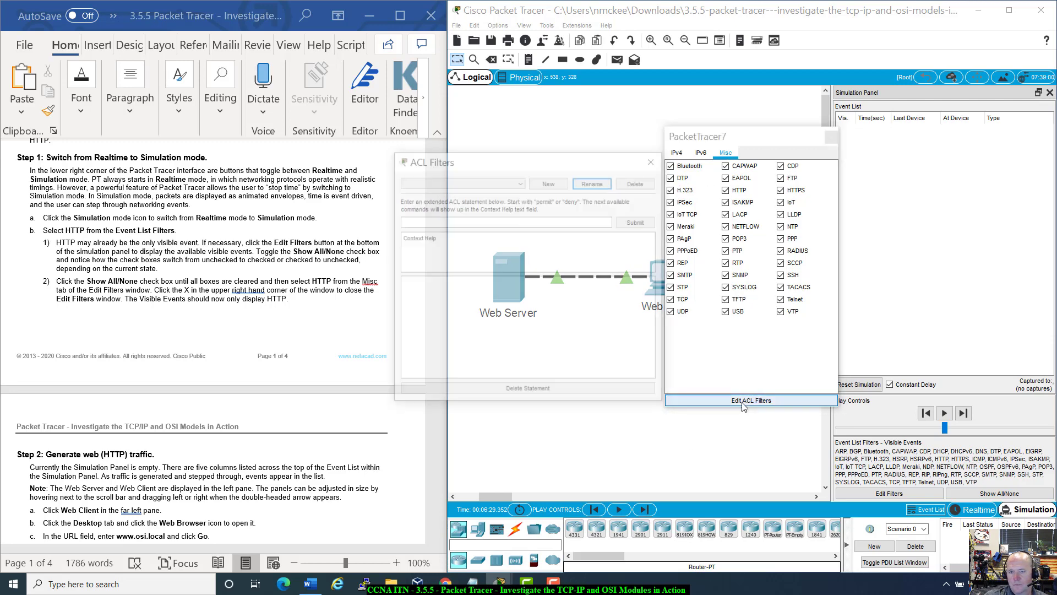
click(655, 160)
click(700, 154)
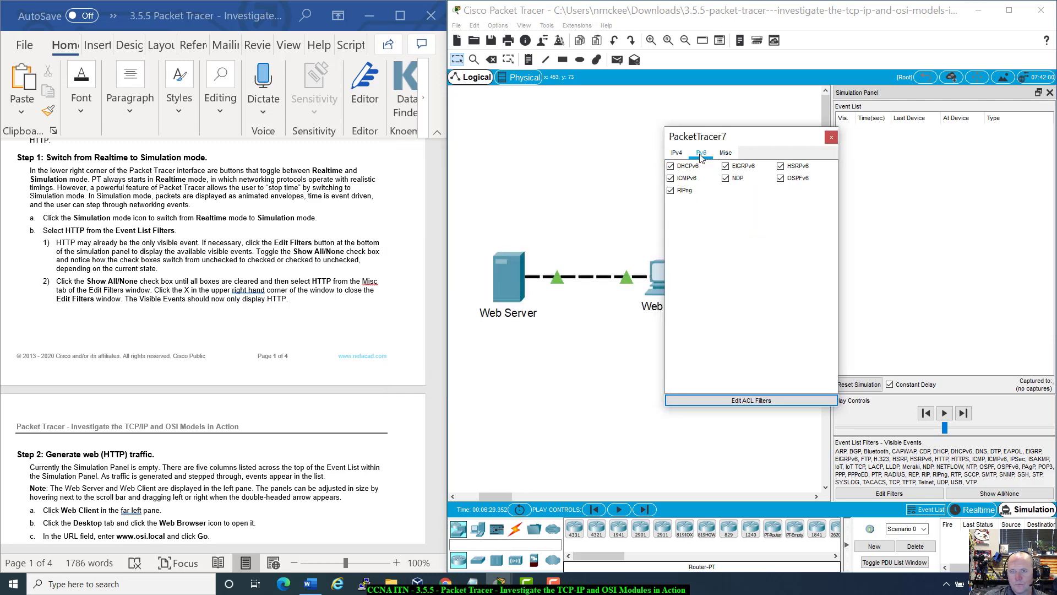
click(845, 142)
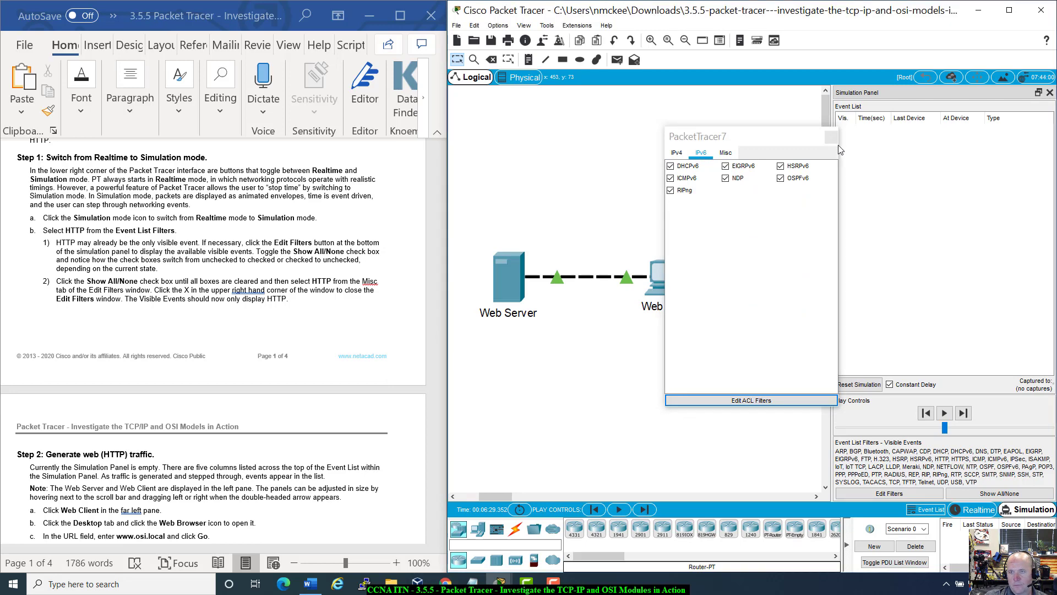
click(832, 137)
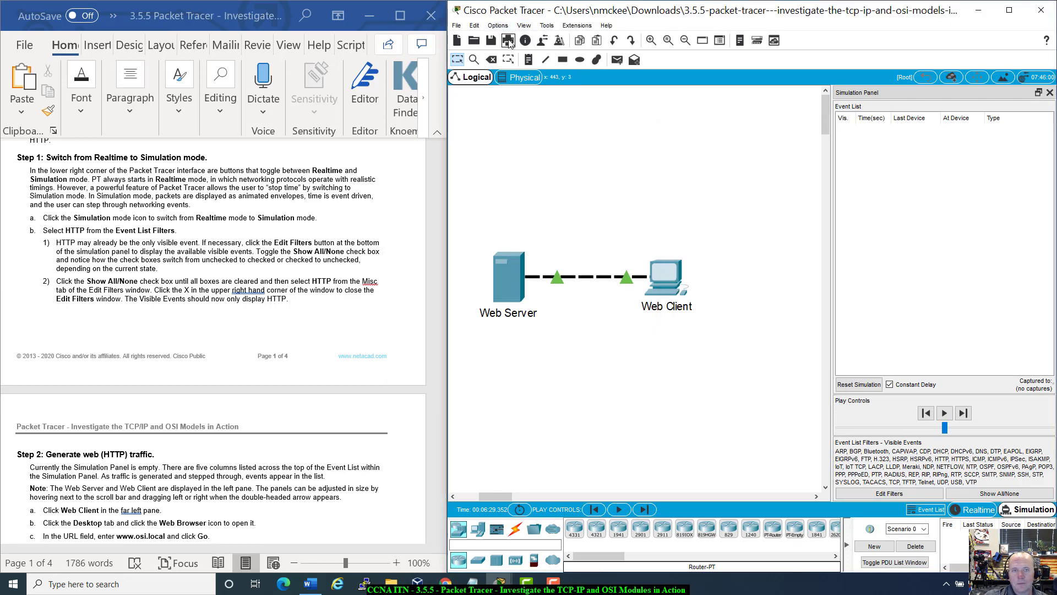
click(474, 25)
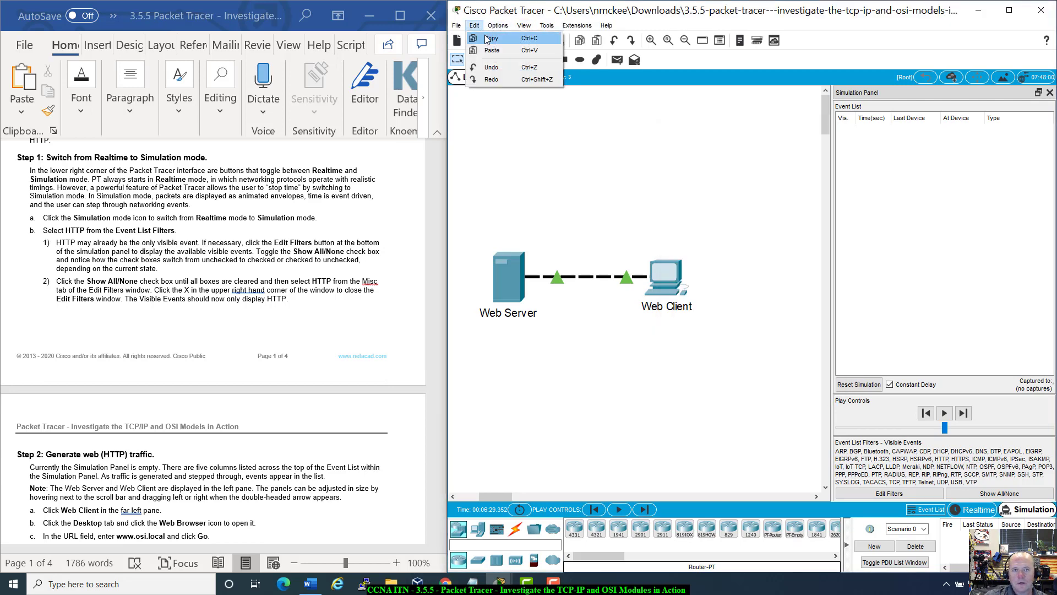
click(485, 39)
click(474, 25)
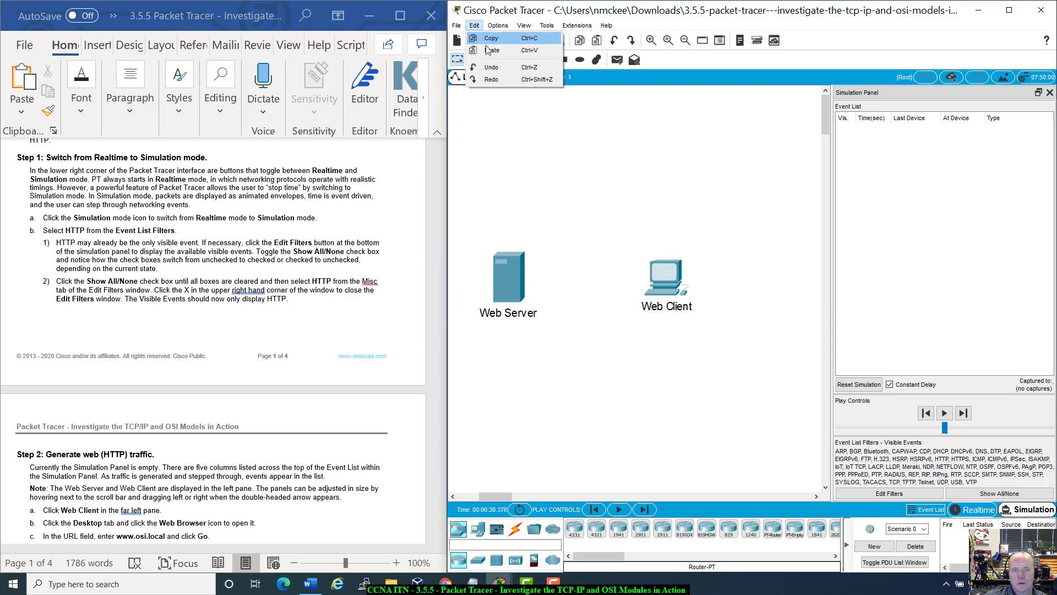
click(487, 50)
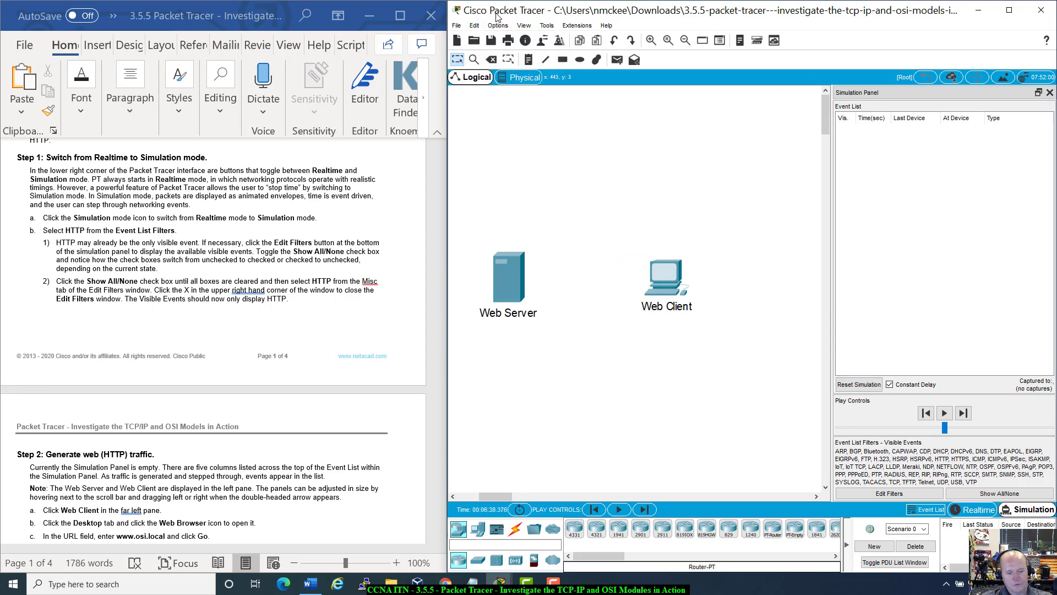
Step: Clear all visible event filters and enable only HTTP among the Misc protocols
click(990, 493)
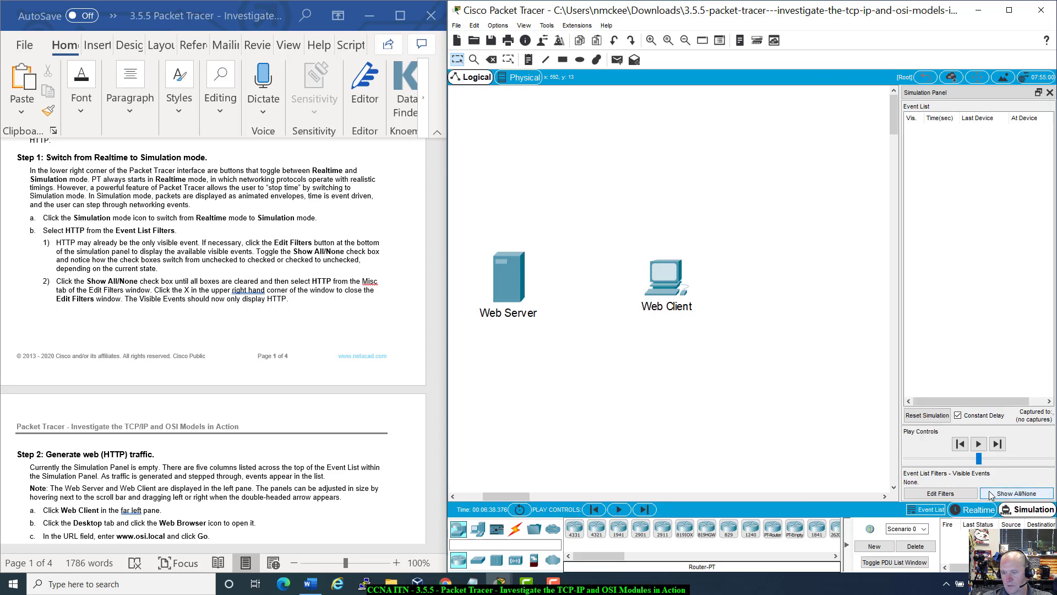
click(927, 494)
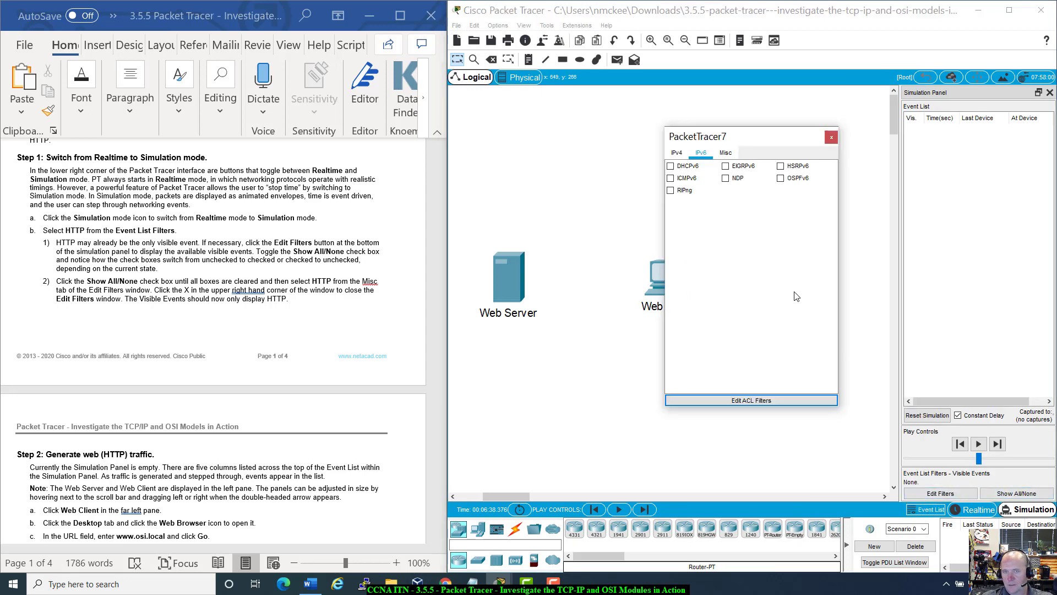
click(726, 154)
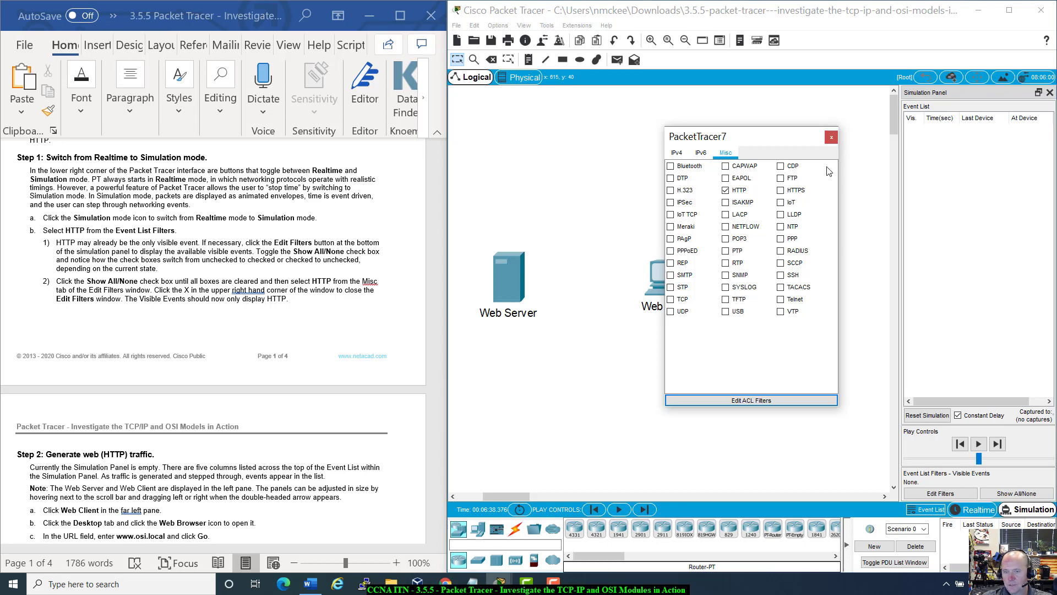
click(831, 138)
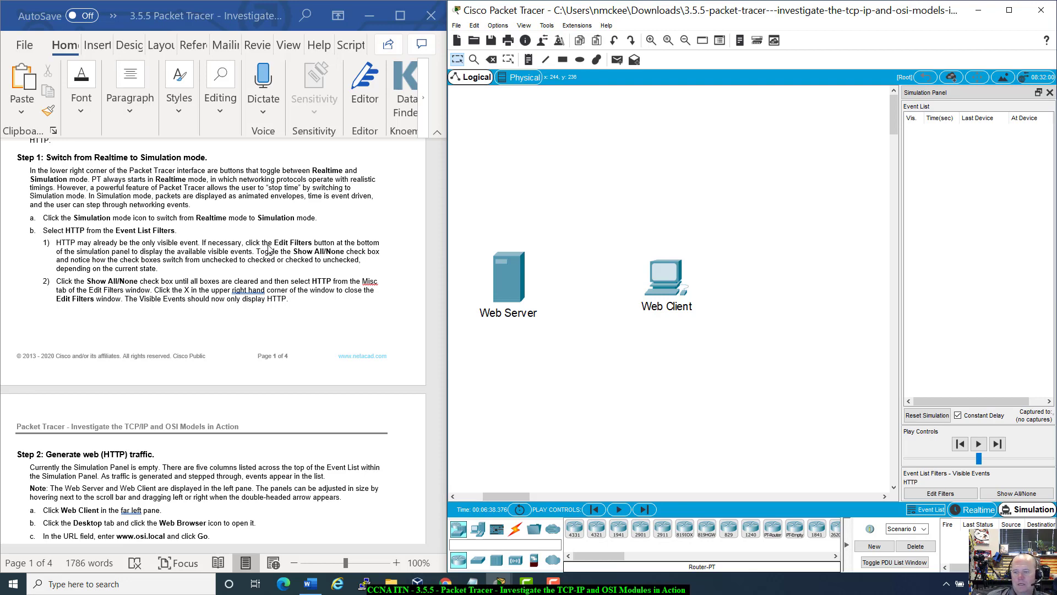
Step: Reset the event list filters to none again and select HTTP as the only visible event
click(1004, 494)
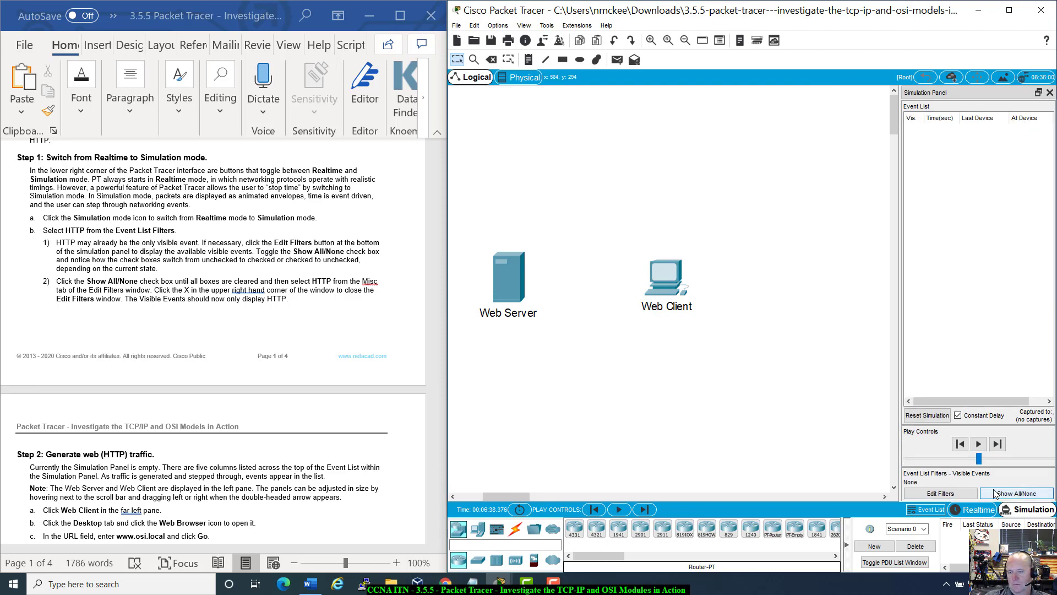
click(993, 496)
click(941, 494)
click(714, 151)
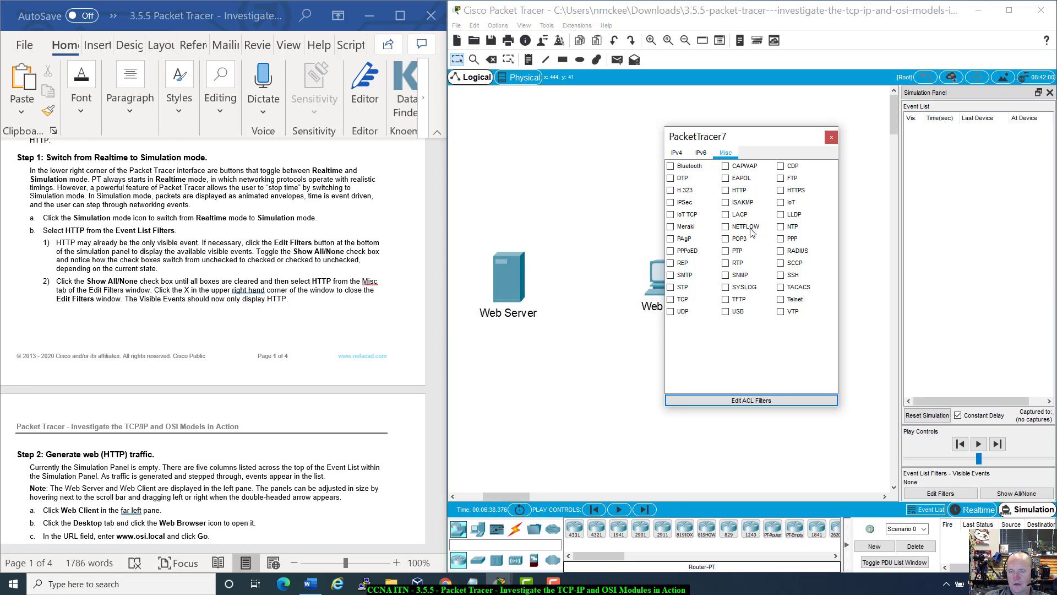
click(726, 191)
click(832, 137)
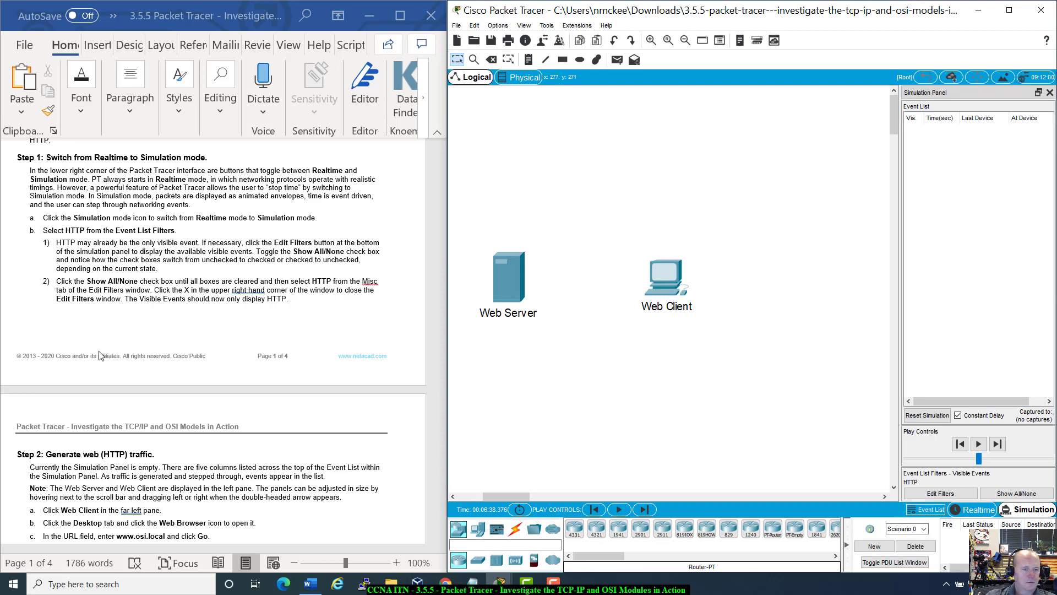
Step: Read the lab document's Step 2 instructions for generating web (HTTP) traffic
scroll(101, 354, down, 5)
scroll(101, 354, down, 1)
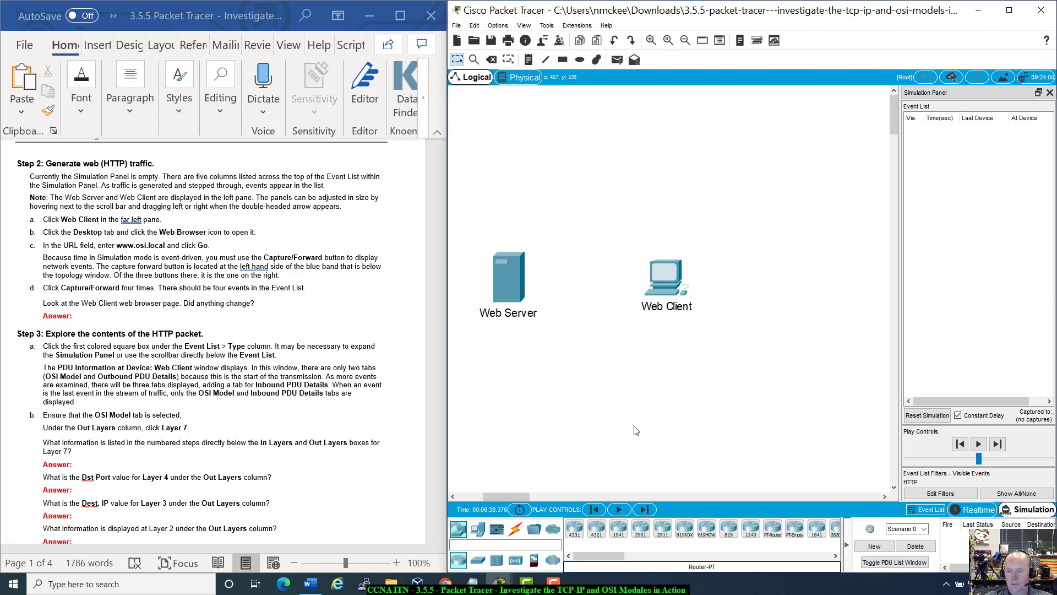
Step: Widen the Simulation Panel so the event list also shows the Type column
drag(898, 348, 876, 348)
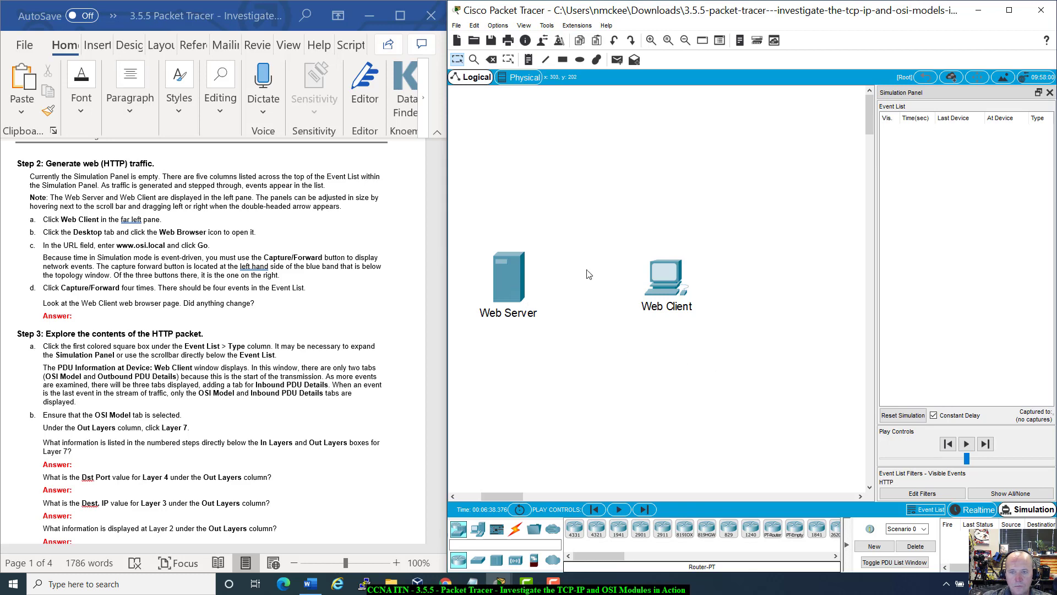
click(674, 273)
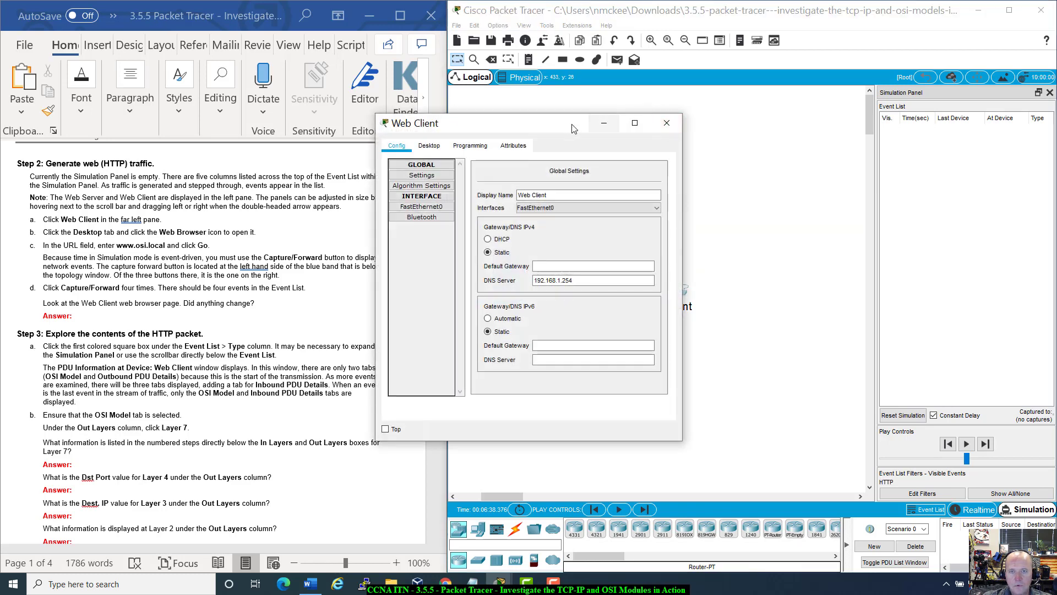
drag(642, 126, 739, 130)
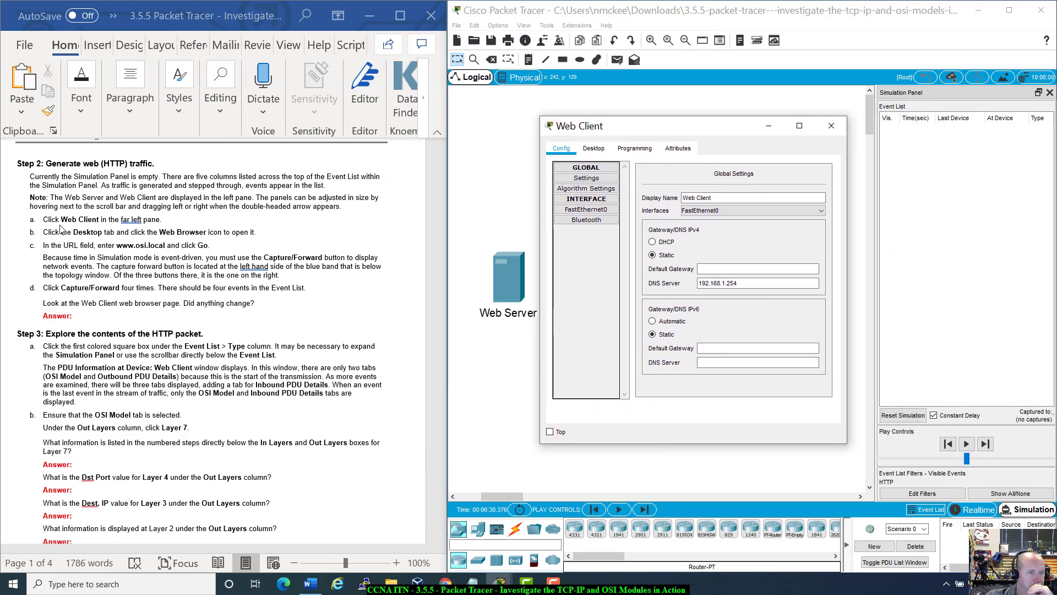
click(593, 150)
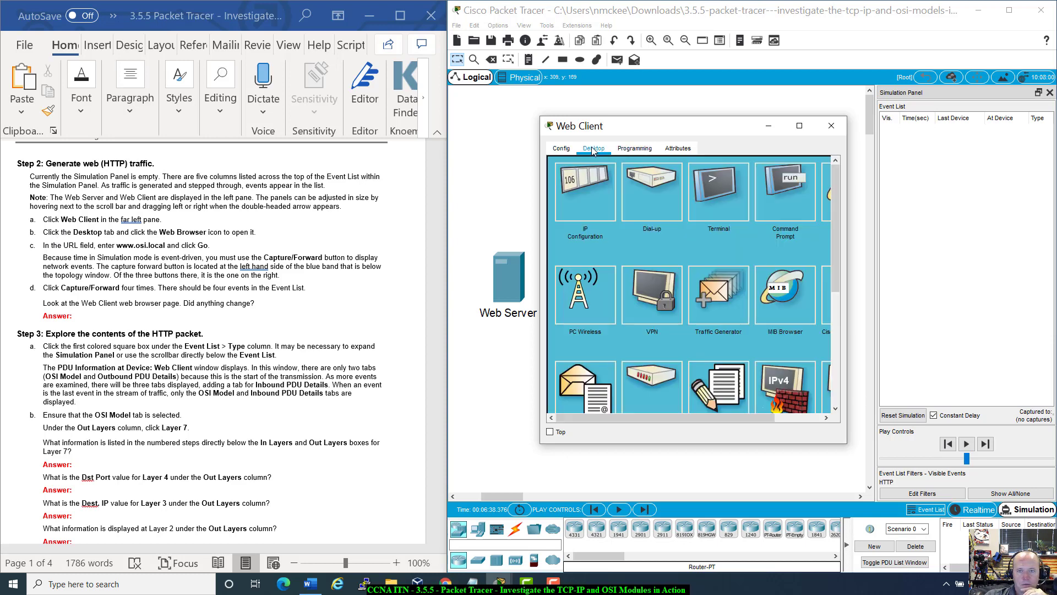
click(831, 126)
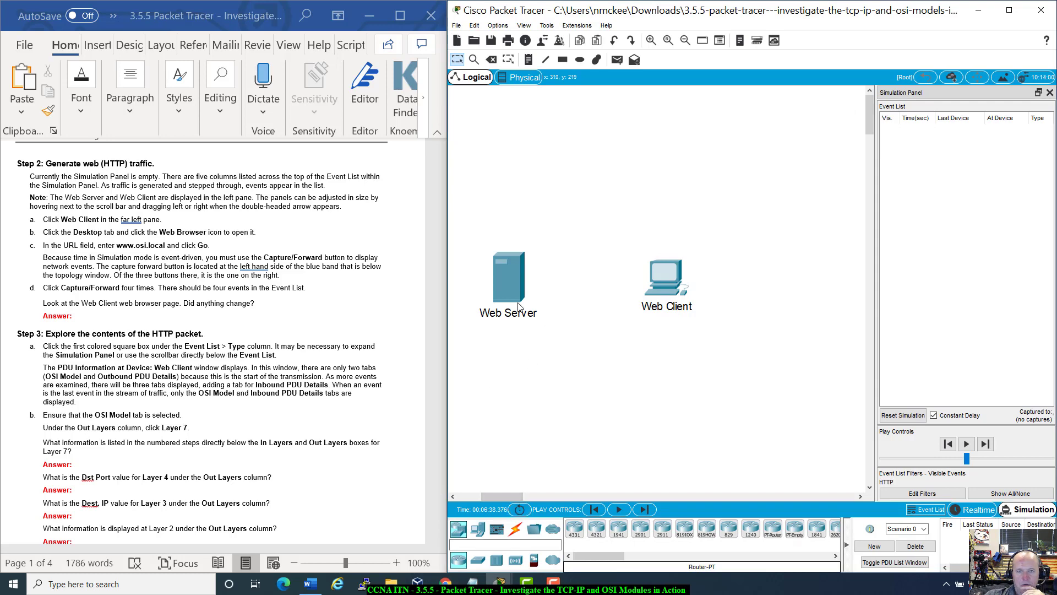
Step: In Realtime mode, connect the Web Server's FastEthernet0 to the Web Client's FastEthernet0 with a copper cross-over cable
click(974, 509)
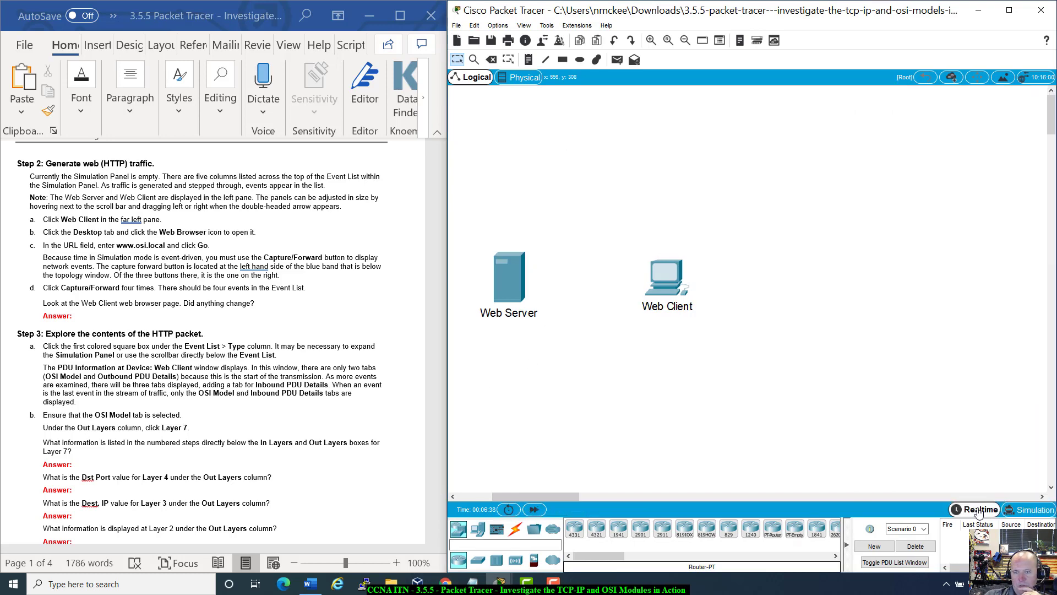
click(660, 286)
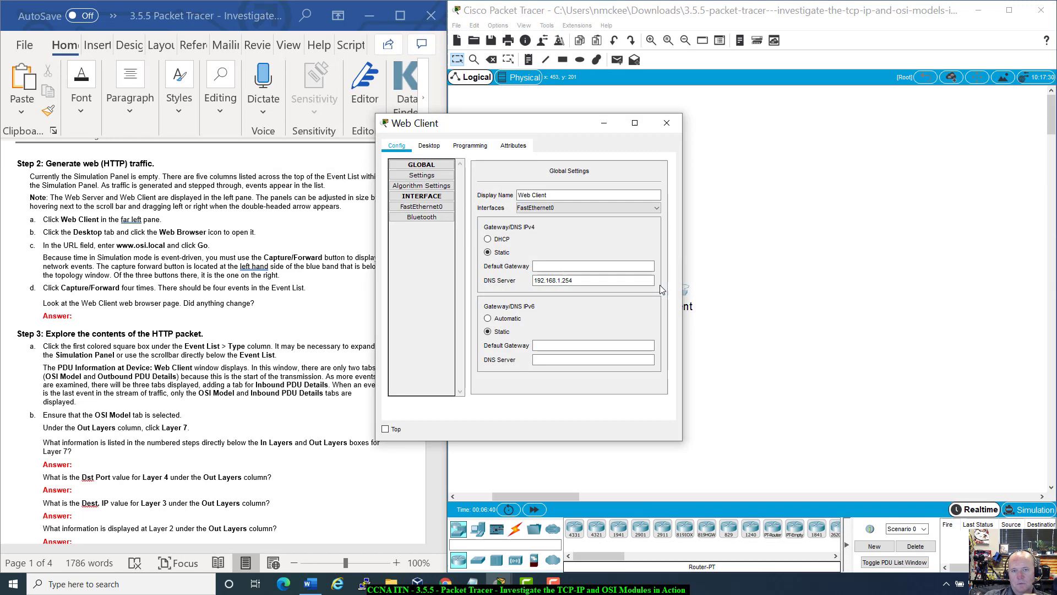
click(680, 114)
click(516, 530)
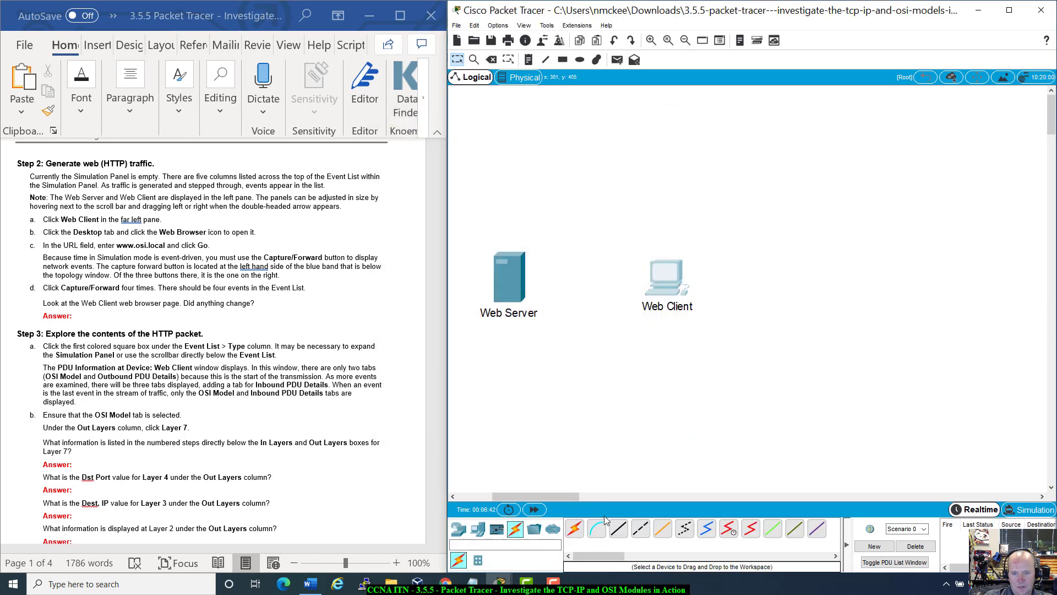
click(641, 530)
click(511, 286)
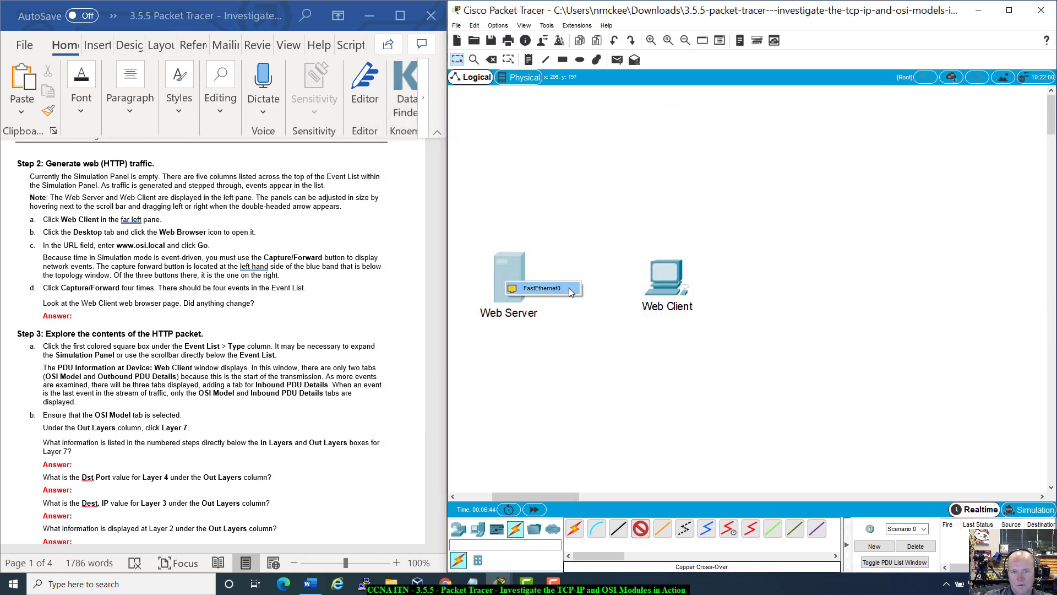
click(545, 290)
click(667, 275)
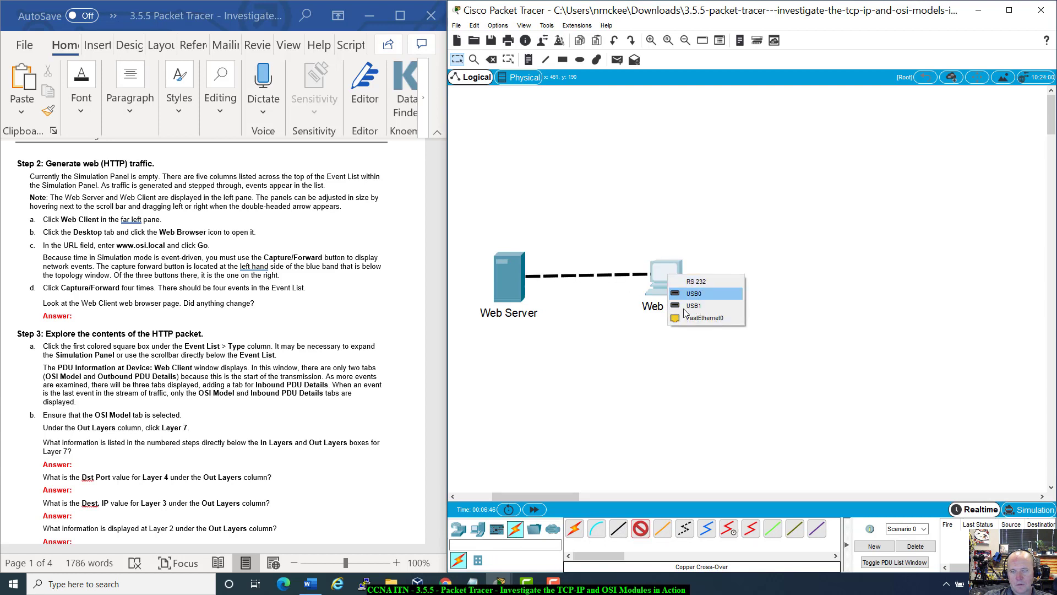
click(689, 318)
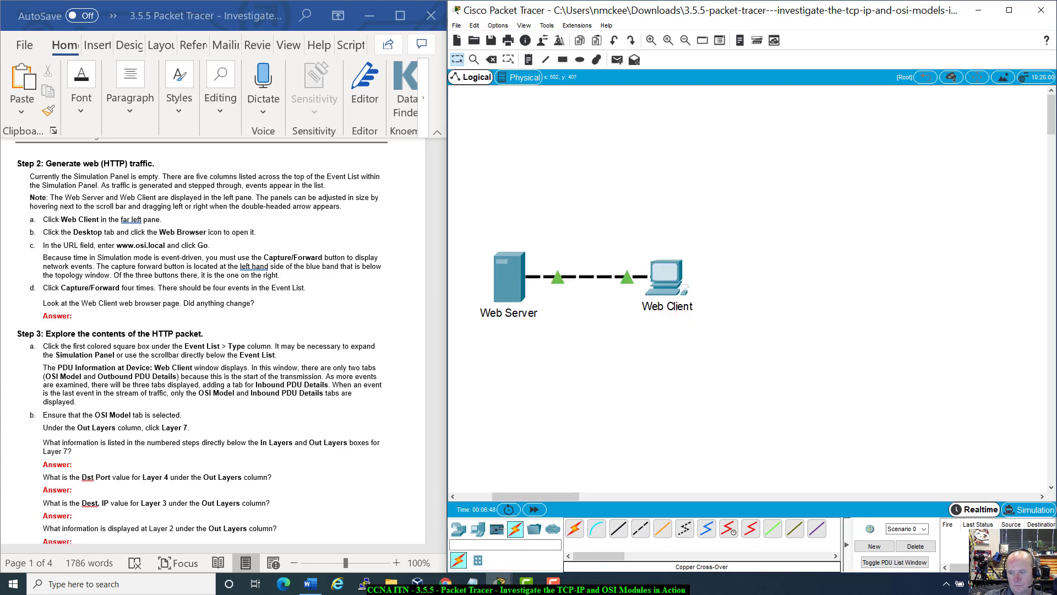
click(1036, 510)
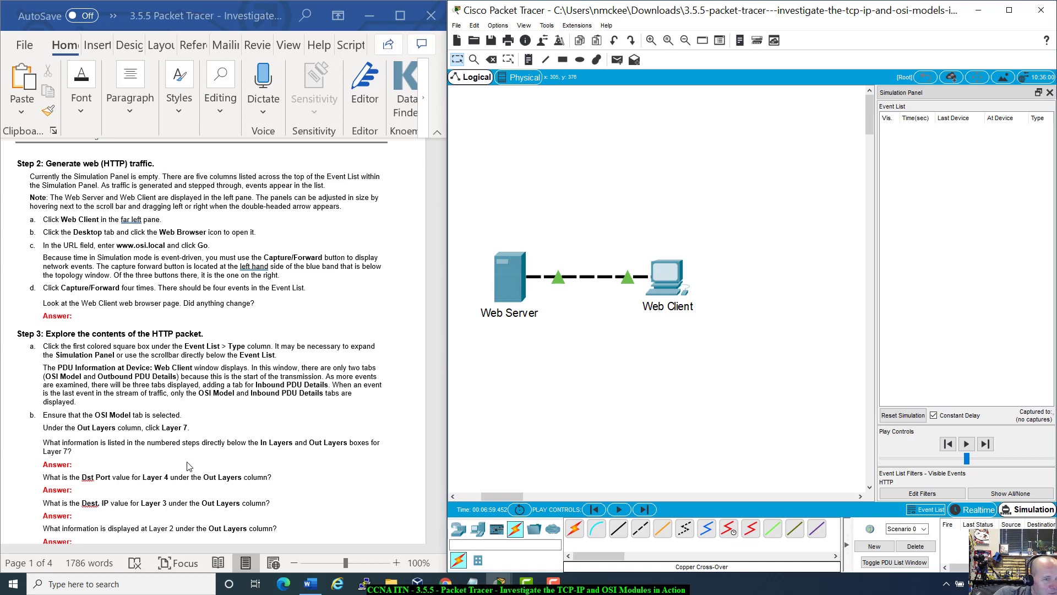
click(662, 276)
drag(620, 120, 696, 107)
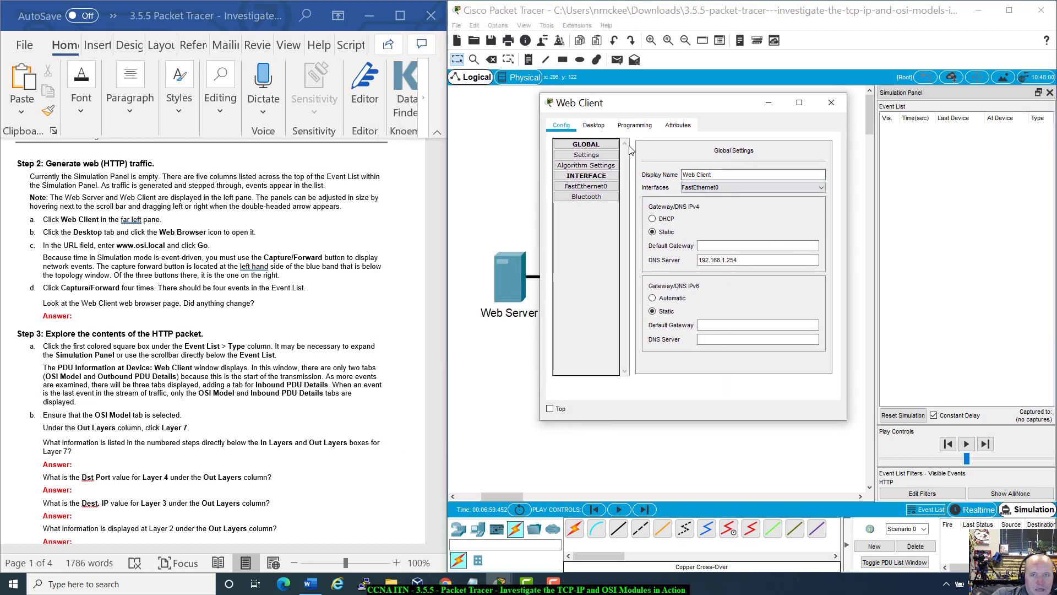
click(594, 125)
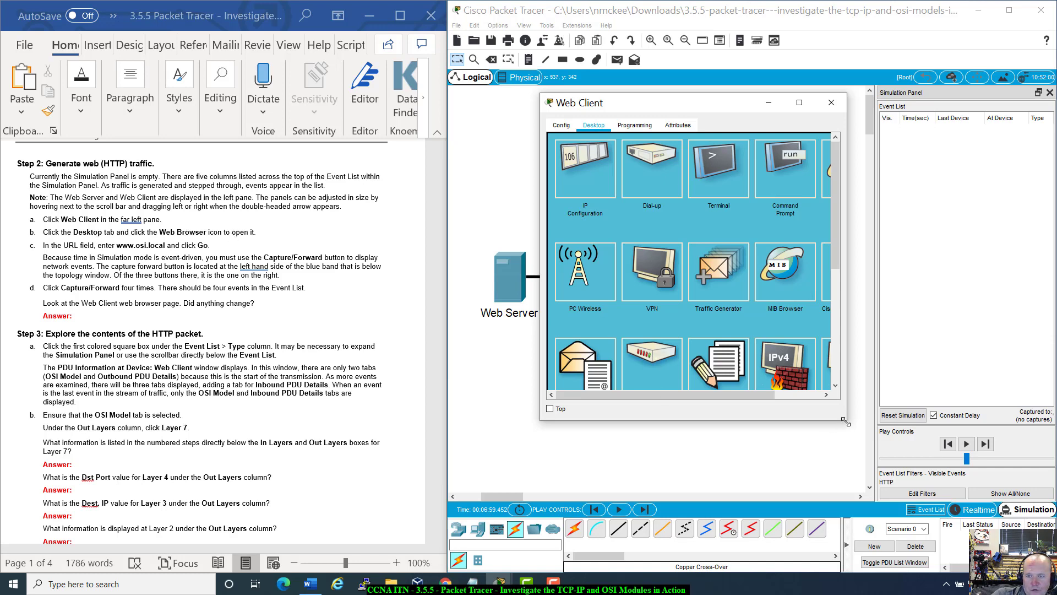
drag(847, 419, 1032, 436)
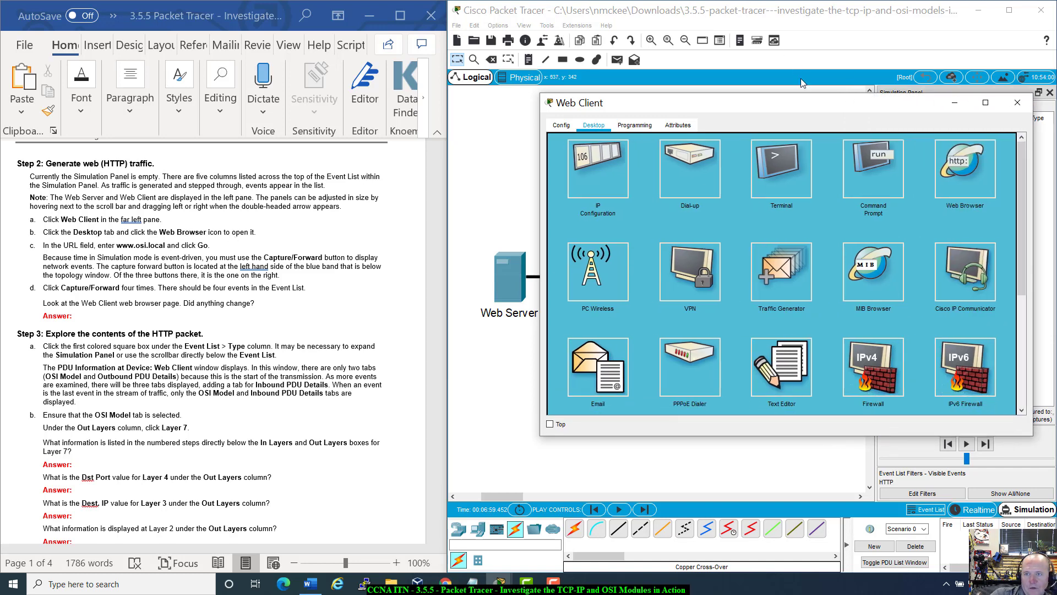
drag(799, 103, 724, 106)
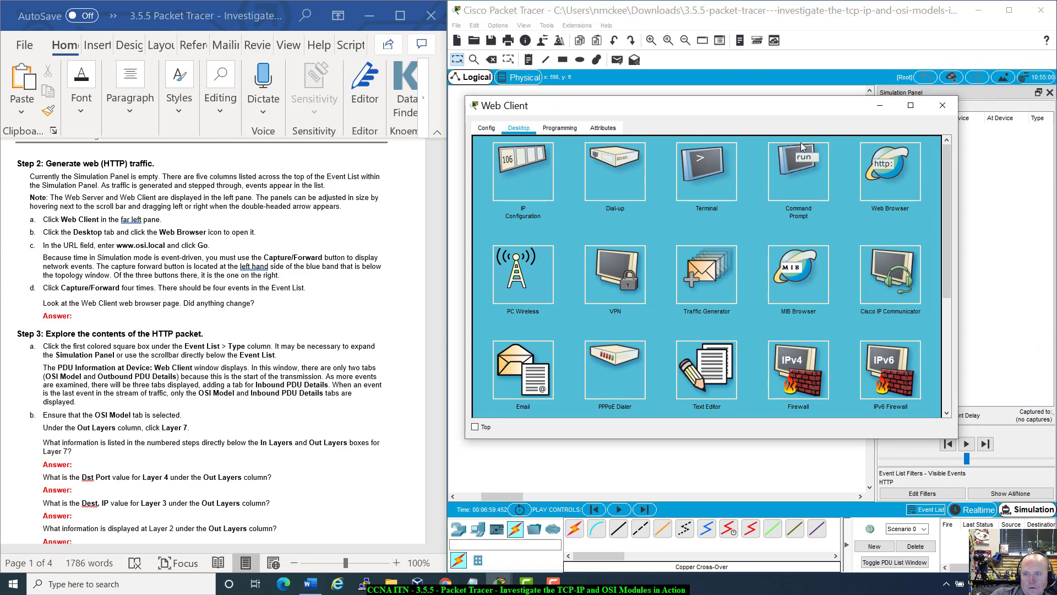
click(901, 165)
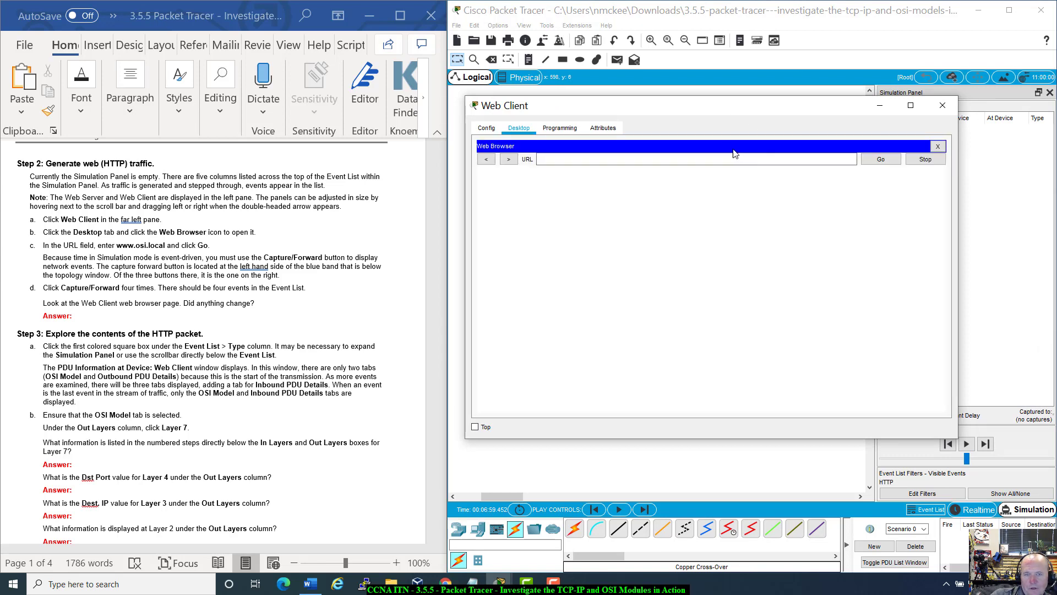
click(597, 161)
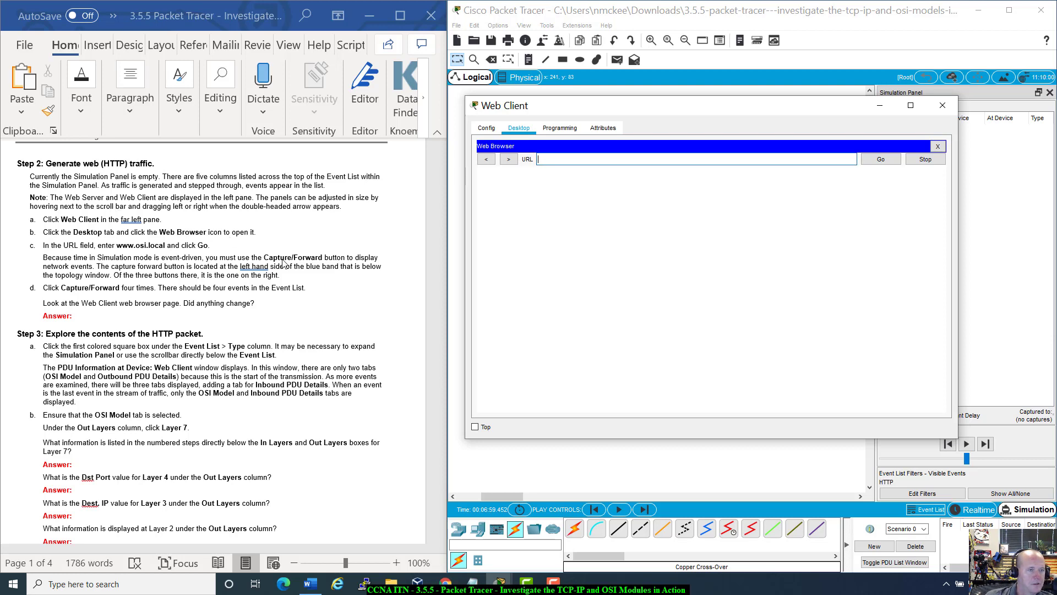
text(o)
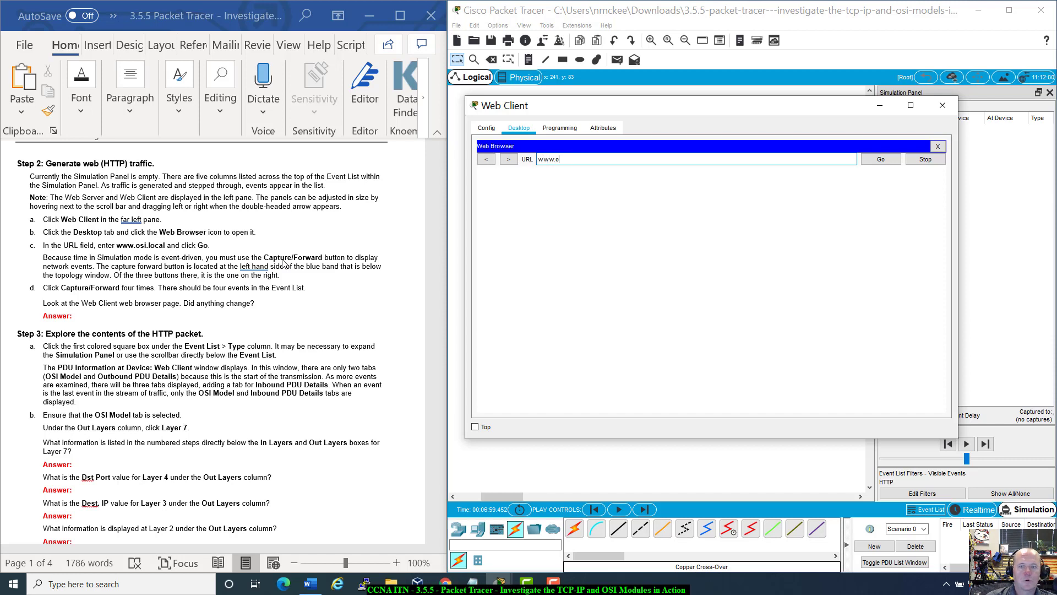
text(si.local)
key(Return)
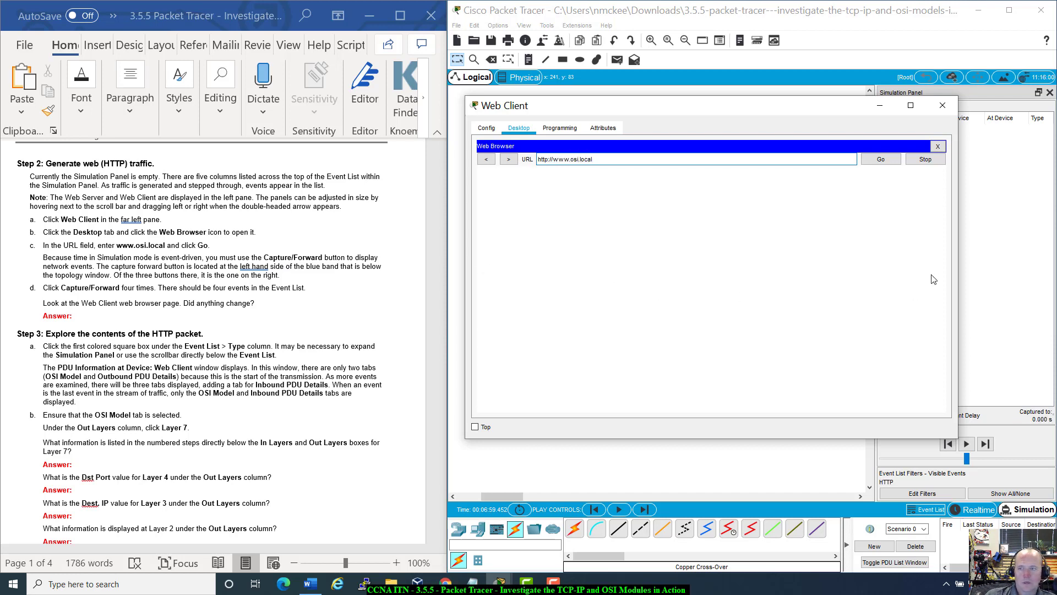
click(881, 161)
click(883, 163)
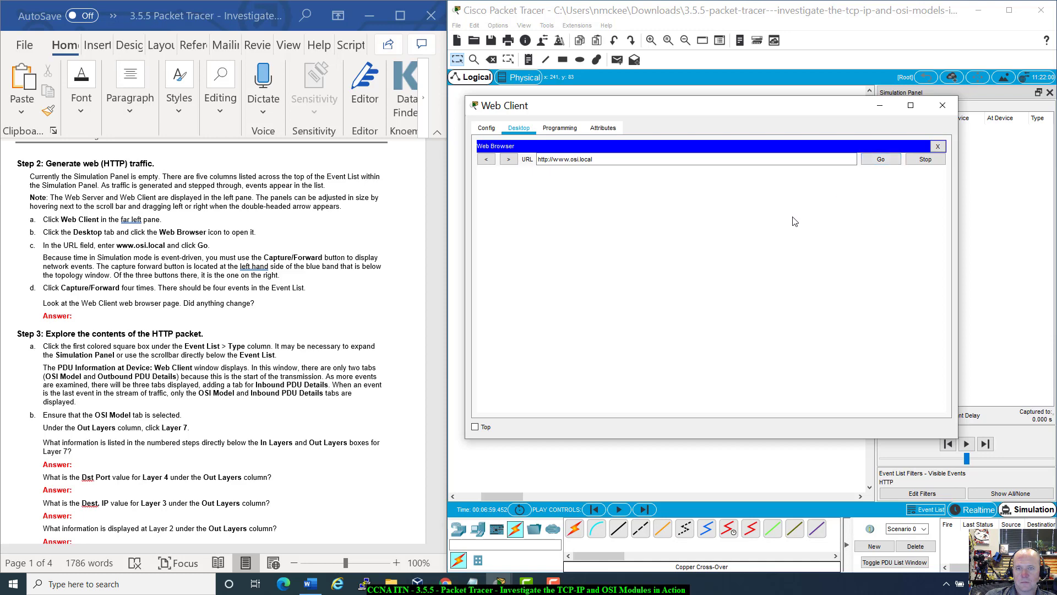
mouse_move(693, 113)
mouse_down()
mouse_move(873, 281)
mouse_move(692, 96)
mouse_up()
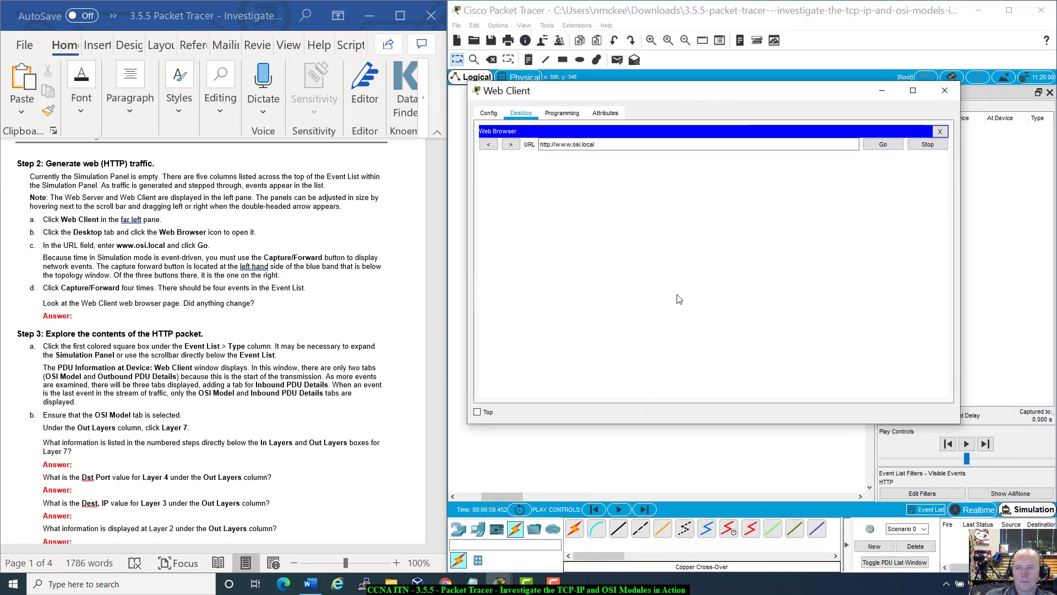
drag(702, 104, 805, 129)
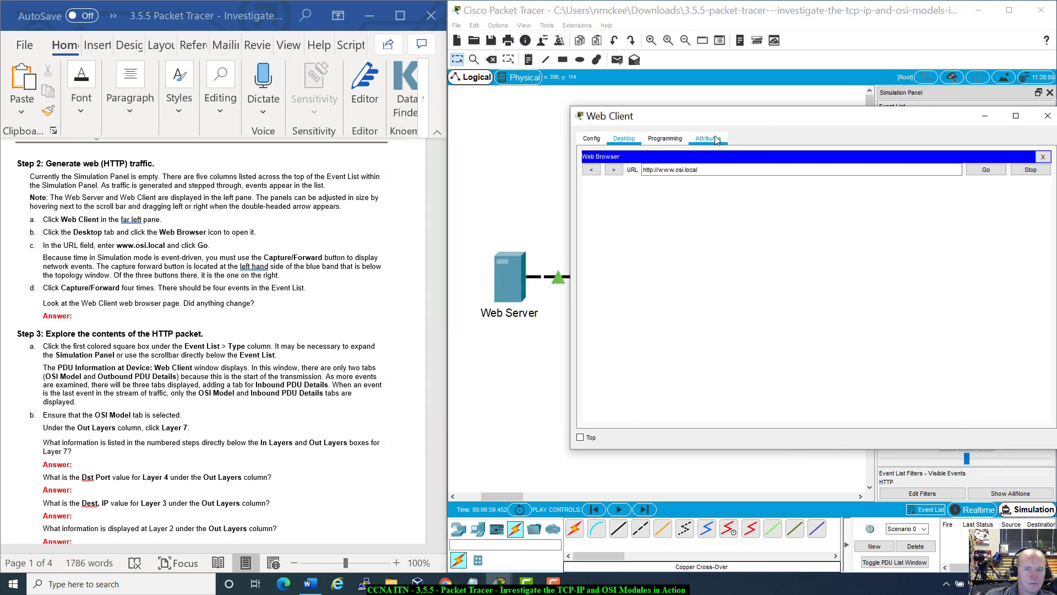
drag(715, 118, 606, 82)
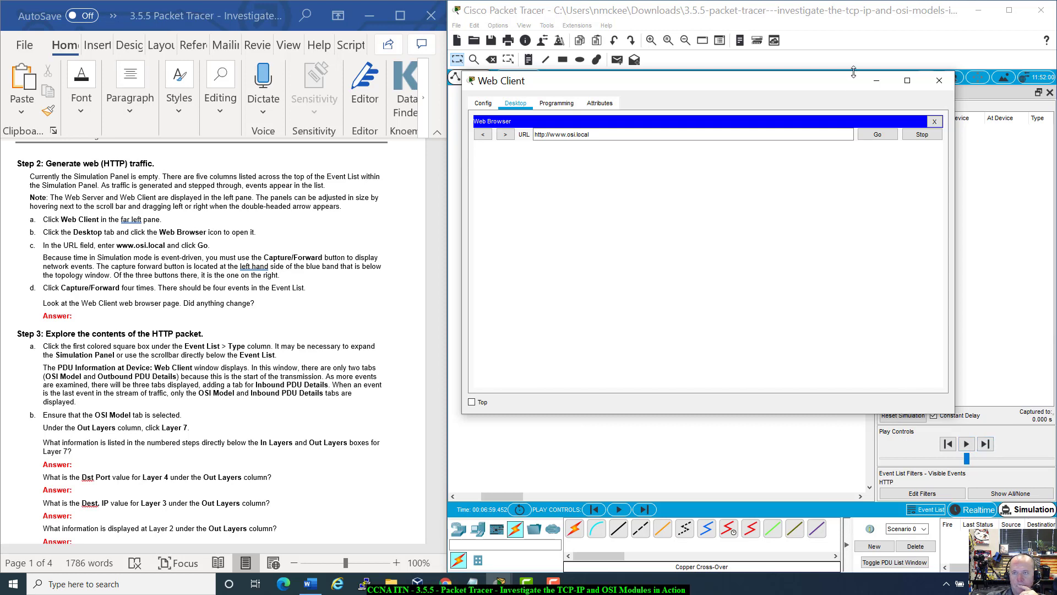
drag(829, 88, 739, 139)
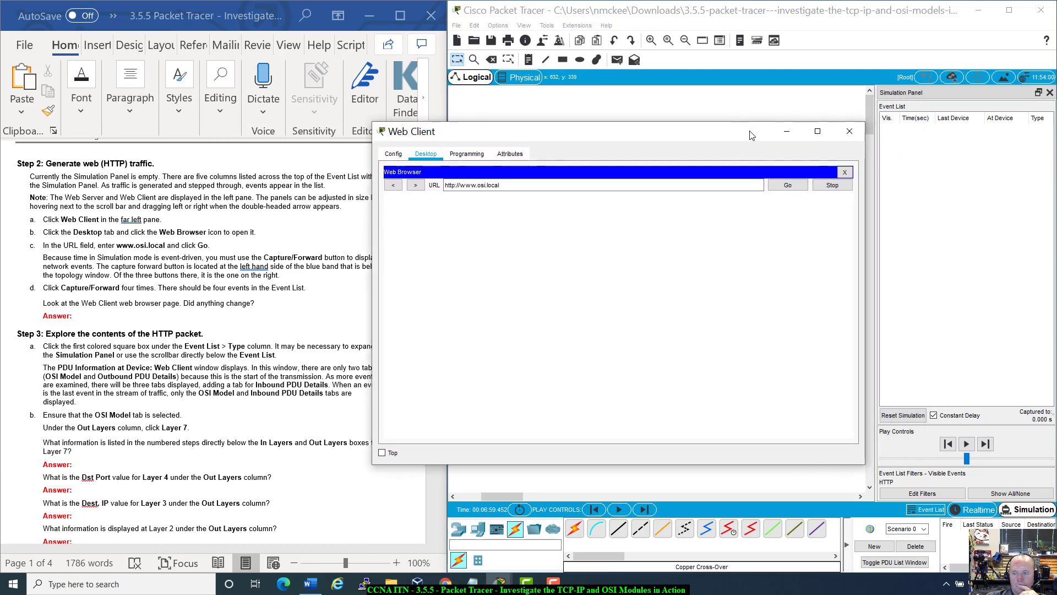
click(970, 351)
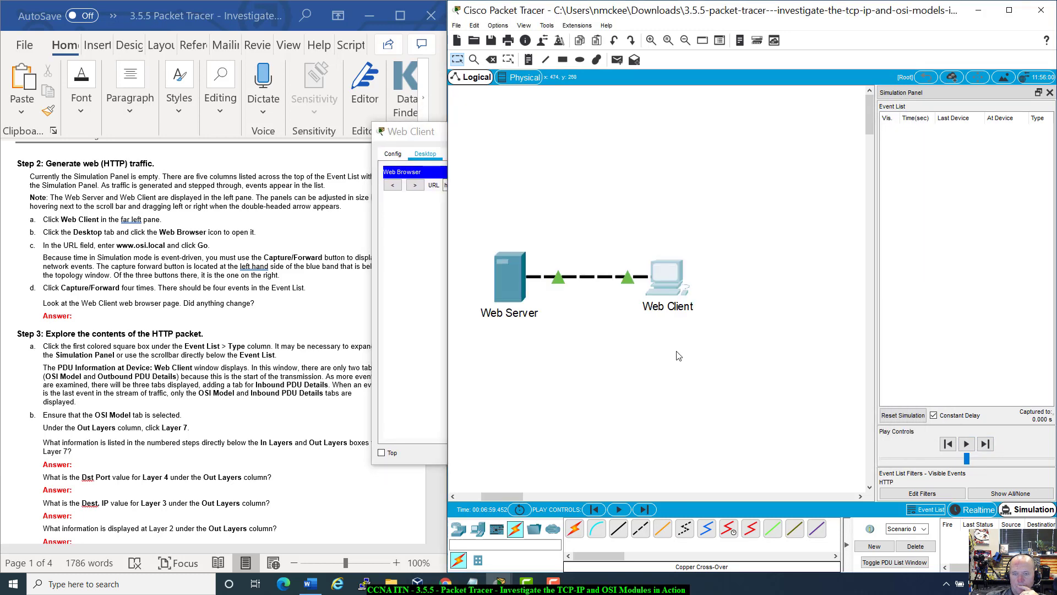
click(342, 289)
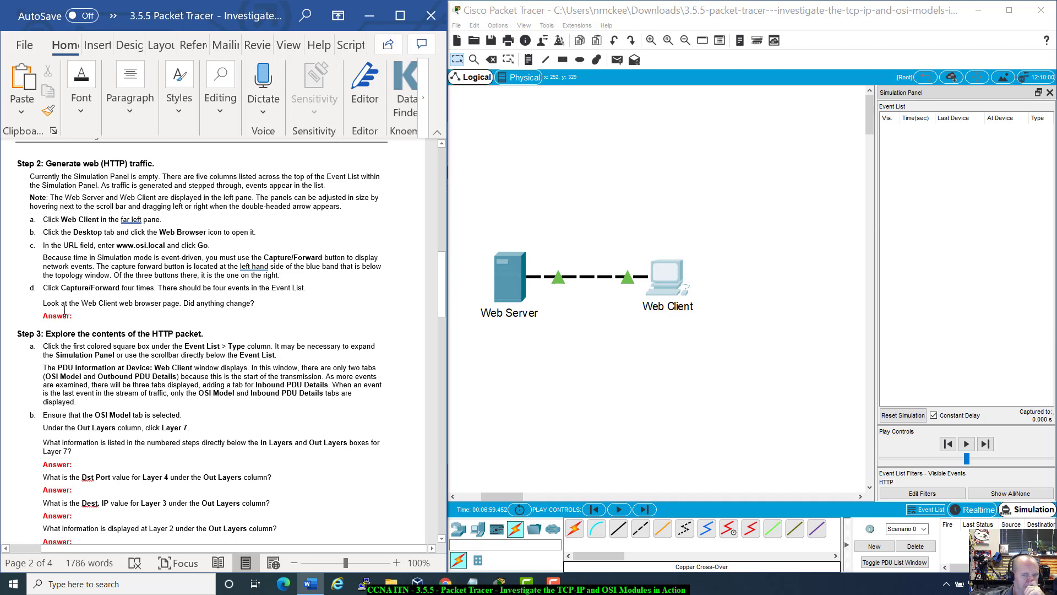
Step: Move the Web Client window aside and advance the simulation with Capture/Forward until four HTTP events are listed
click(664, 276)
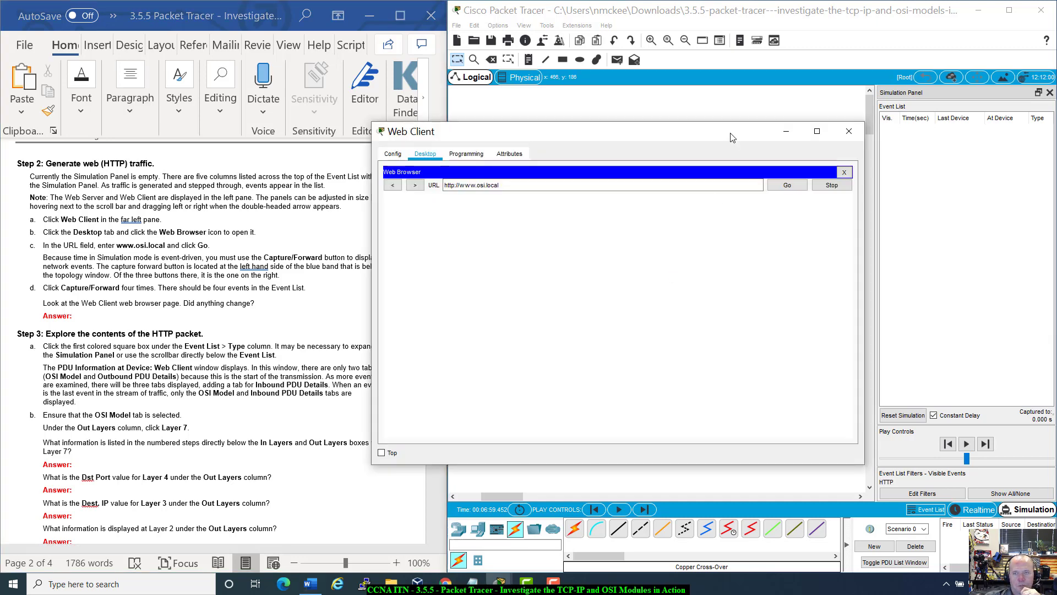
drag(732, 138, 715, 115)
click(1015, 447)
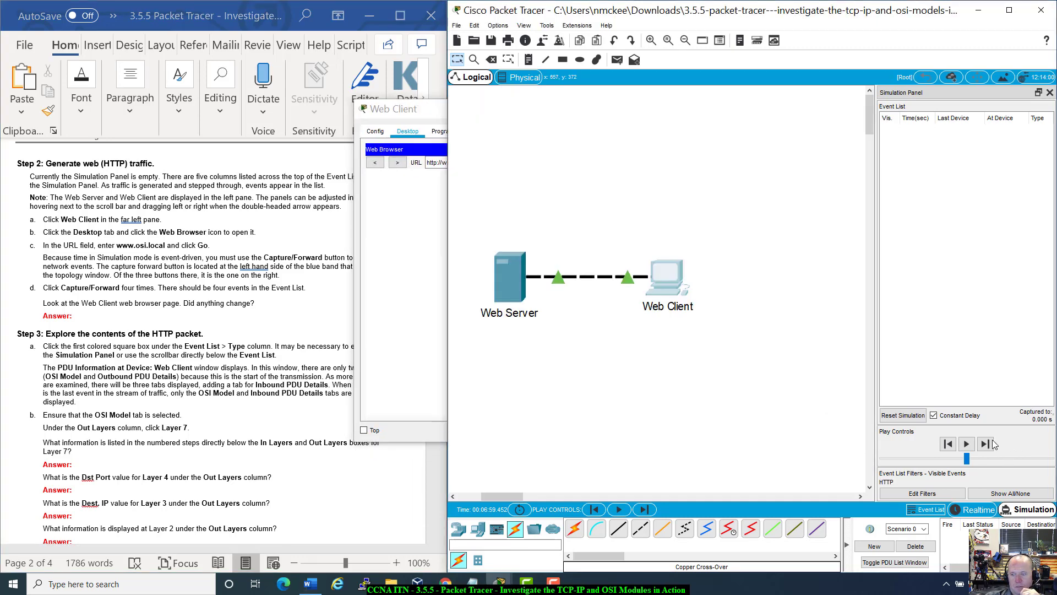
click(990, 444)
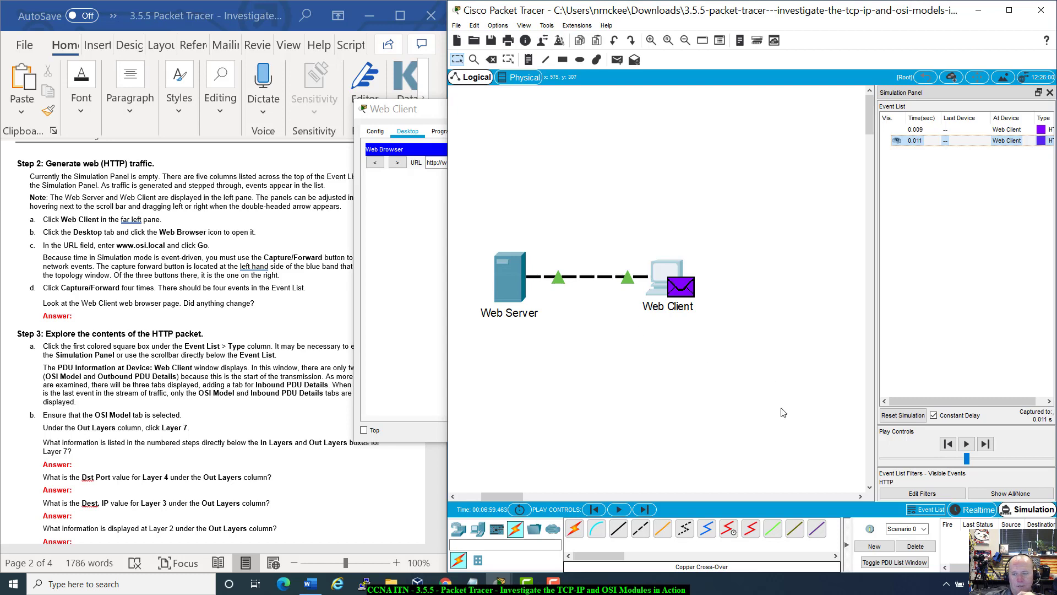
click(990, 449)
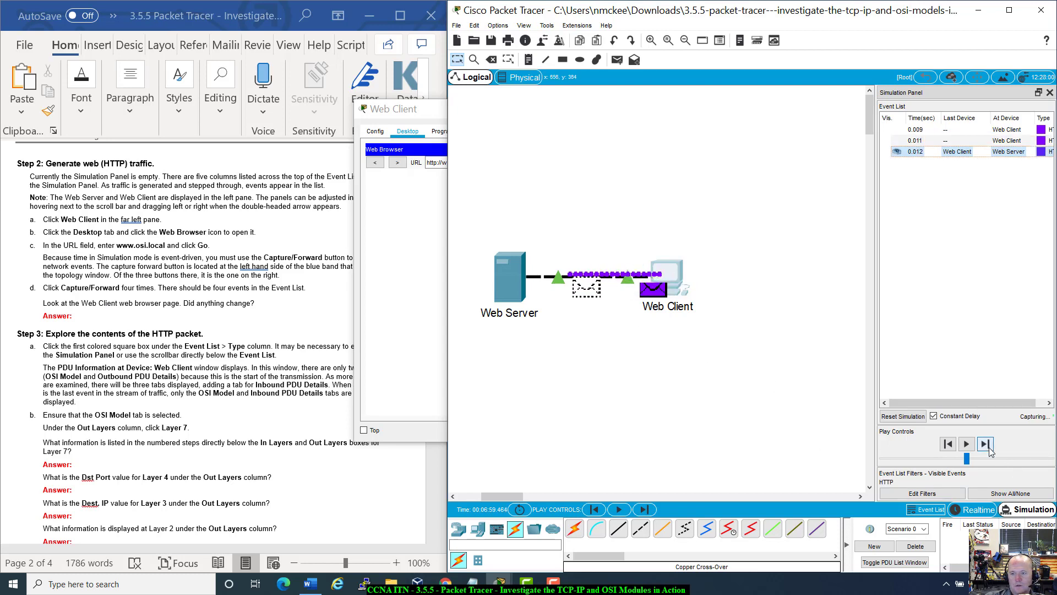
click(989, 449)
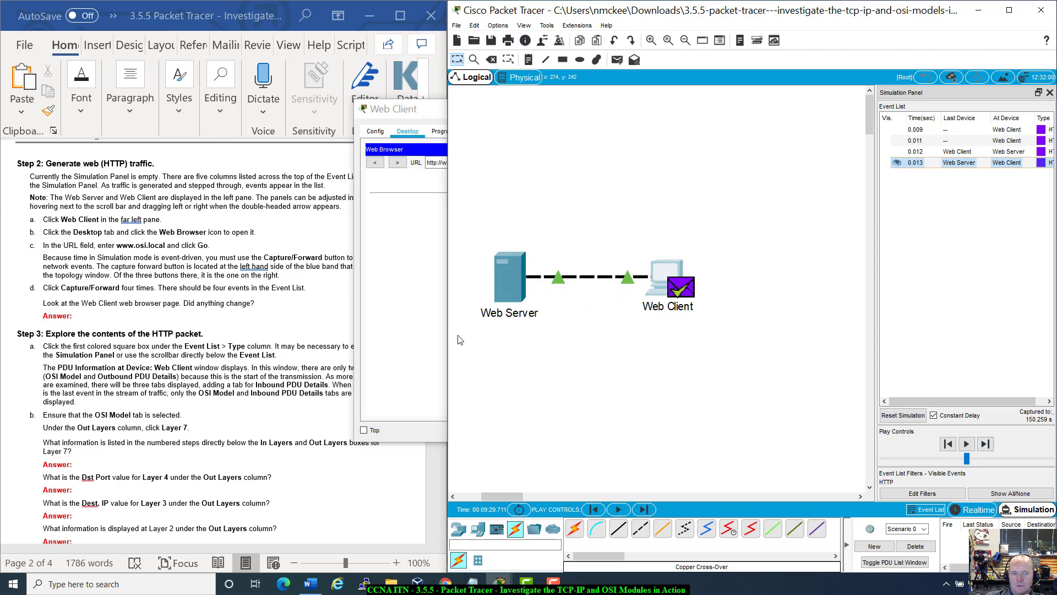
Step: Bring the Web Client's browser to the front and check whether its web page changed
click(385, 330)
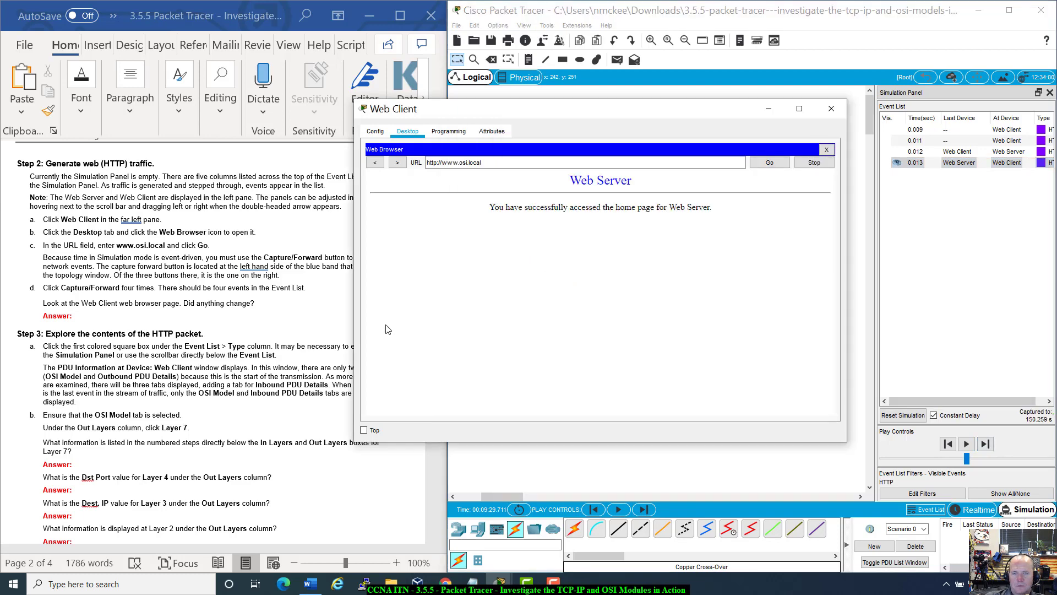
drag(662, 109, 679, 130)
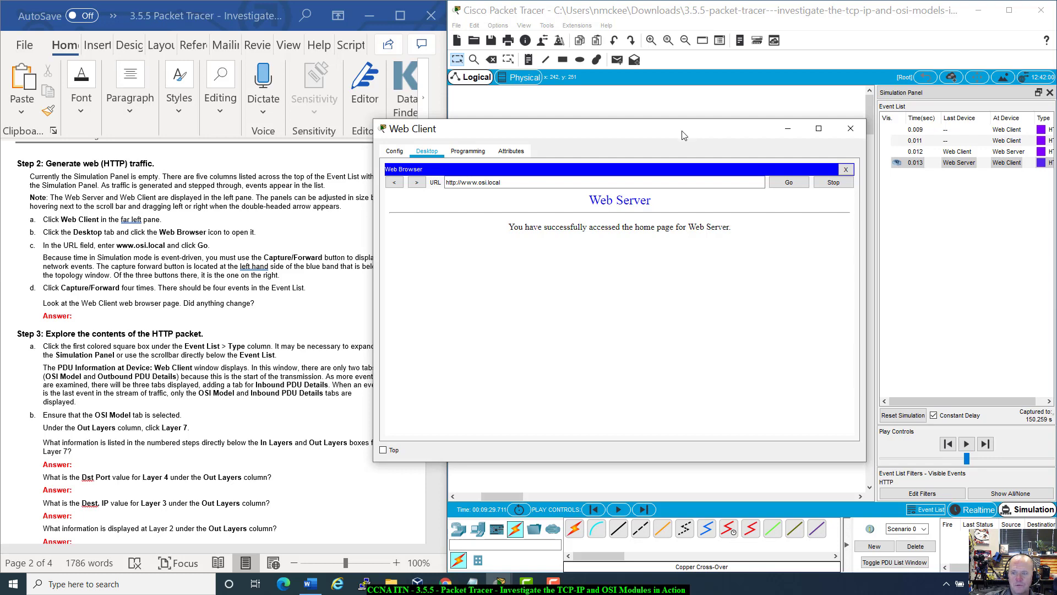
drag(683, 135, 760, 92)
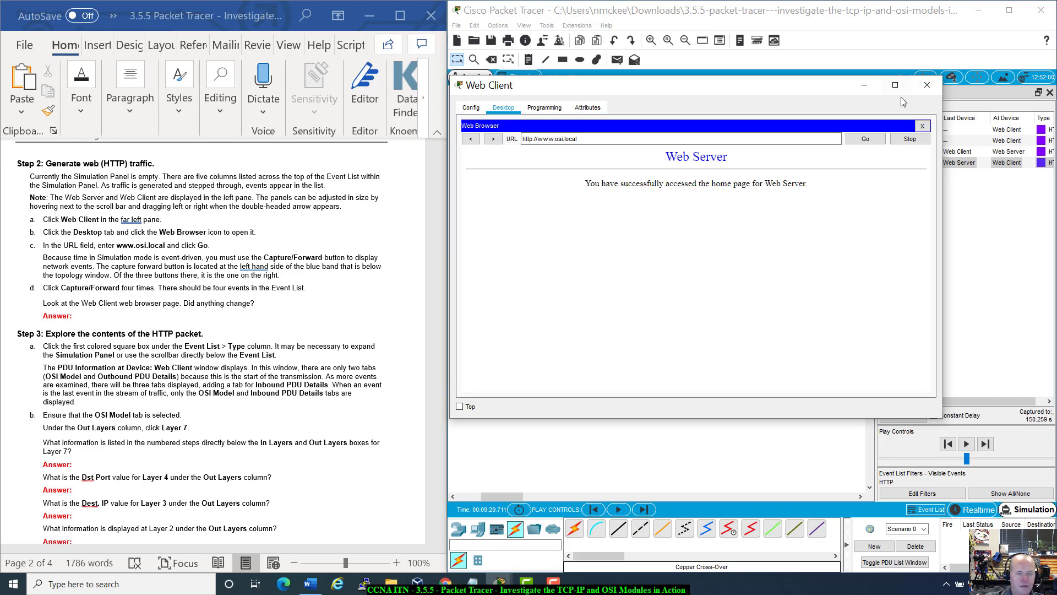
Step: Move the Web Client window clear of the Event List and bring the list's full Type column into view
drag(768, 91, 622, 371)
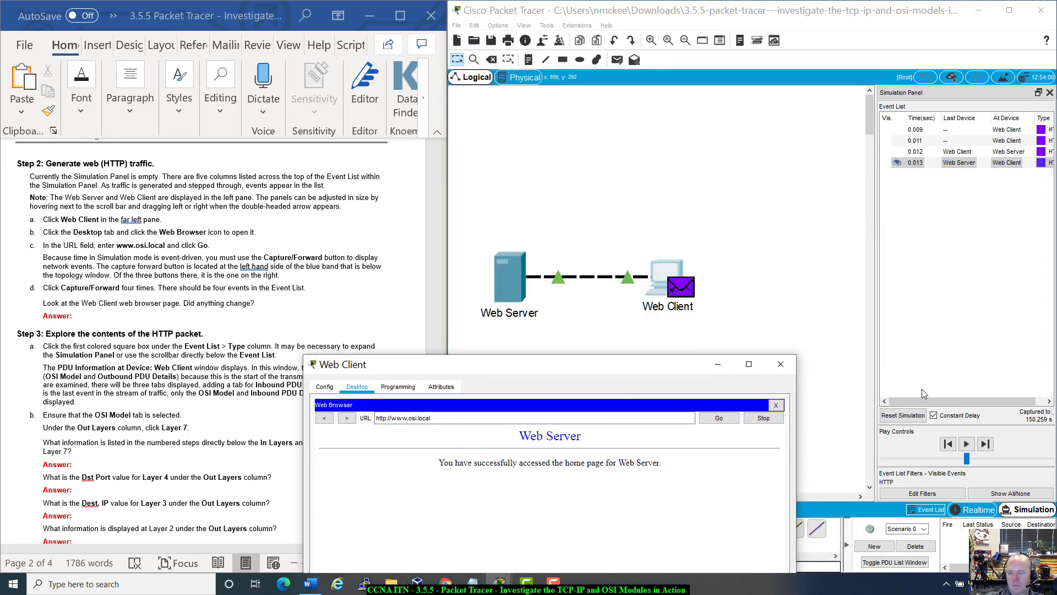
drag(946, 401, 978, 401)
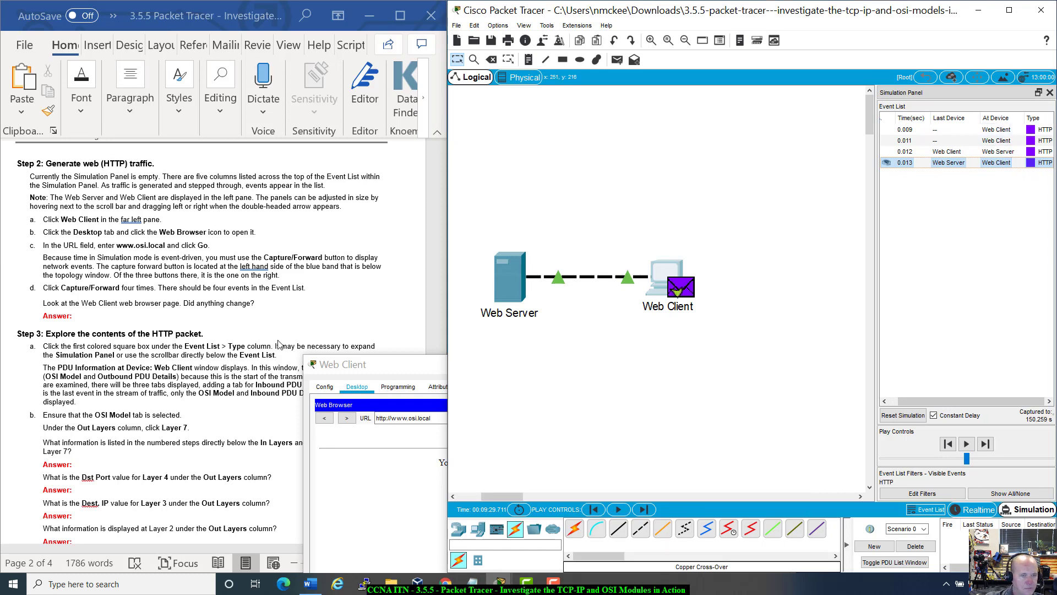
Step: Read Step 3 of the lab document and open the PDU information for the first HTTP event, positioning its window over the topology
click(188, 365)
scroll(199, 344, down, 1)
scroll(199, 344, down, 4)
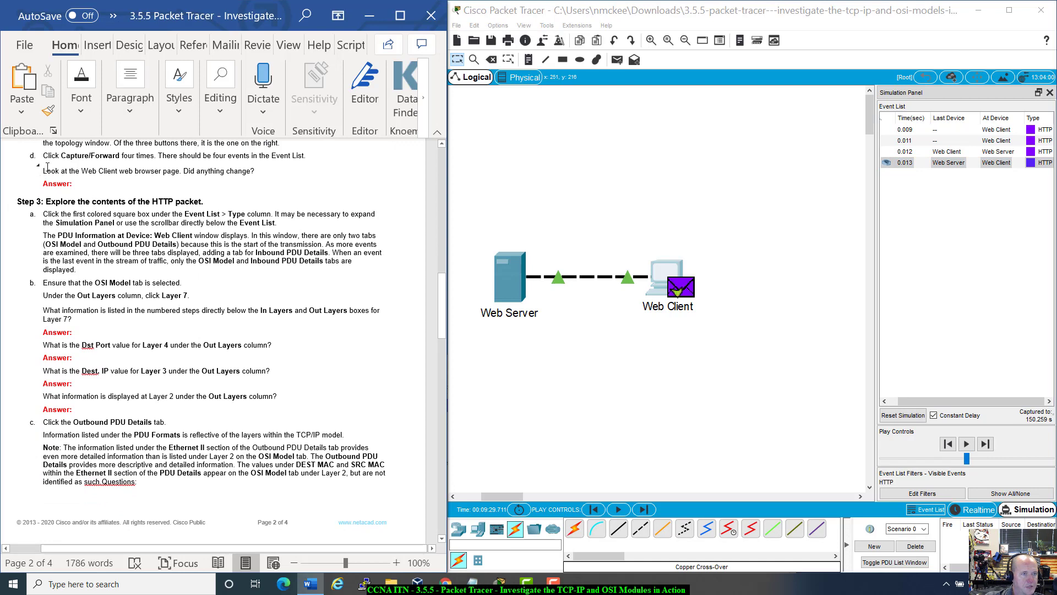
drag(43, 171, 278, 176)
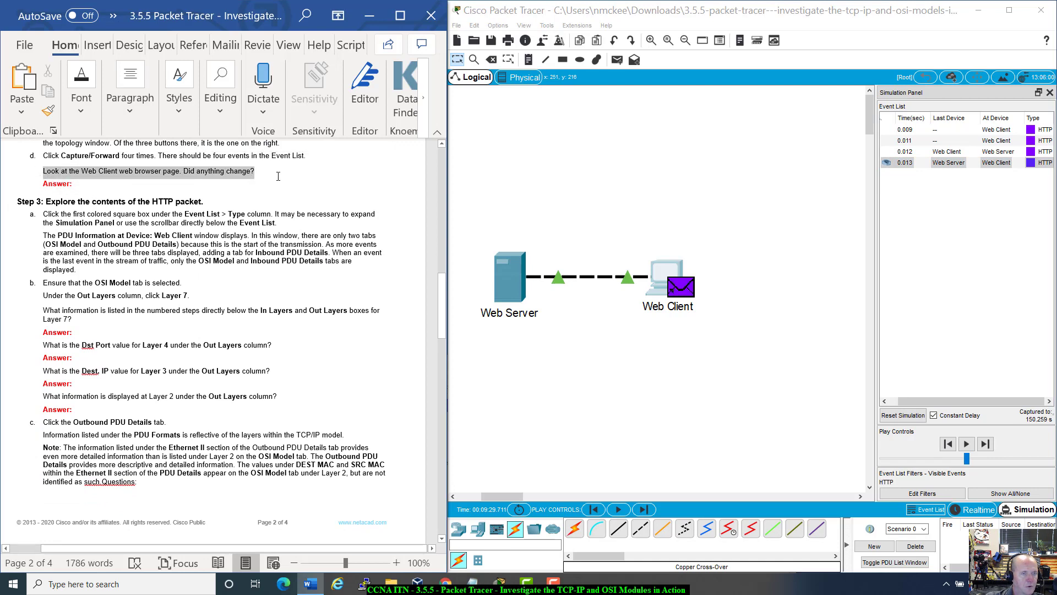
click(291, 174)
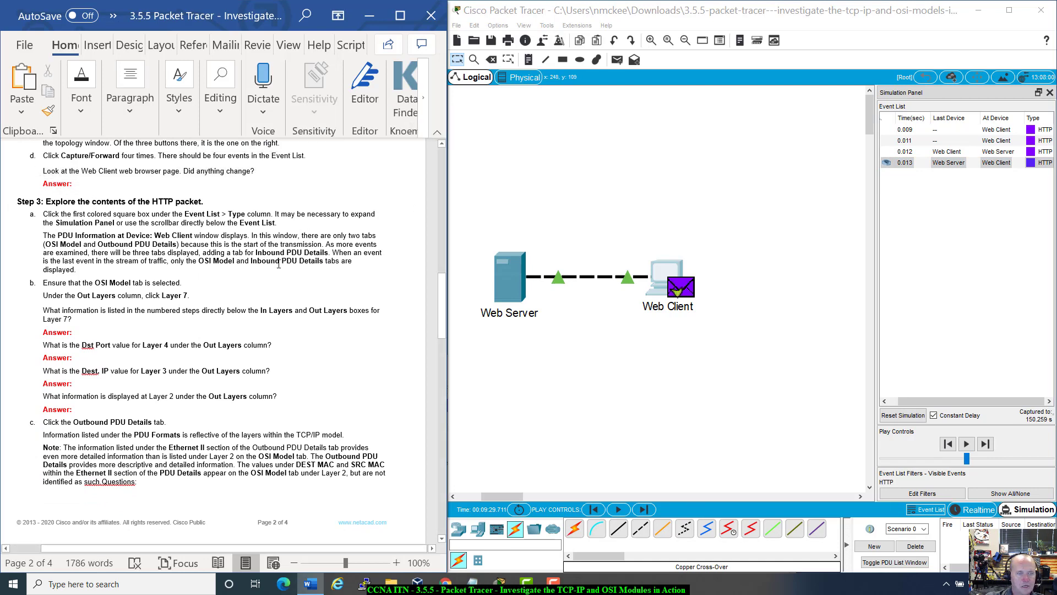
scroll(196, 266, down, 2)
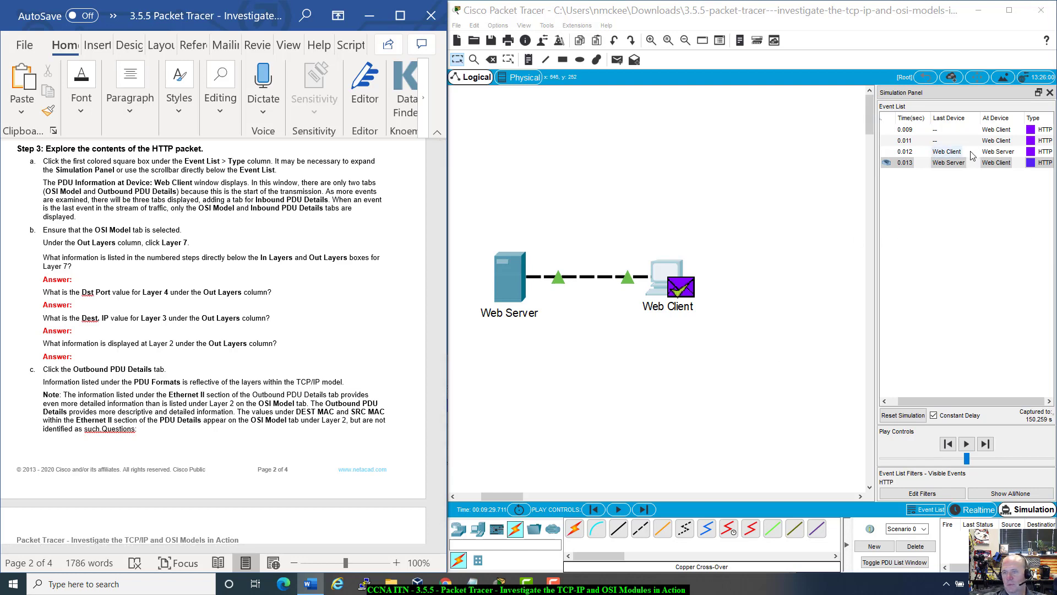
click(905, 130)
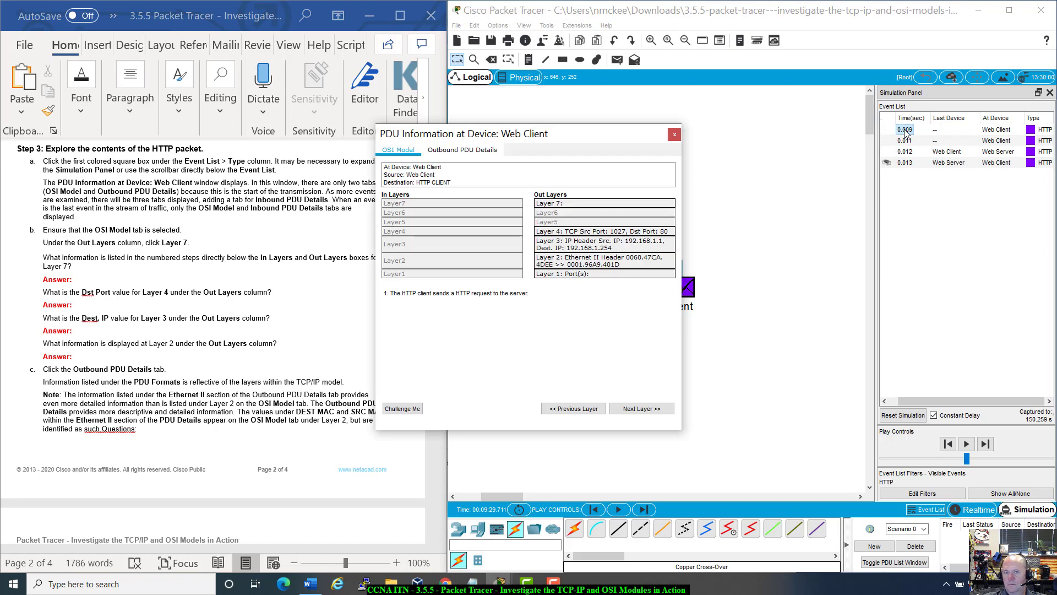
drag(576, 133, 744, 122)
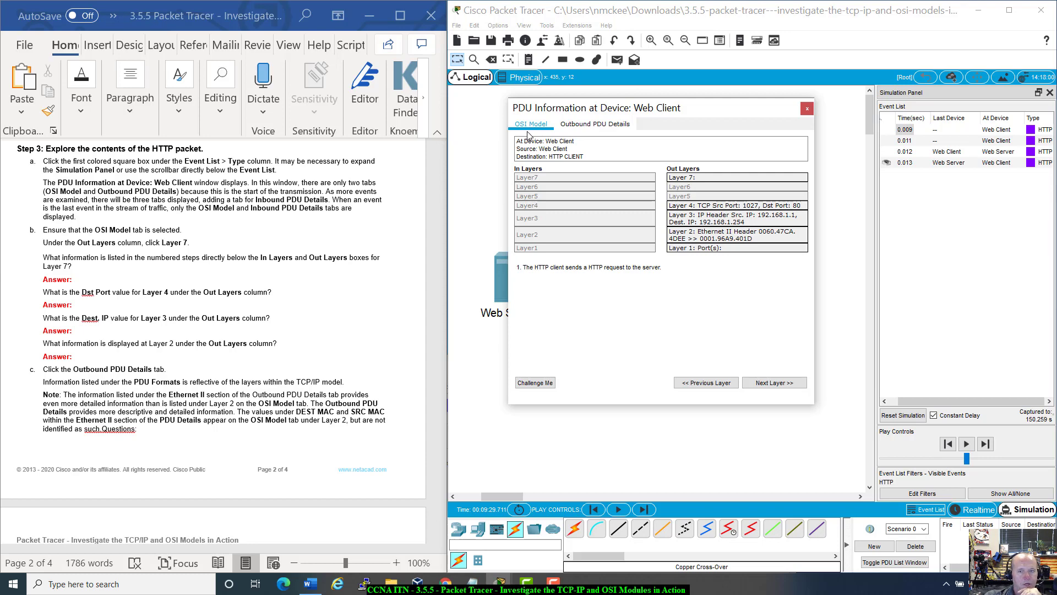
Step: Examine the Out Layers descriptions for Layers 7, 4, 3 and 2 in the first HTTP event's OSI Model view
click(592, 124)
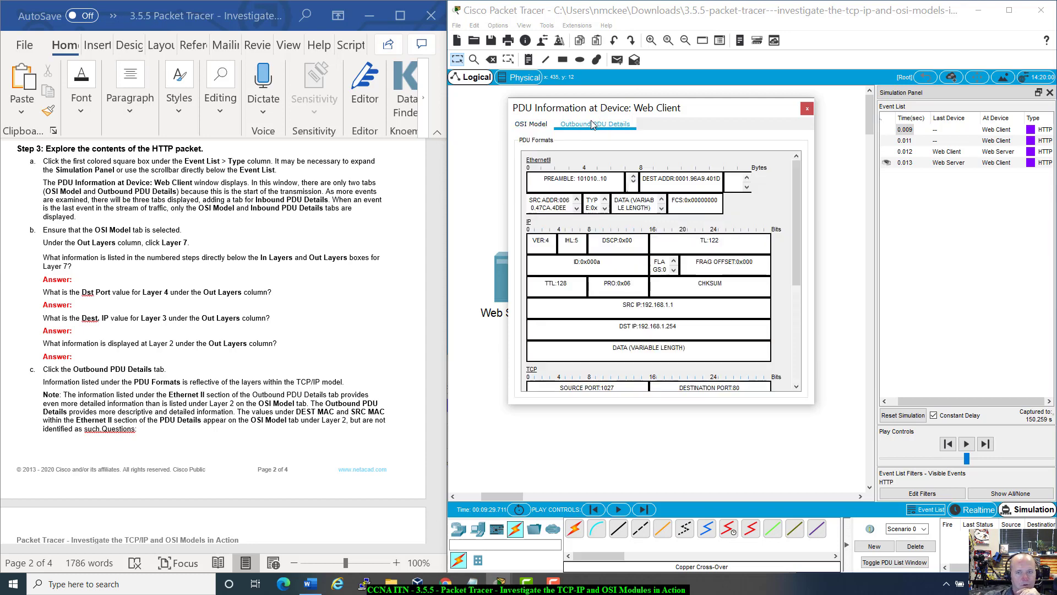
click(534, 124)
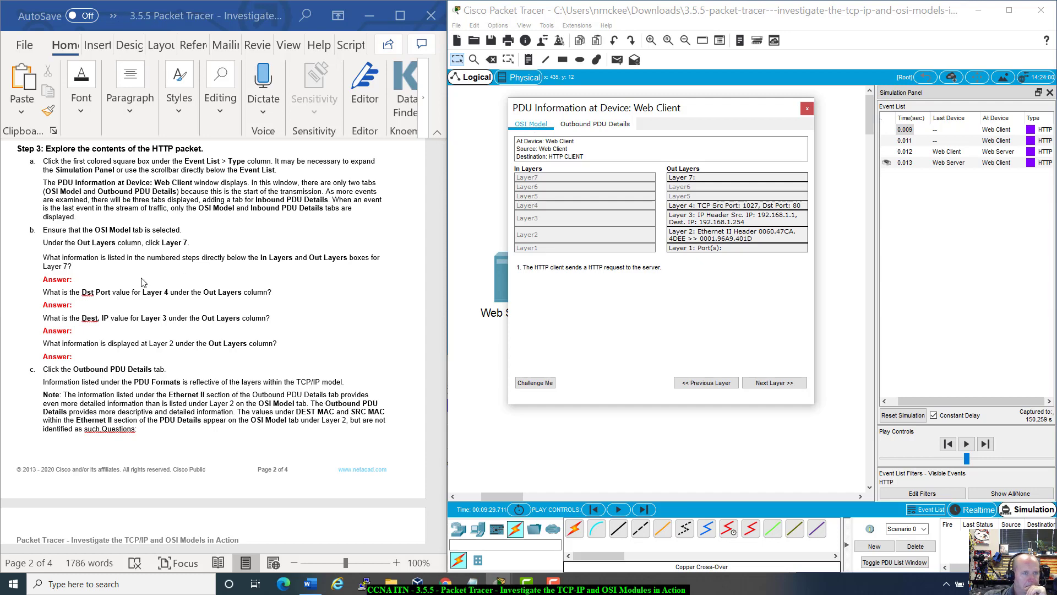
scroll(141, 282, down, 2)
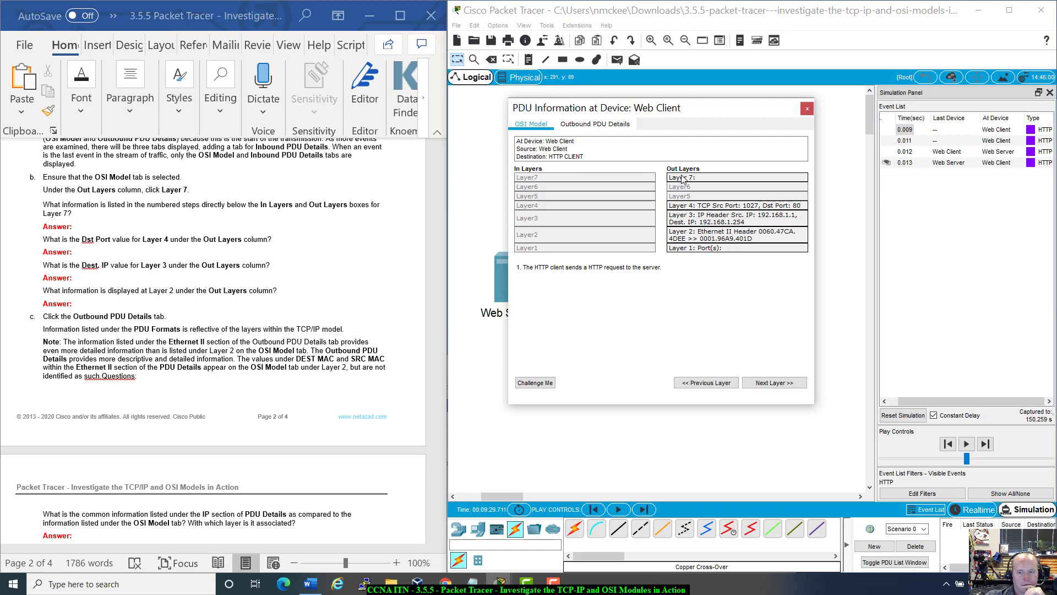
click(782, 386)
click(707, 383)
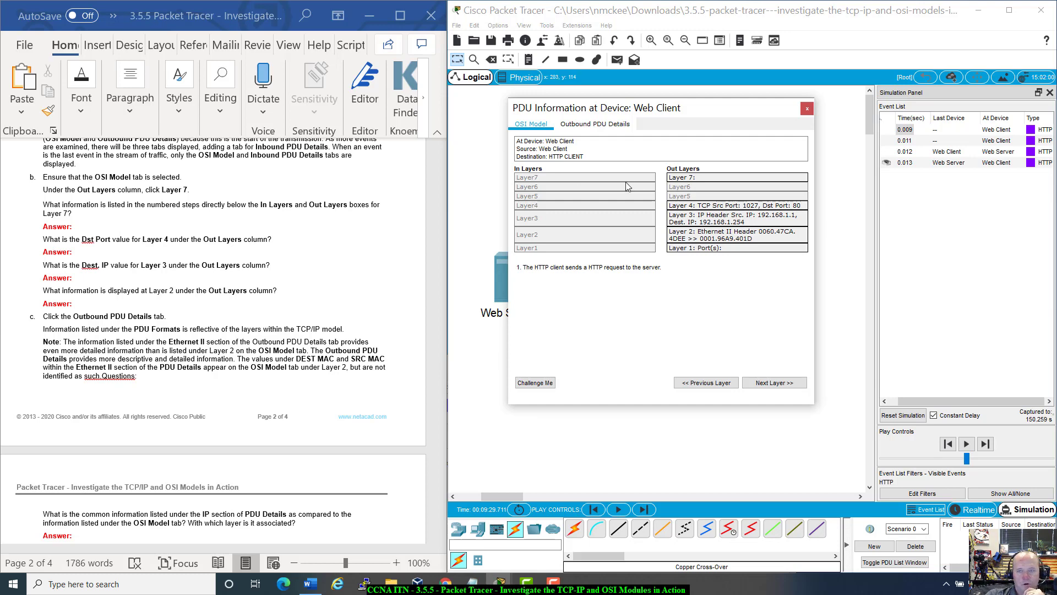
click(696, 207)
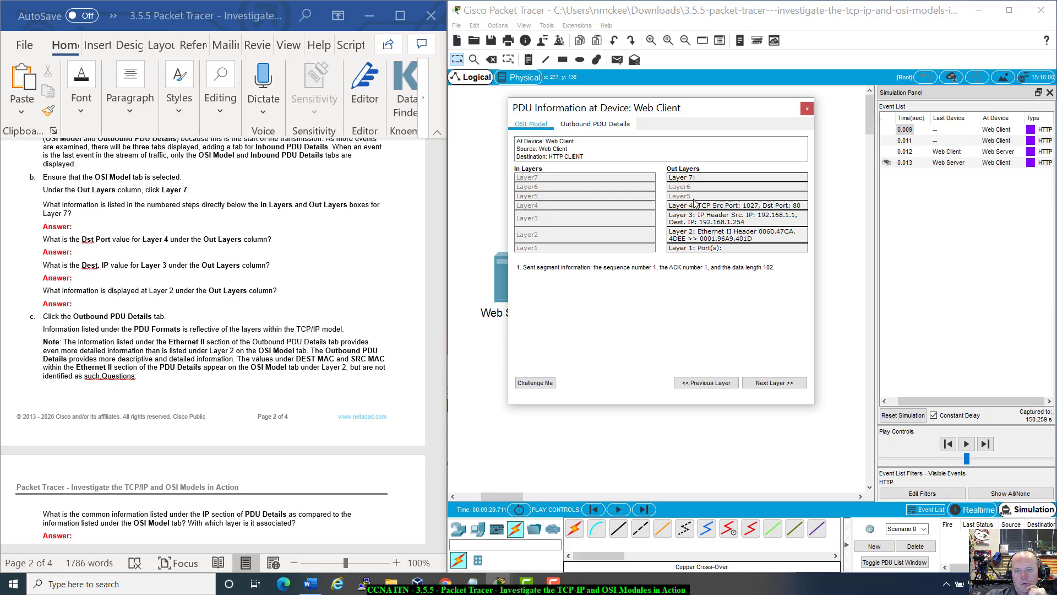
click(688, 222)
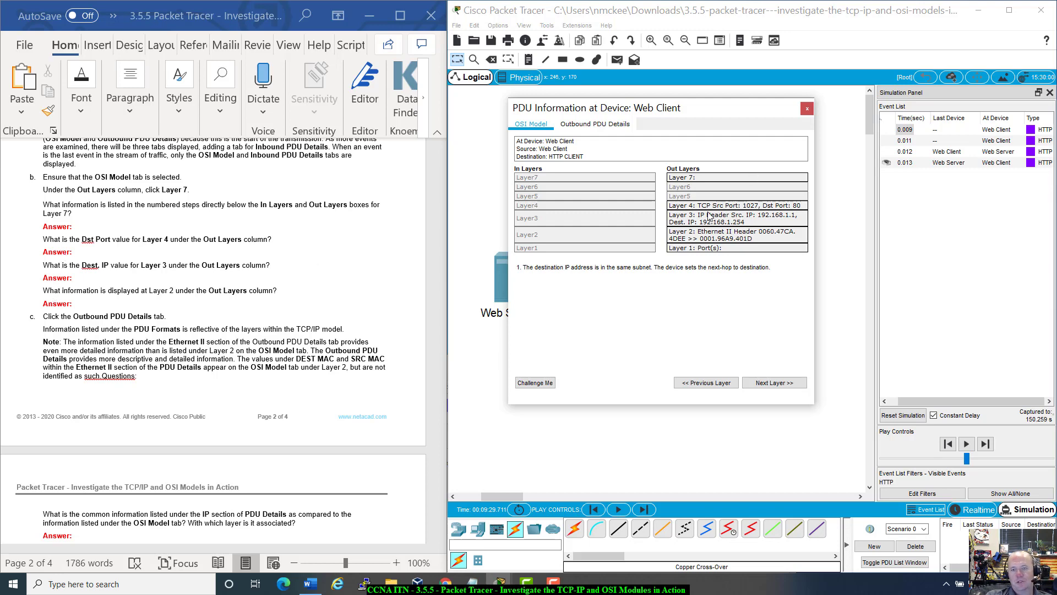
click(706, 235)
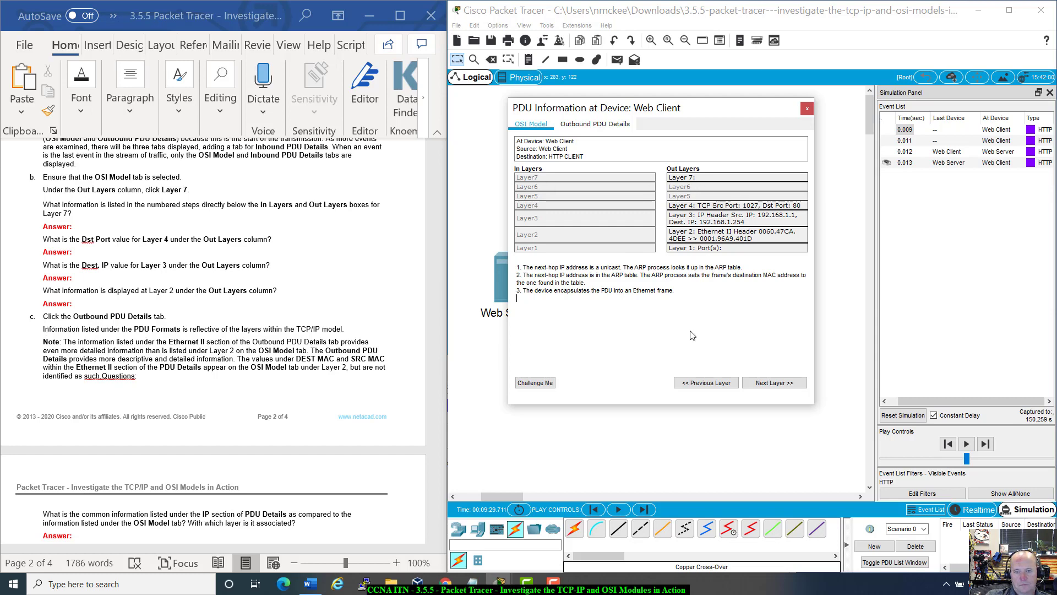
Step: Review the event's Outbound PDU Details alongside the lab questions, making the PDU information window taller
click(605, 125)
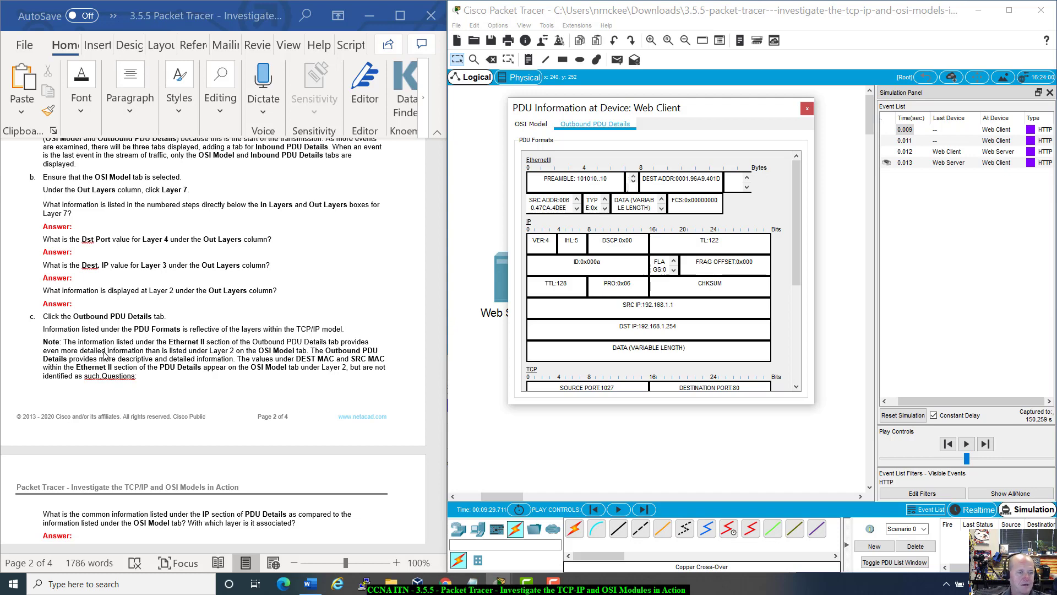
scroll(196, 380, down, 4)
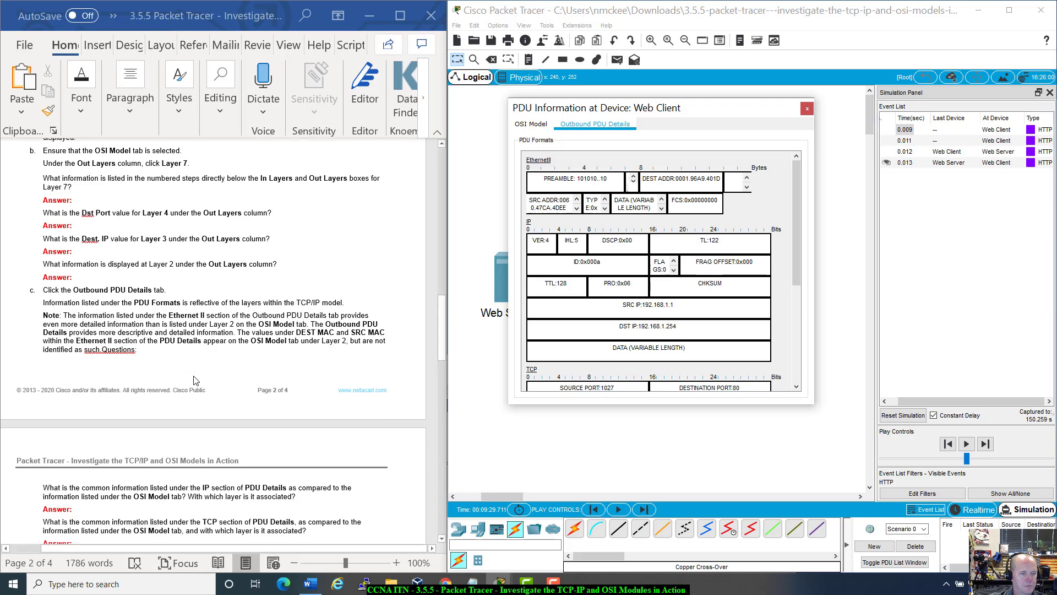
scroll(195, 380, down, 2)
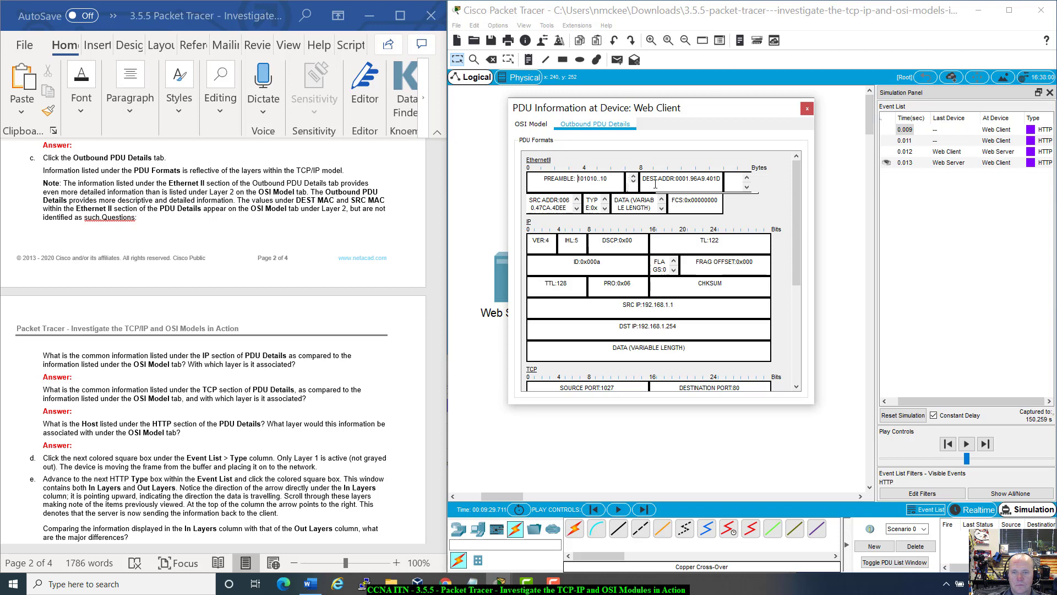
scroll(655, 185, down, 4)
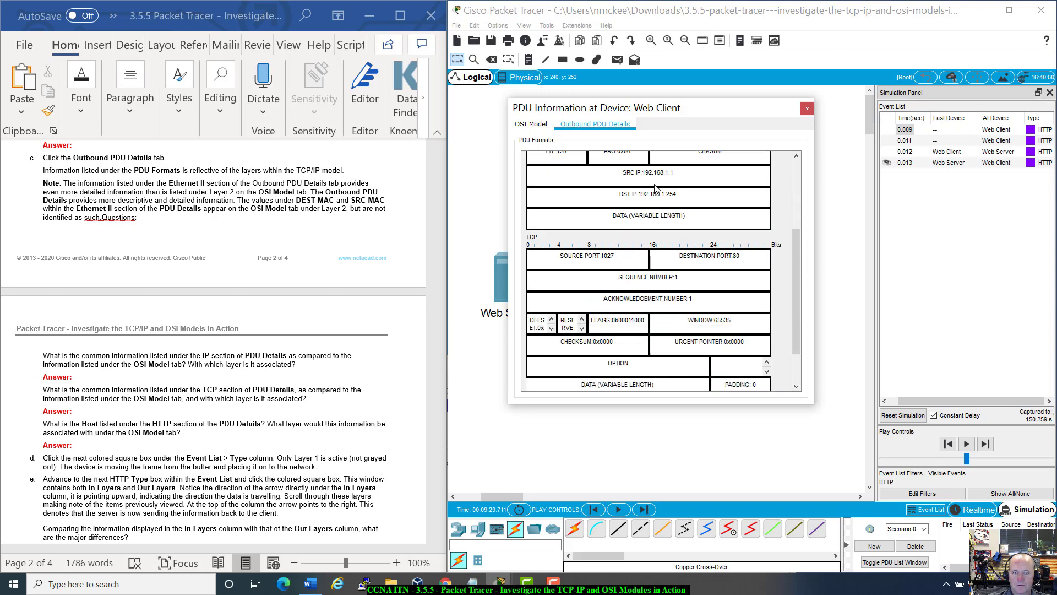
scroll(655, 187, down, 2)
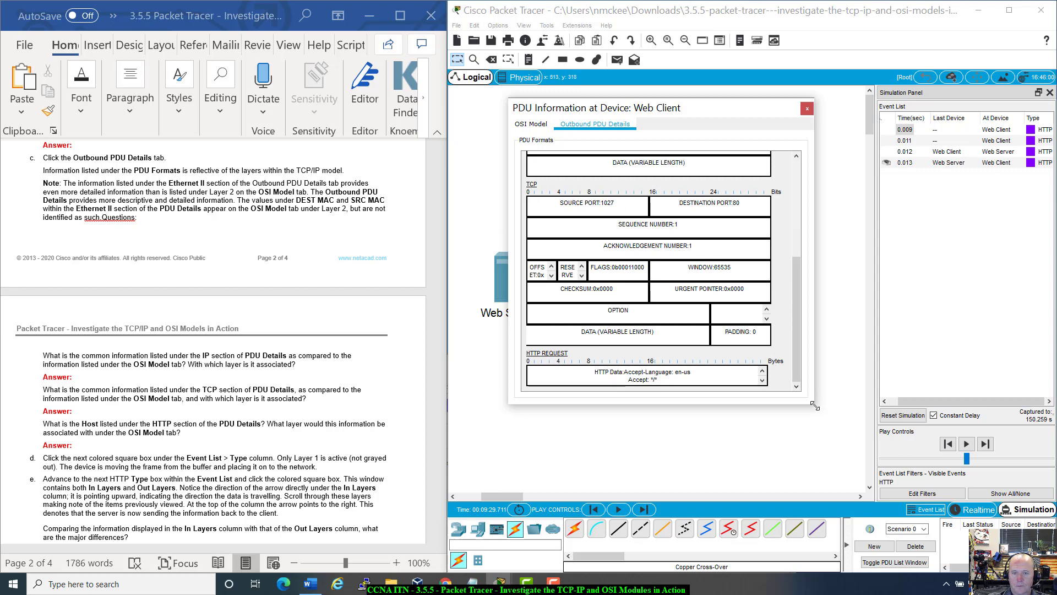
drag(814, 408, 818, 468)
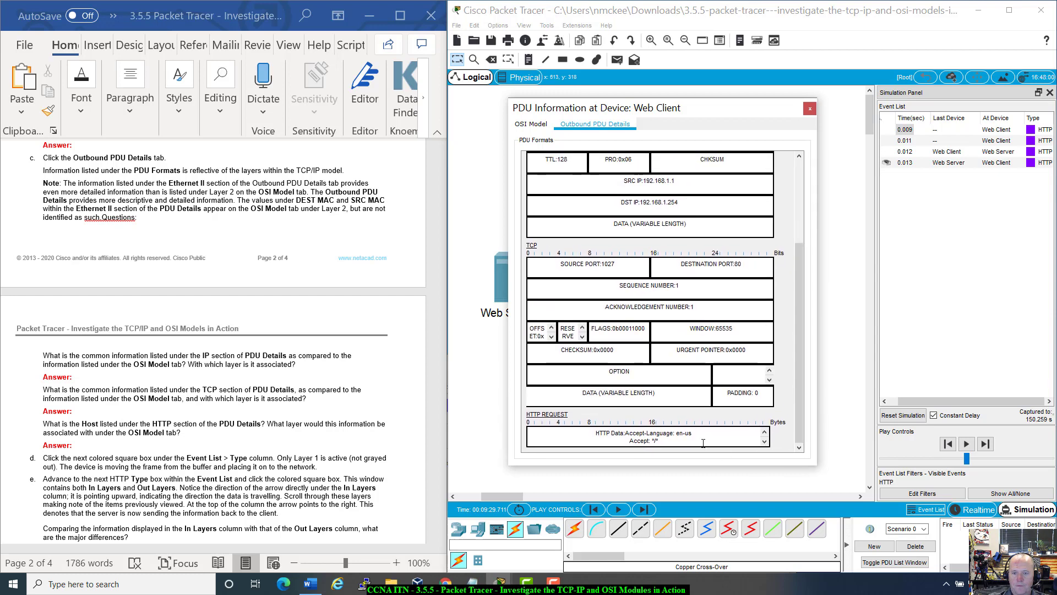
scroll(703, 444, up, 1)
scroll(703, 444, up, 4)
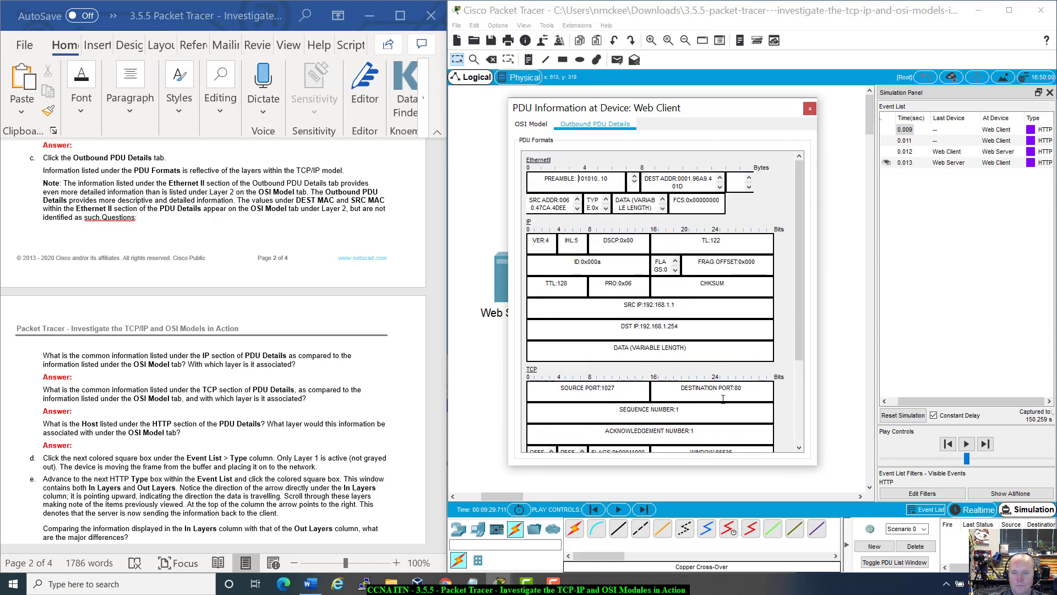
Step: Highlight the source and destination addresses in the IP and Ethernet II sections of the outbound PDU details
drag(625, 306, 678, 305)
click(707, 324)
triple_click(701, 329)
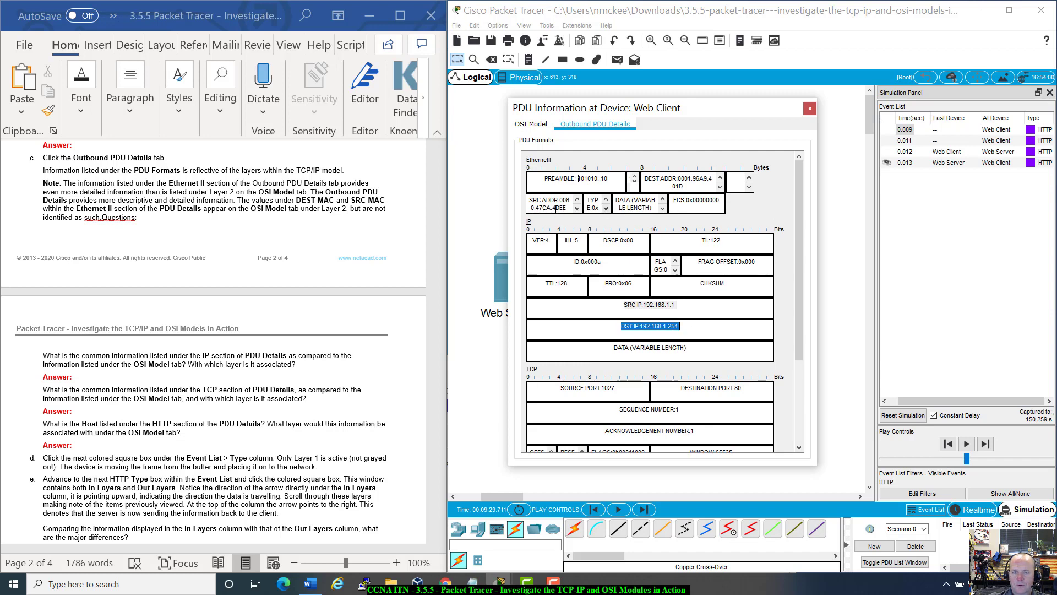
click(544, 207)
drag(661, 180, 700, 186)
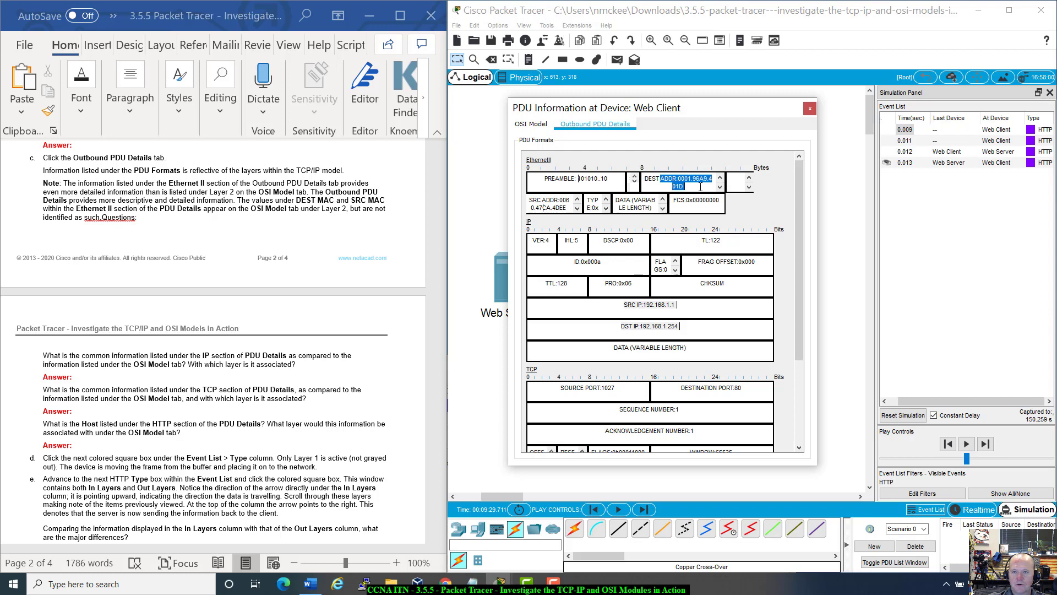
click(701, 187)
drag(535, 201, 565, 208)
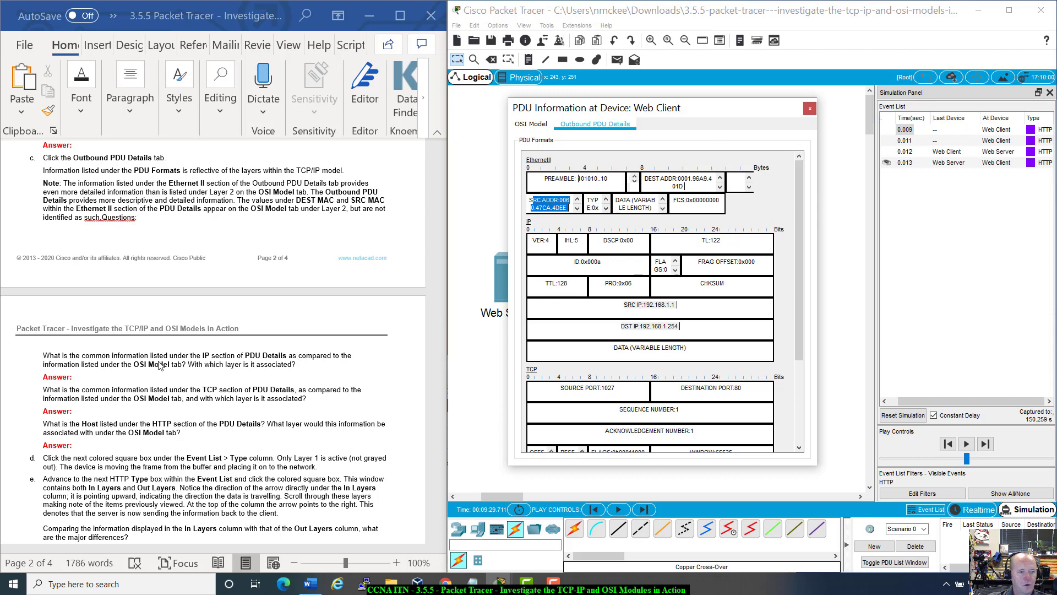
Step: Compare the OSI Model's Out Layers information with the IP and TCP sections of the outbound PDU details
click(532, 123)
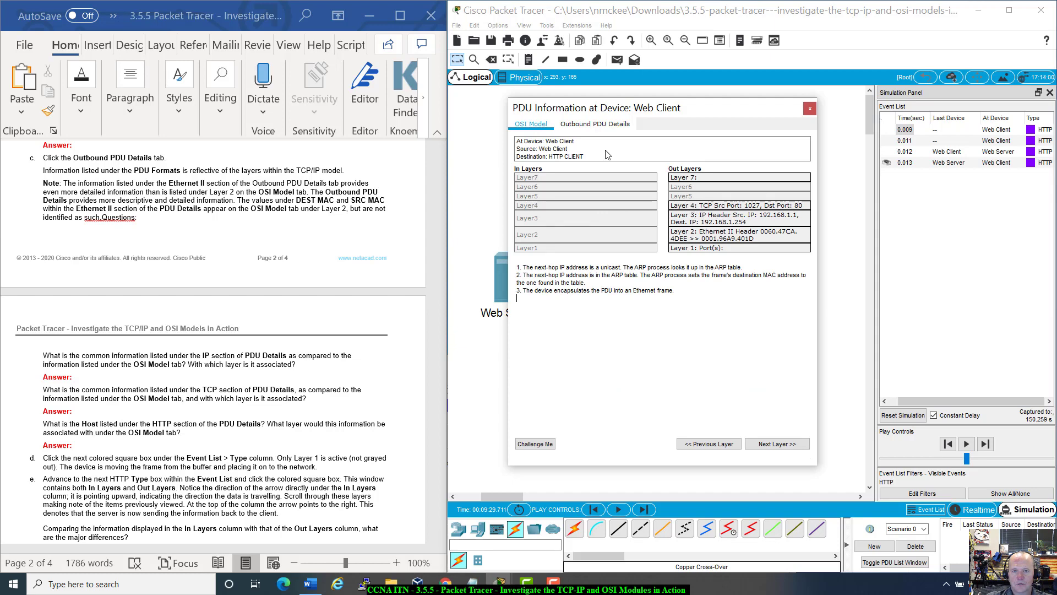
click(595, 124)
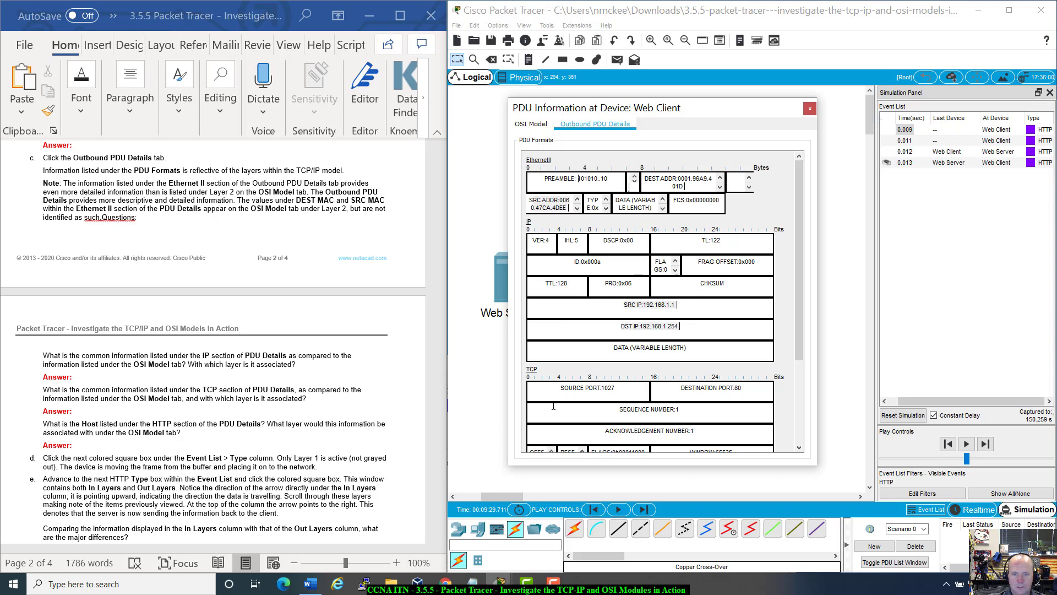
scroll(630, 385, down, 3)
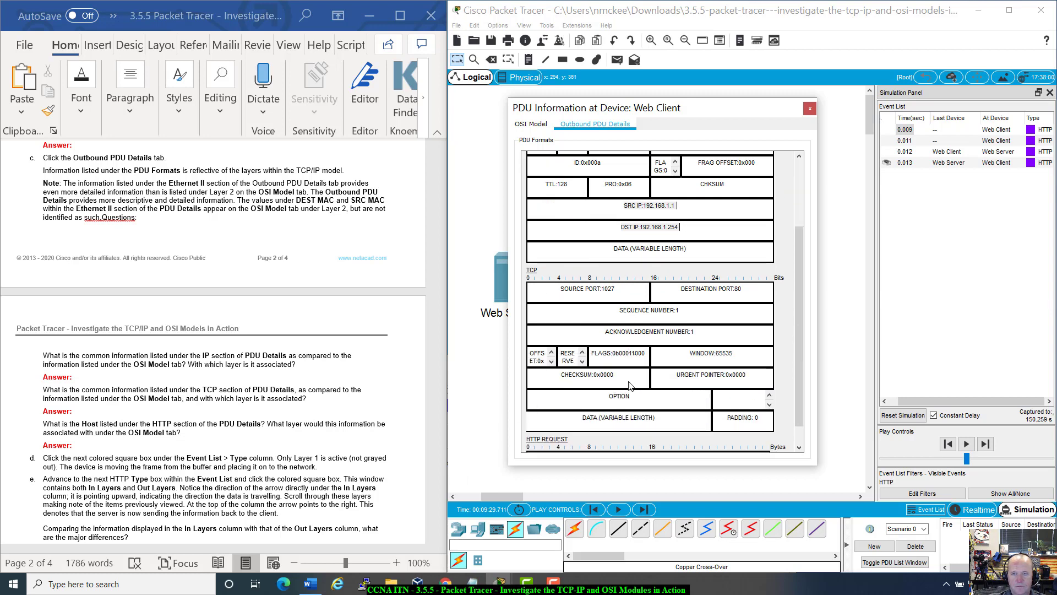
scroll(630, 386, up, 1)
scroll(630, 386, down, 1)
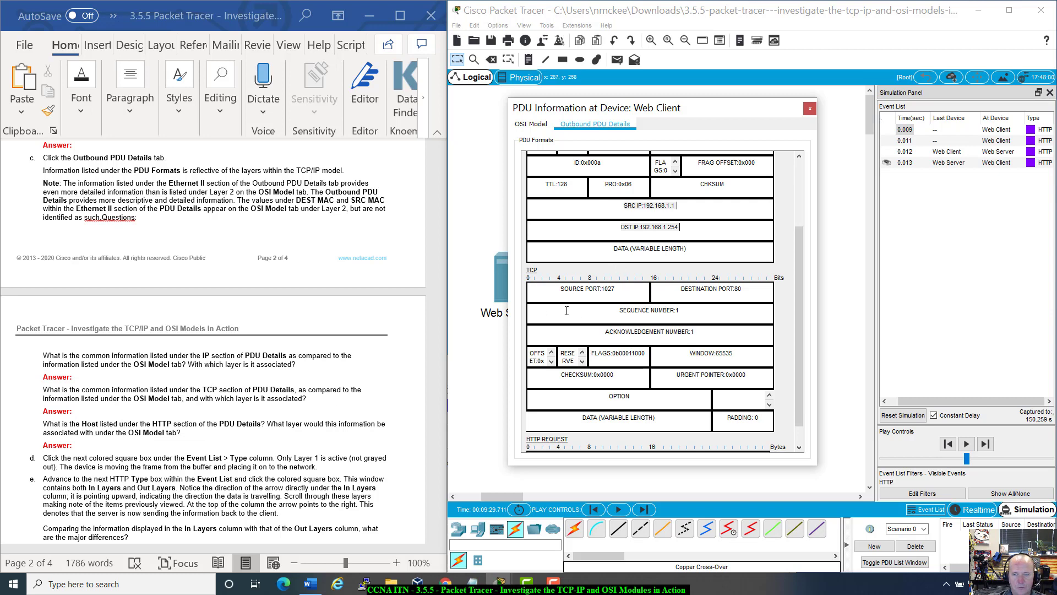
scroll(693, 331, down, 3)
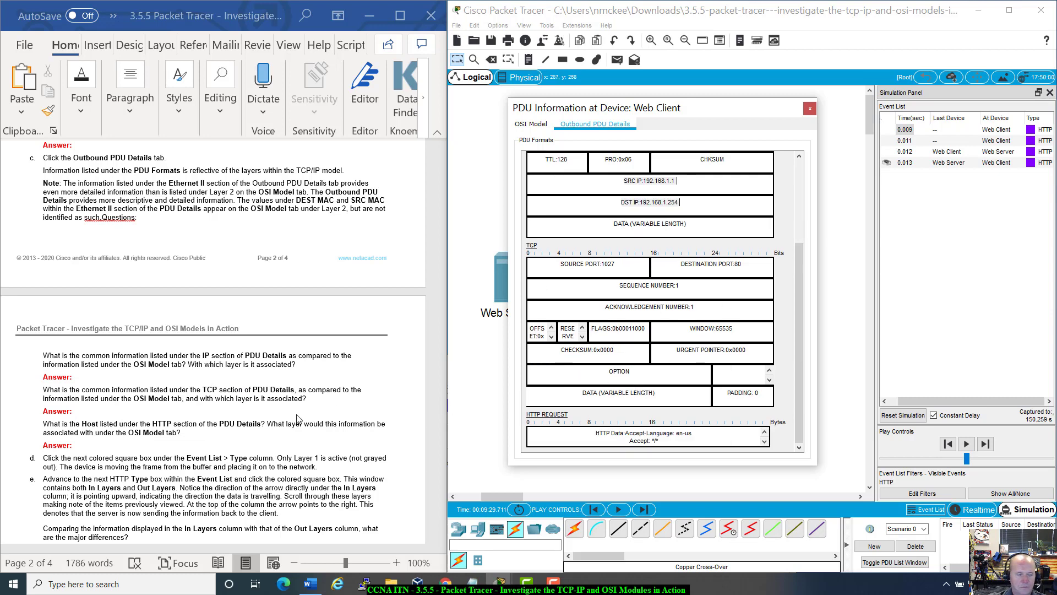
Step: Locate and highlight the Host entry in the HTTP Request section to answer the lab's question about it
scroll(98, 443, down, 1)
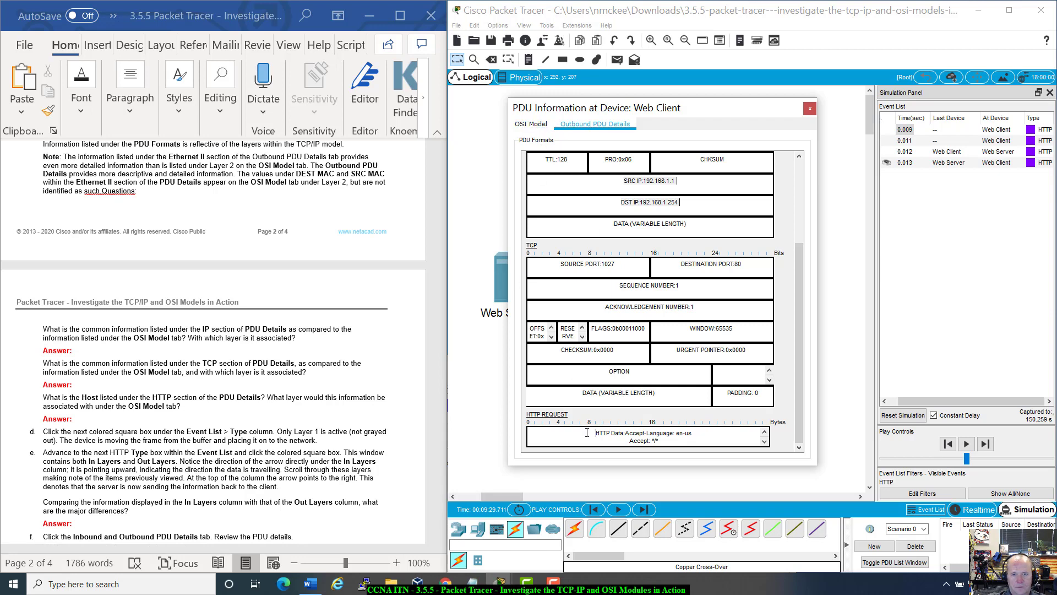
scroll(587, 433, down, 2)
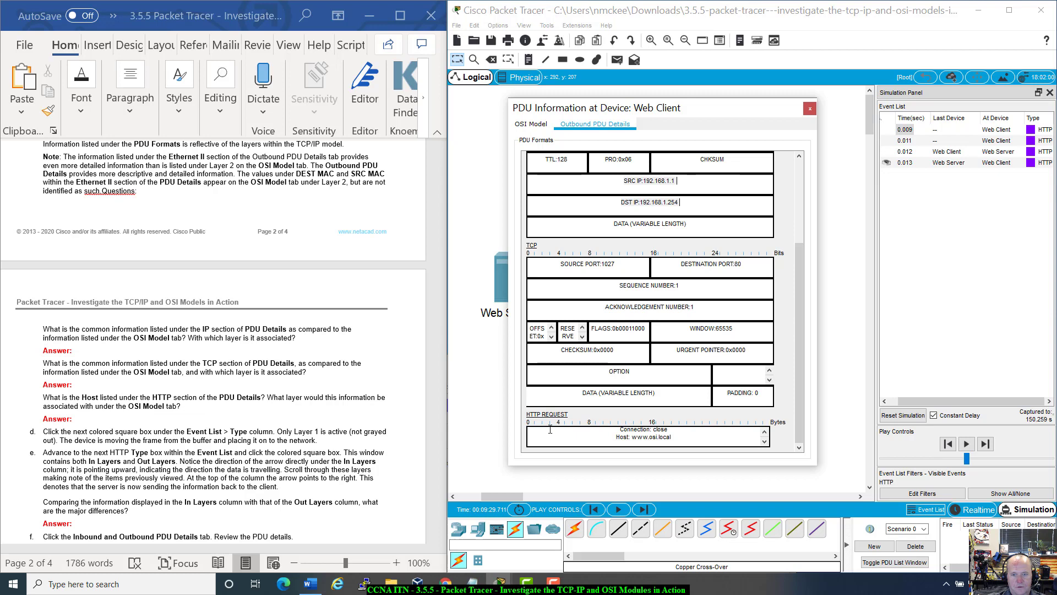
scroll(550, 429, up, 2)
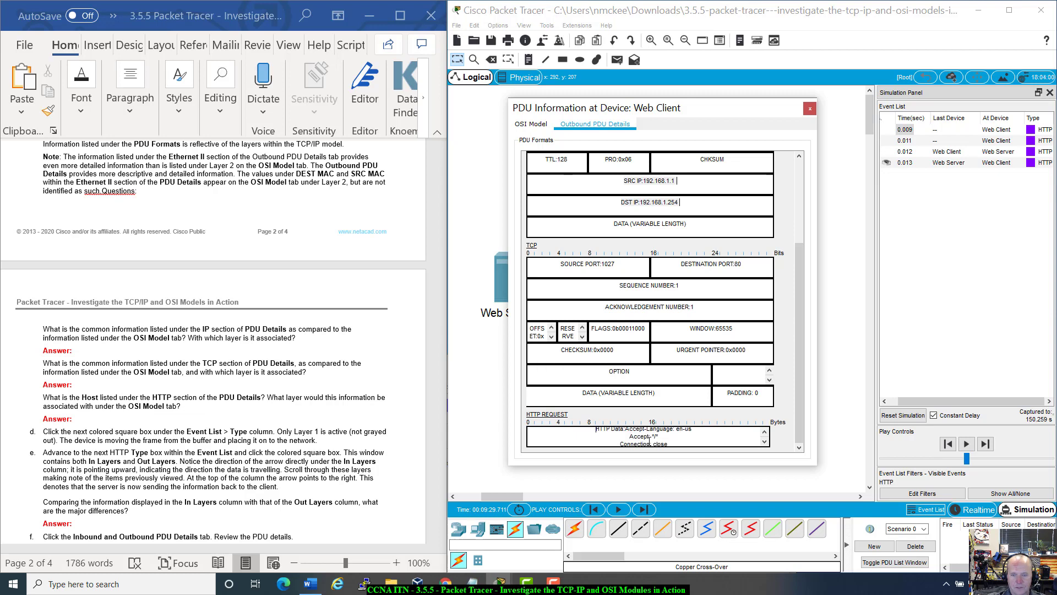
scroll(652, 439, down, 2)
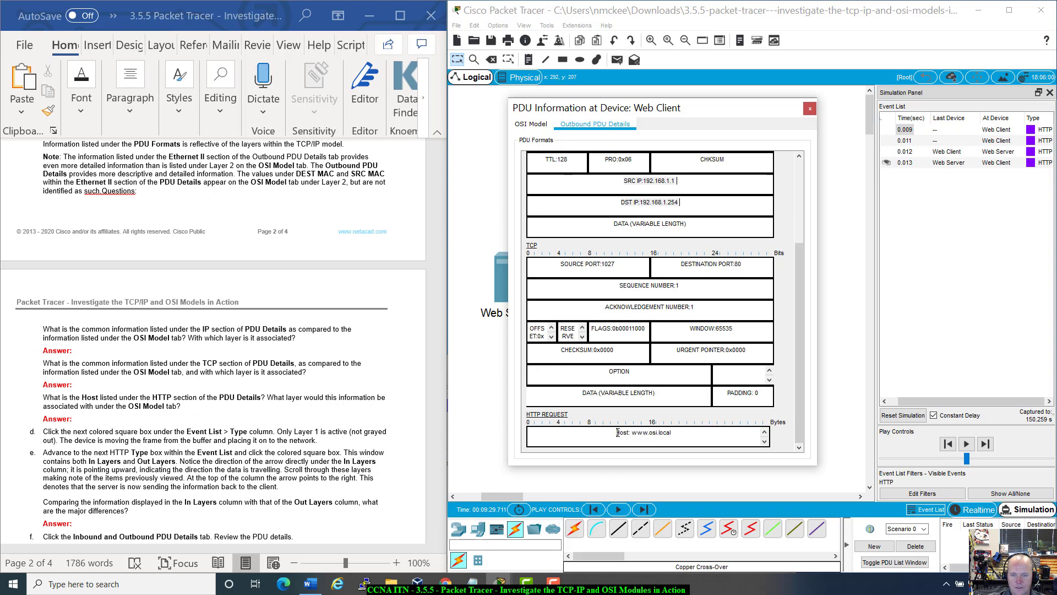
drag(617, 432, 714, 453)
click(711, 434)
drag(621, 426, 686, 444)
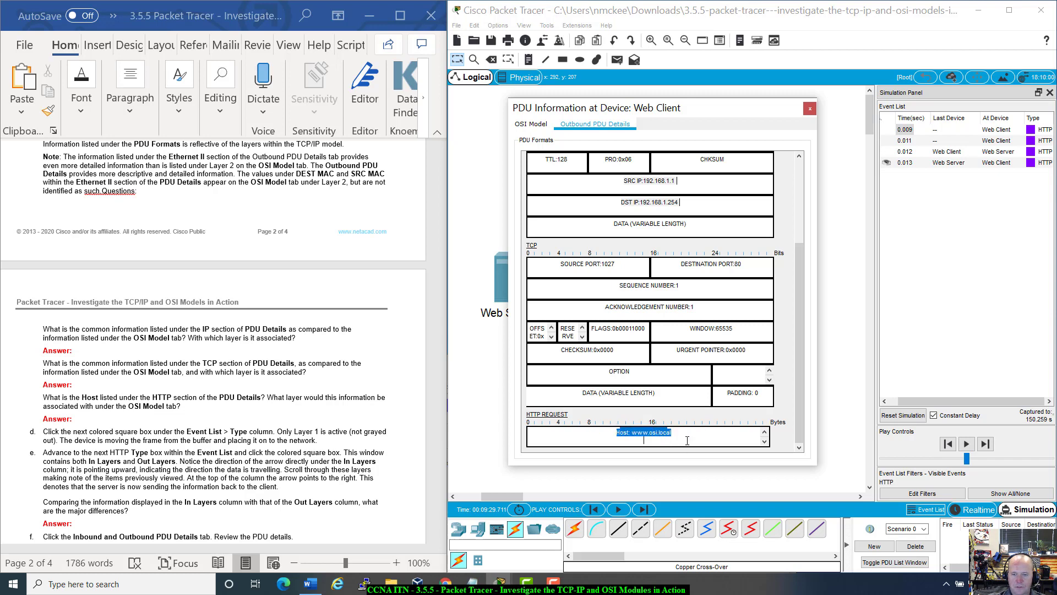
Step: Review the remaining HTTP Request data in the outbound PDU details and close the PDU information window
click(685, 444)
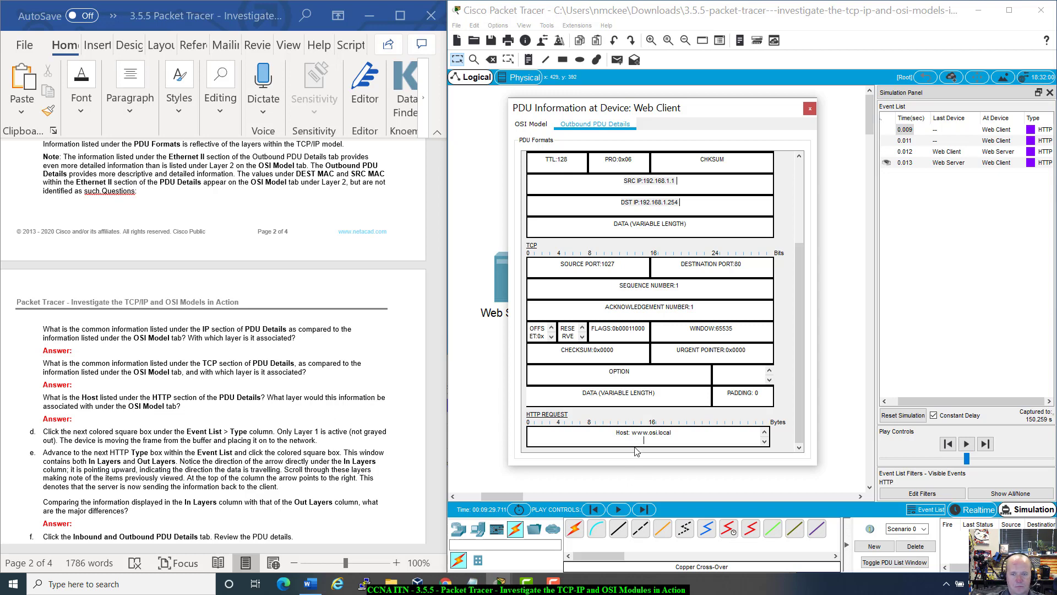
scroll(630, 436, down, 3)
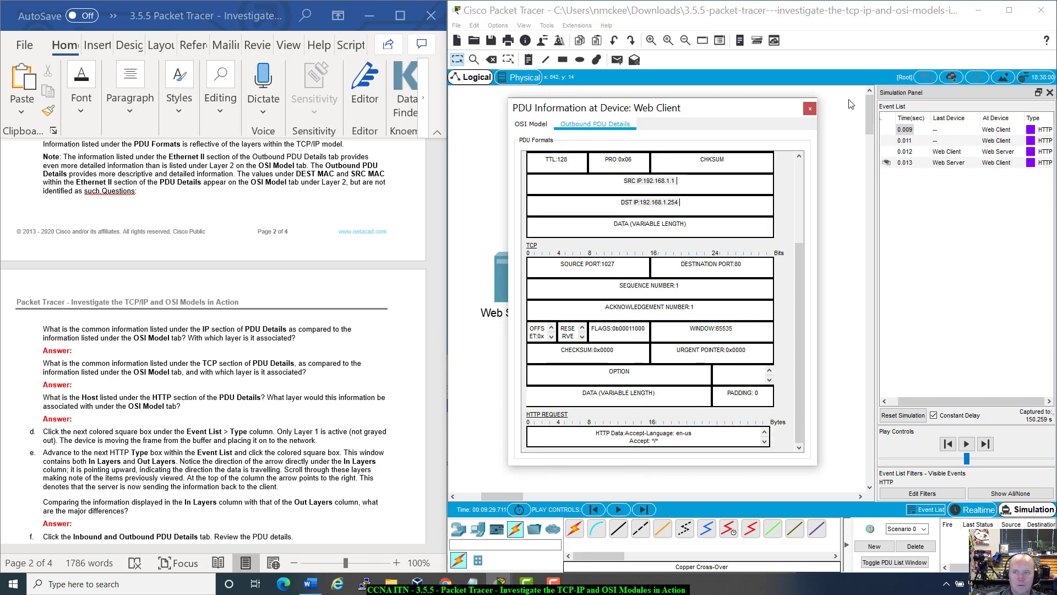
click(810, 108)
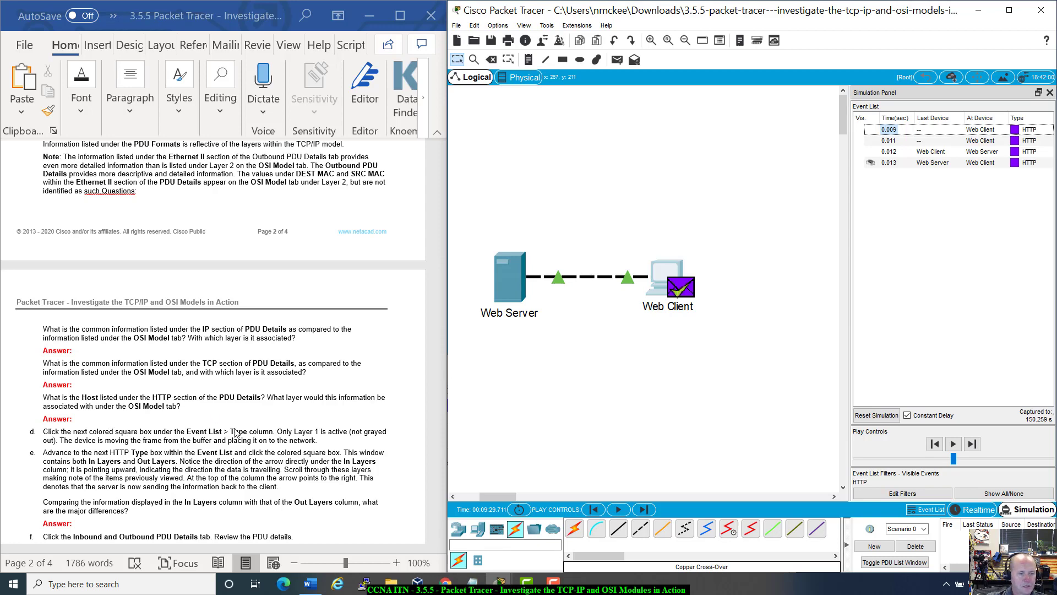
Step: Examine the OSI Model layers of the 0.011 s event at Web Client and close its PDU information
click(898, 142)
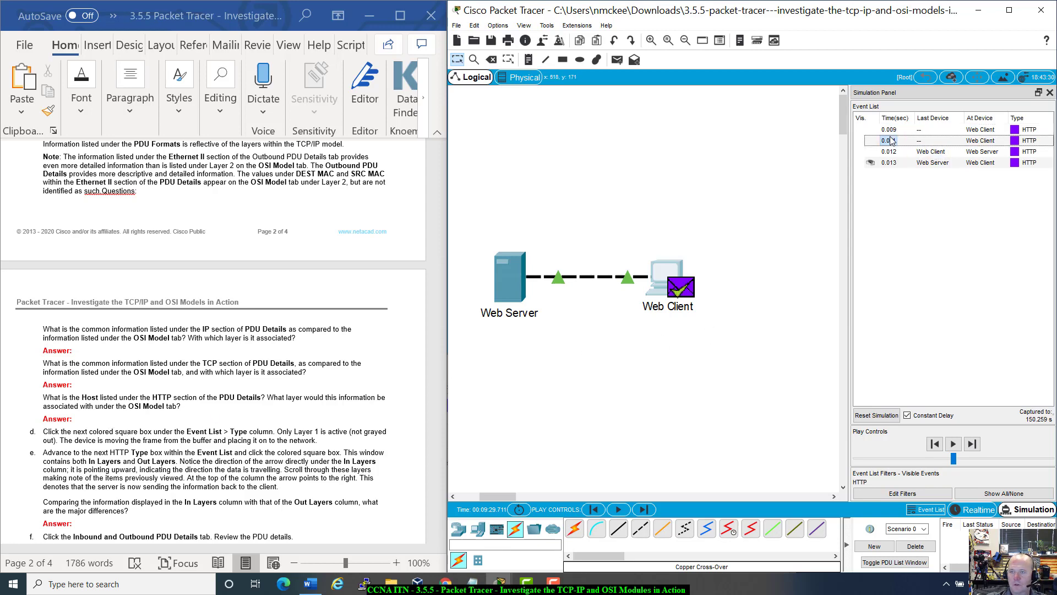
drag(569, 147, 669, 137)
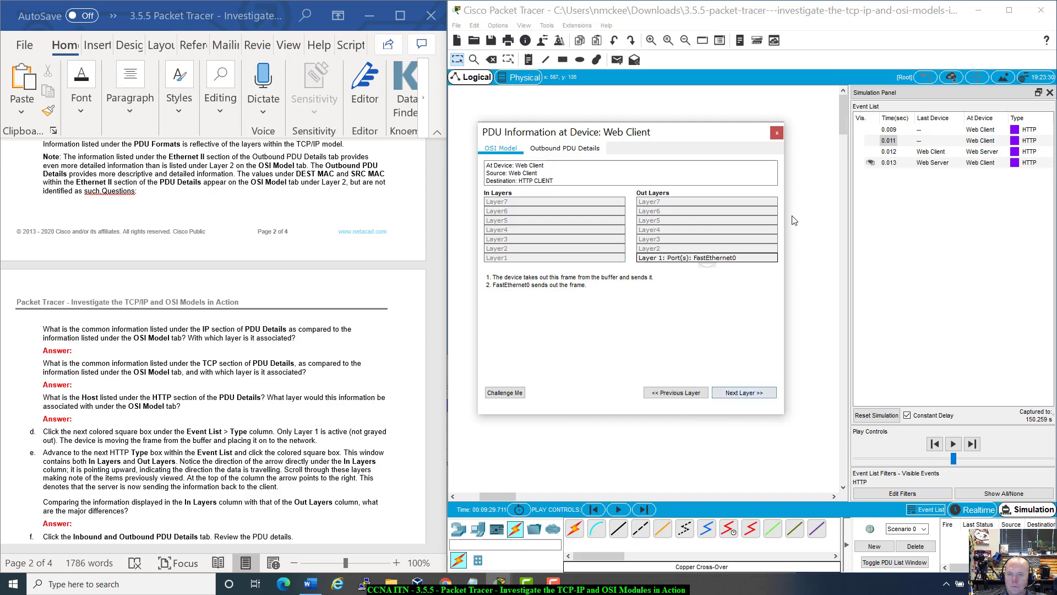
click(777, 133)
Step: Open the 0.012 s event at Web Server and examine the descriptions of its In Layers and Out Layers
click(892, 153)
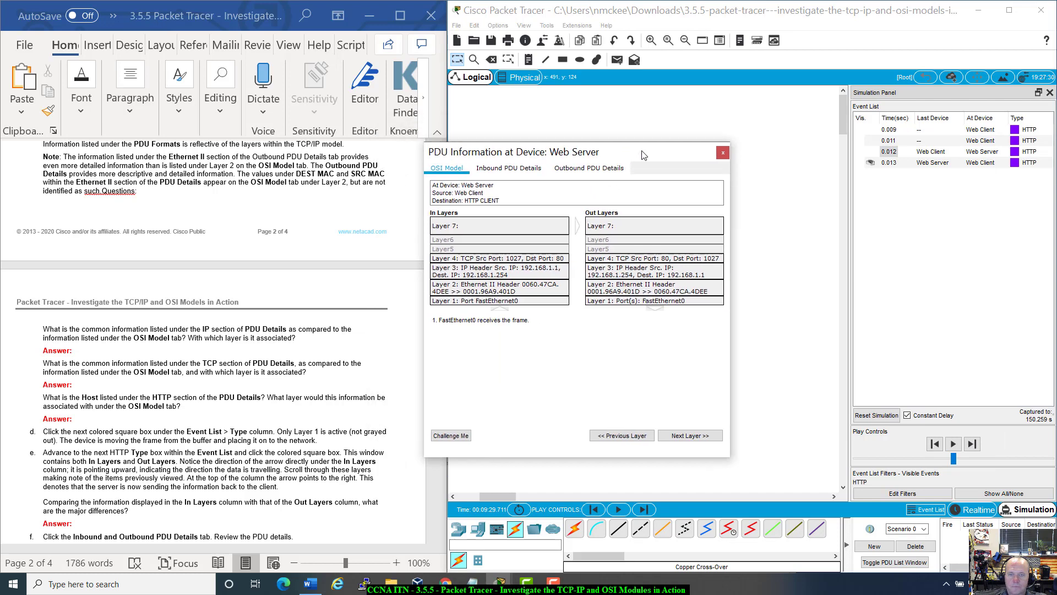
drag(643, 155, 700, 170)
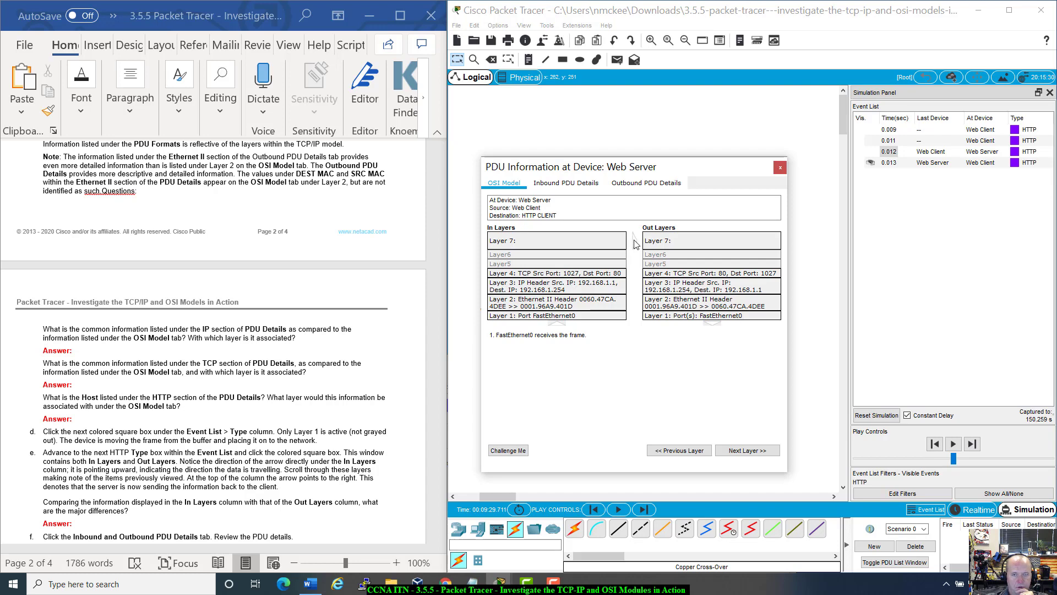
click(530, 310)
click(538, 287)
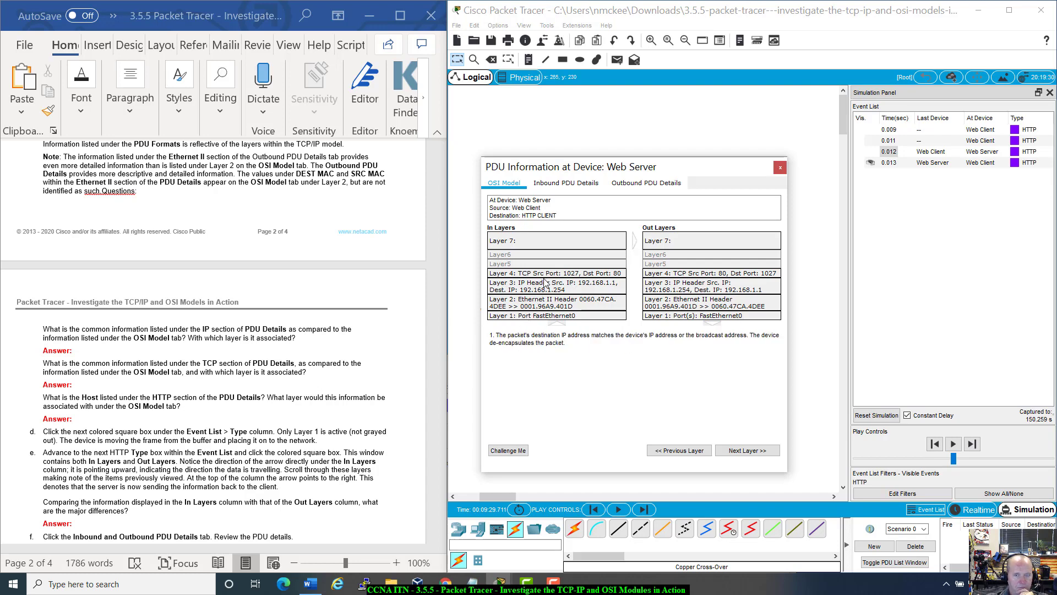
click(548, 273)
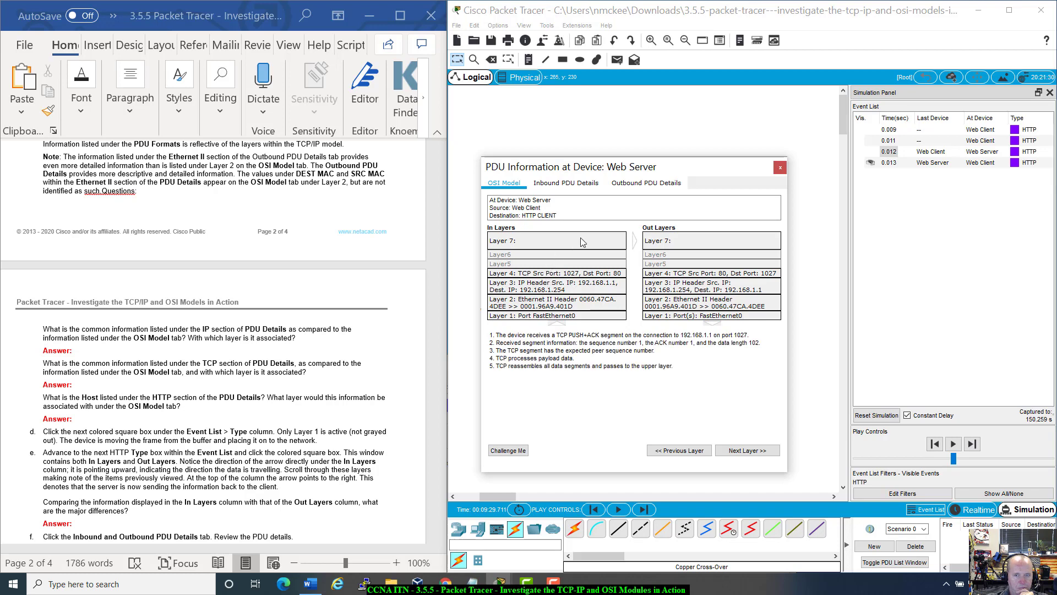
click(677, 274)
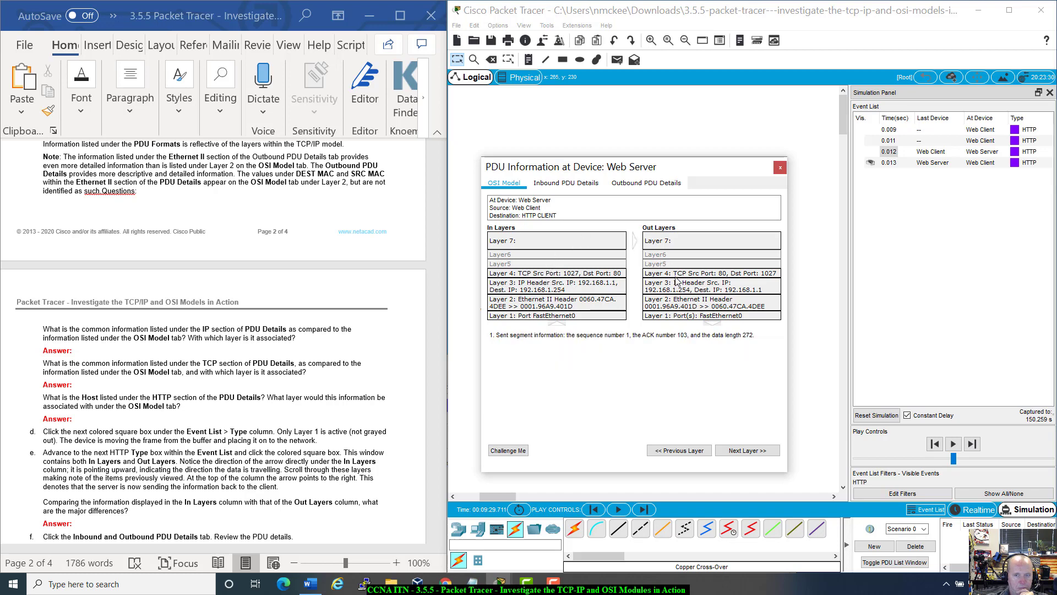
click(675, 287)
click(669, 301)
click(663, 317)
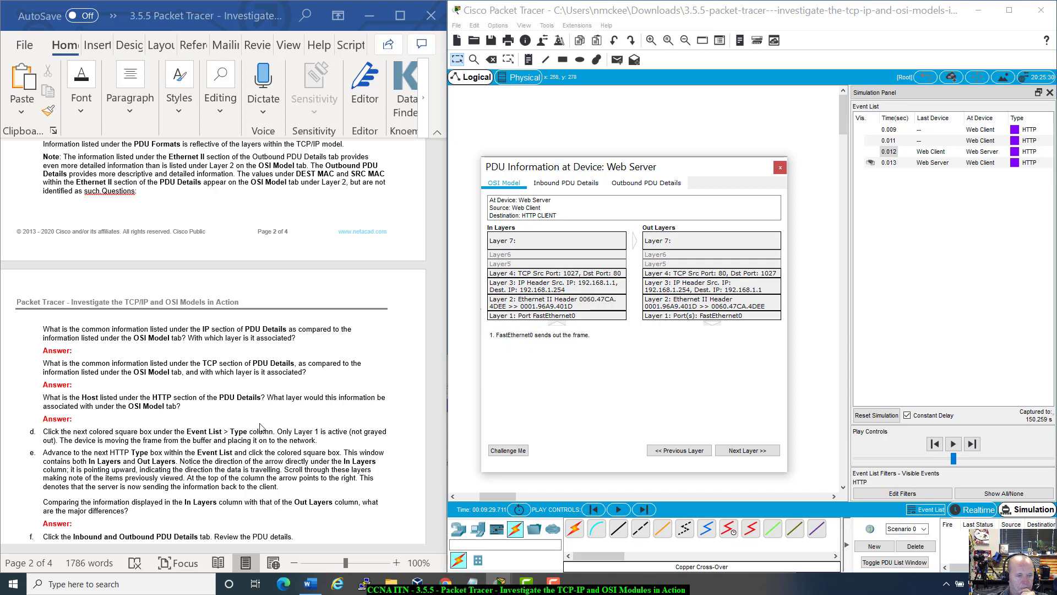
Step: Read lab steps e to g and review the Web Server event's Inbound PDU Details from Ethernet II to HTTP Request
scroll(117, 465, down, 1)
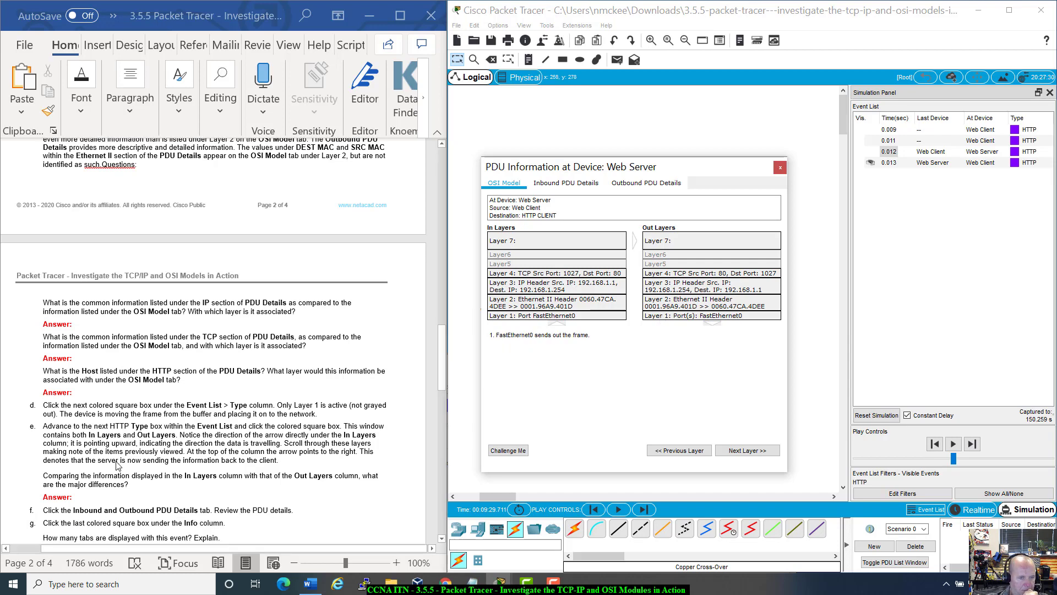
scroll(117, 466, down, 1)
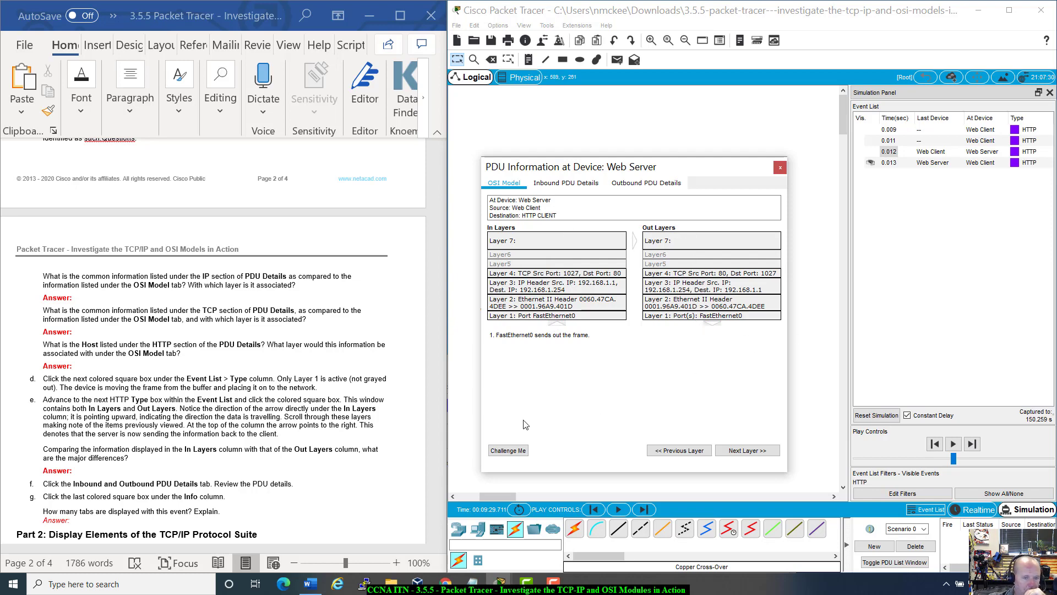
scroll(332, 486, down, 5)
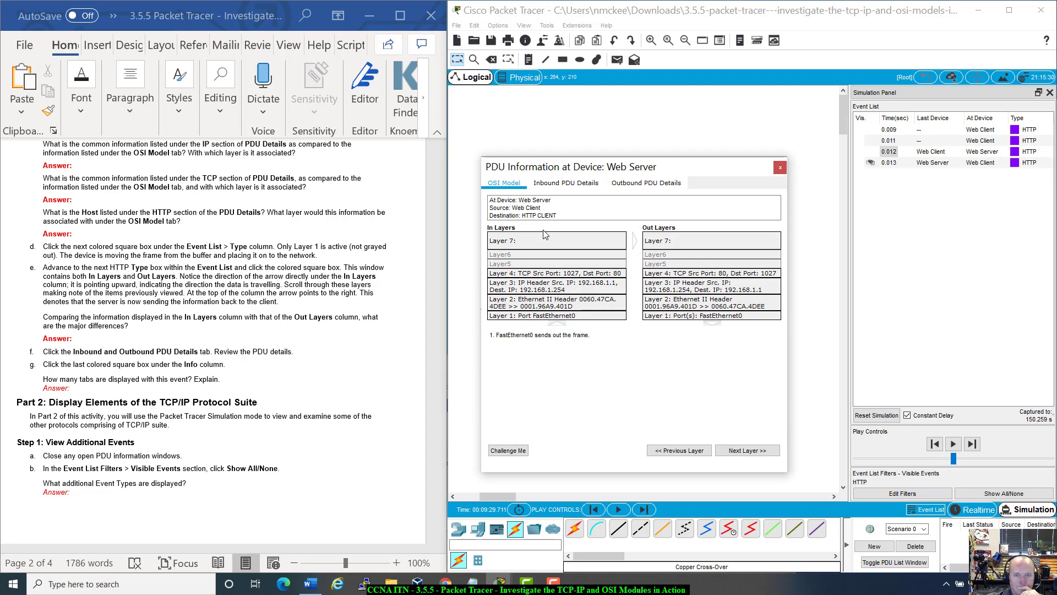
click(587, 185)
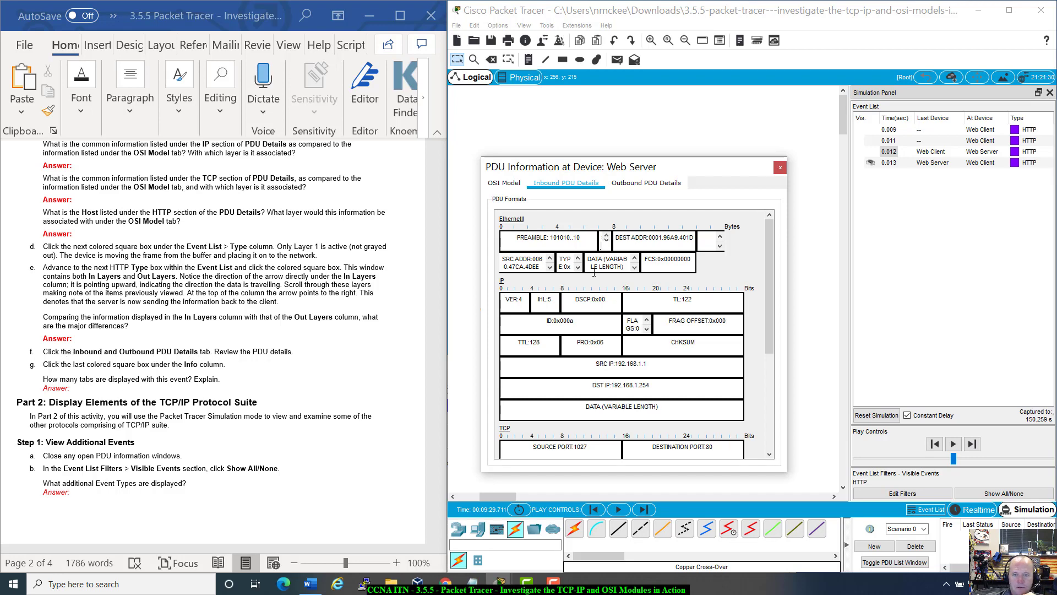
scroll(594, 273, down, 4)
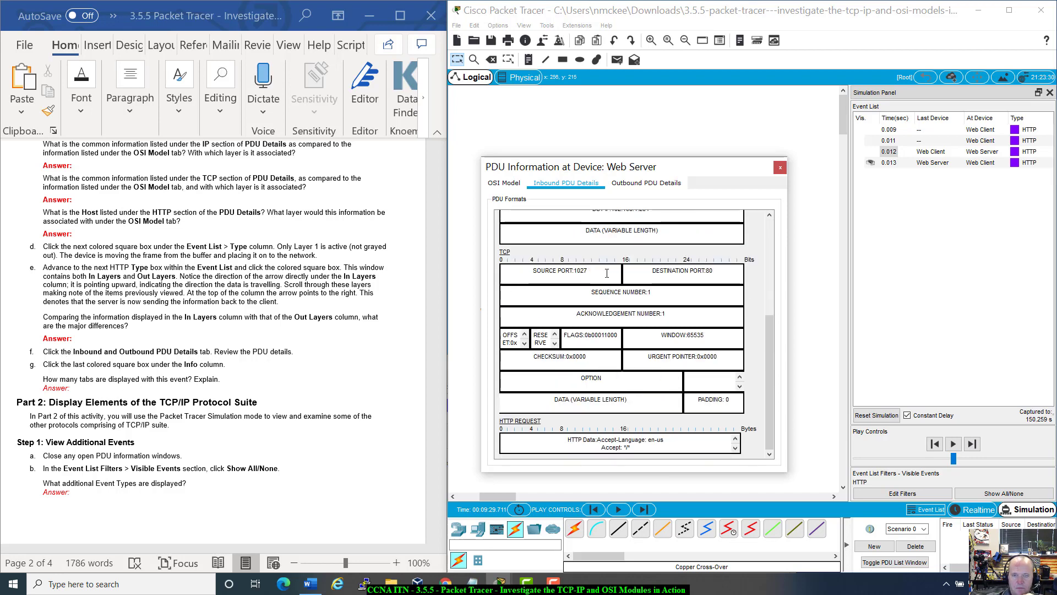
scroll(606, 273, up, 5)
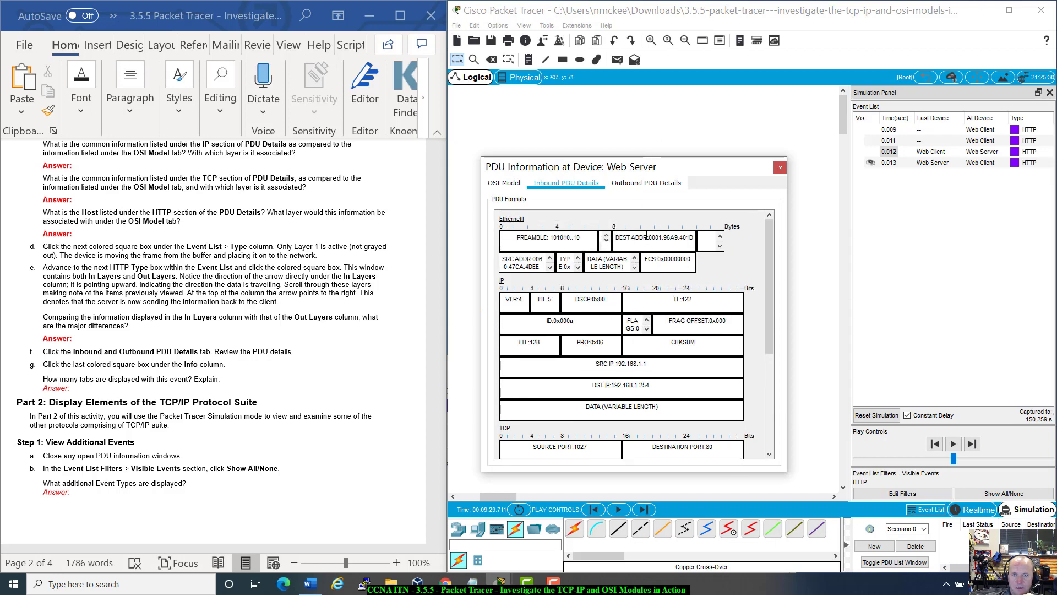
Step: Compare the Web Server event's Outbound PDU Details with the inbound ones, highlighting the IP section's ID field, and close the PDU information
click(650, 190)
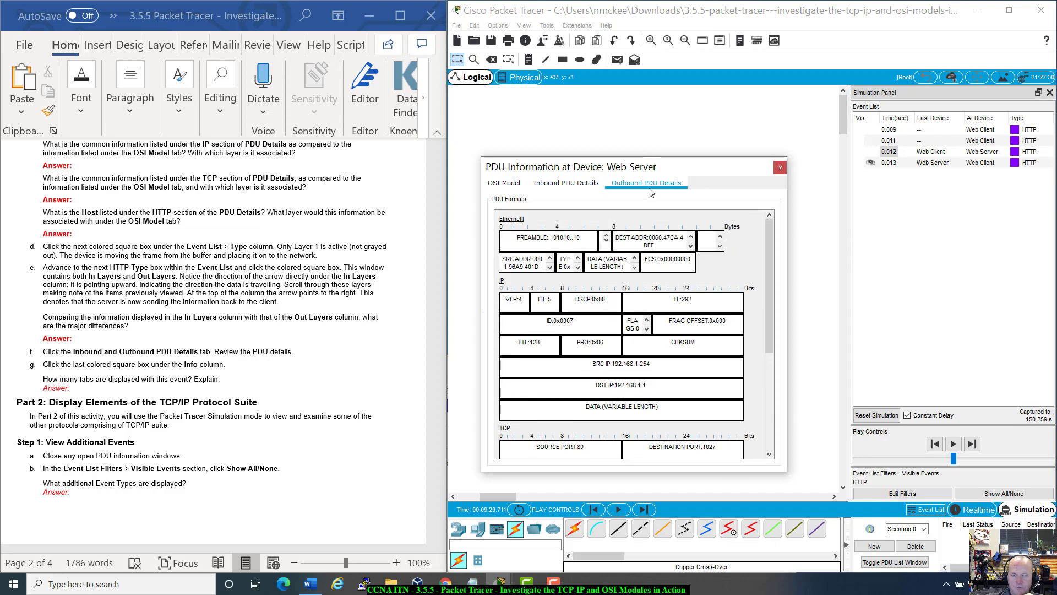
click(550, 186)
click(621, 188)
scroll(604, 279, down, 1)
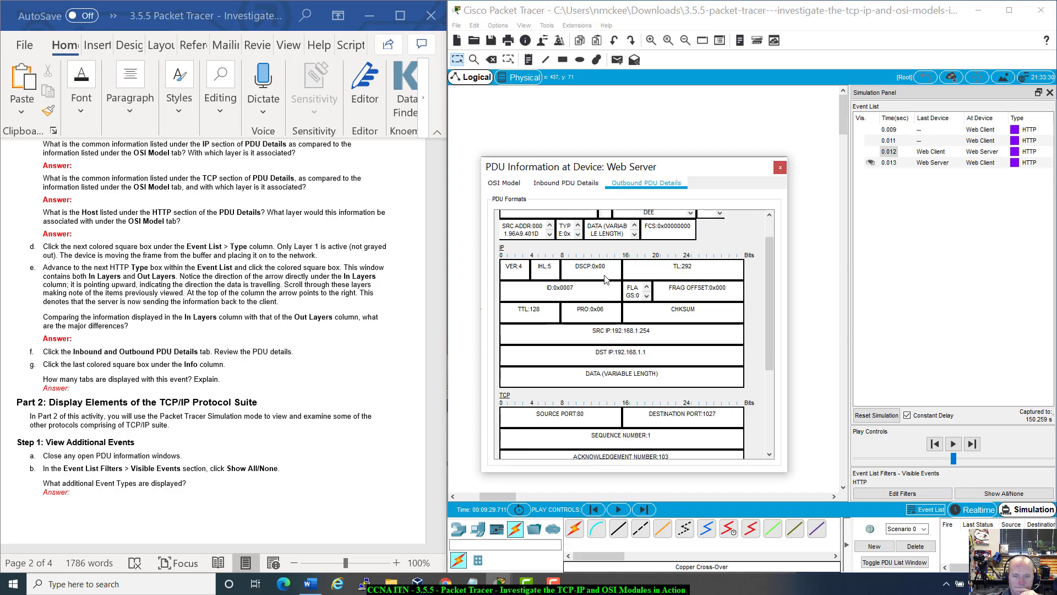
scroll(566, 342, up, 1)
drag(529, 321, 614, 331)
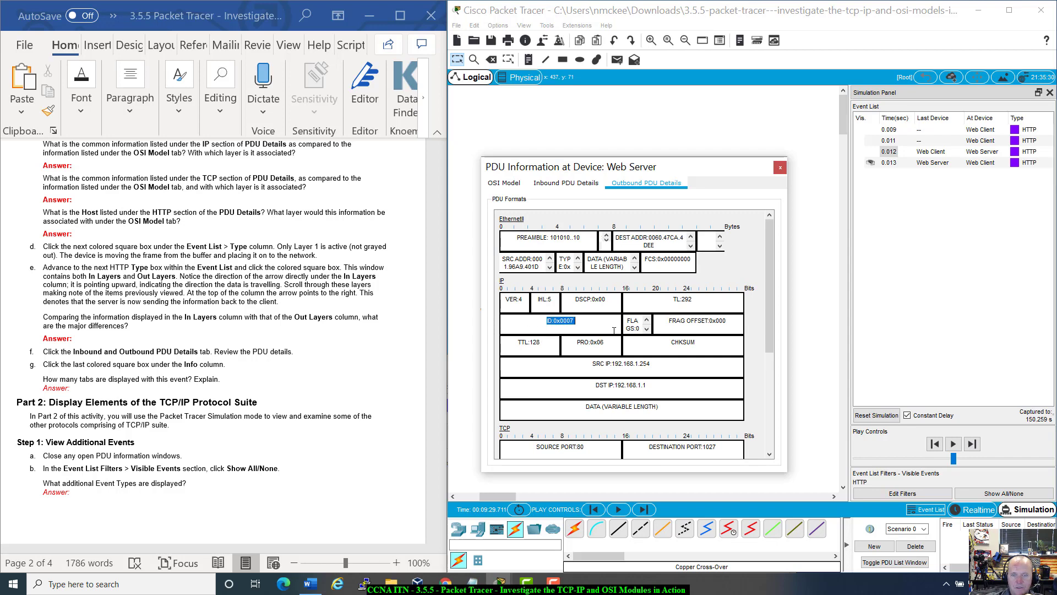
scroll(614, 331, down, 5)
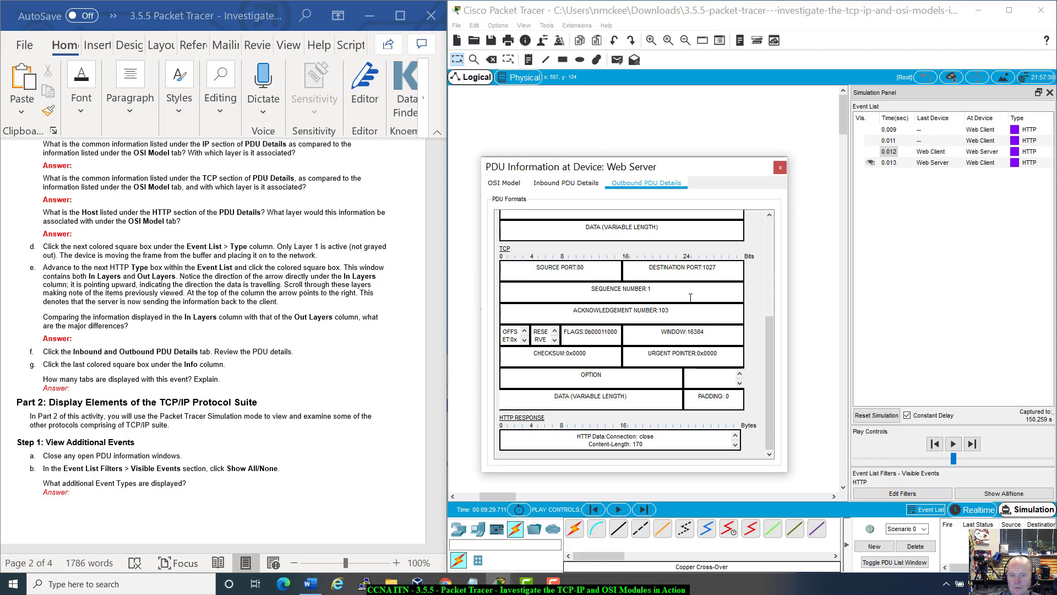
scroll(690, 297, up, 5)
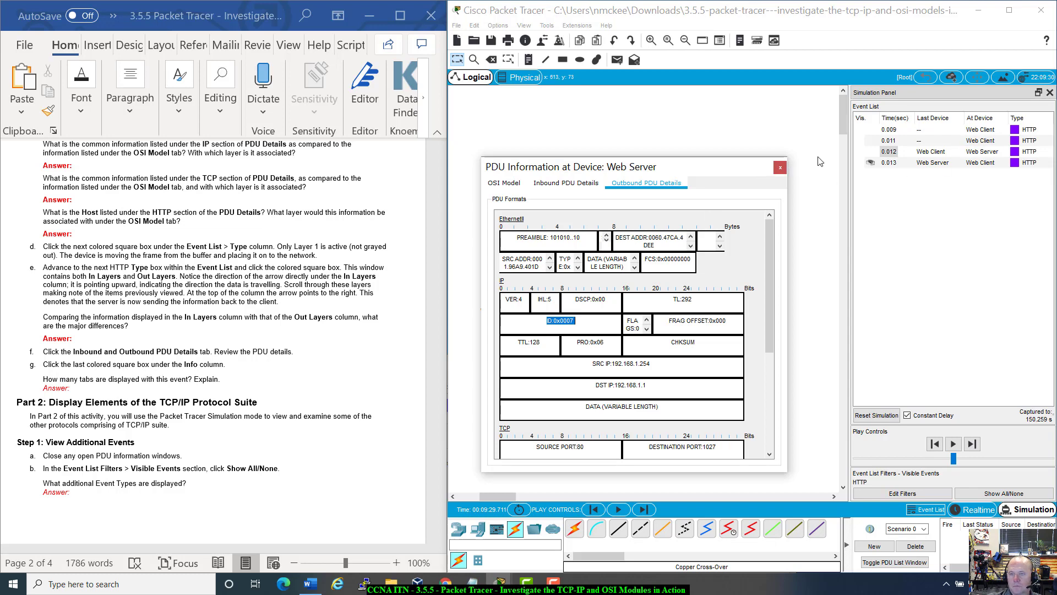
click(780, 167)
Step: Open the last HTTP event at 0.013 s and compare its OSI Model and Inbound PDU Details to answer the tab question
double_click(933, 162)
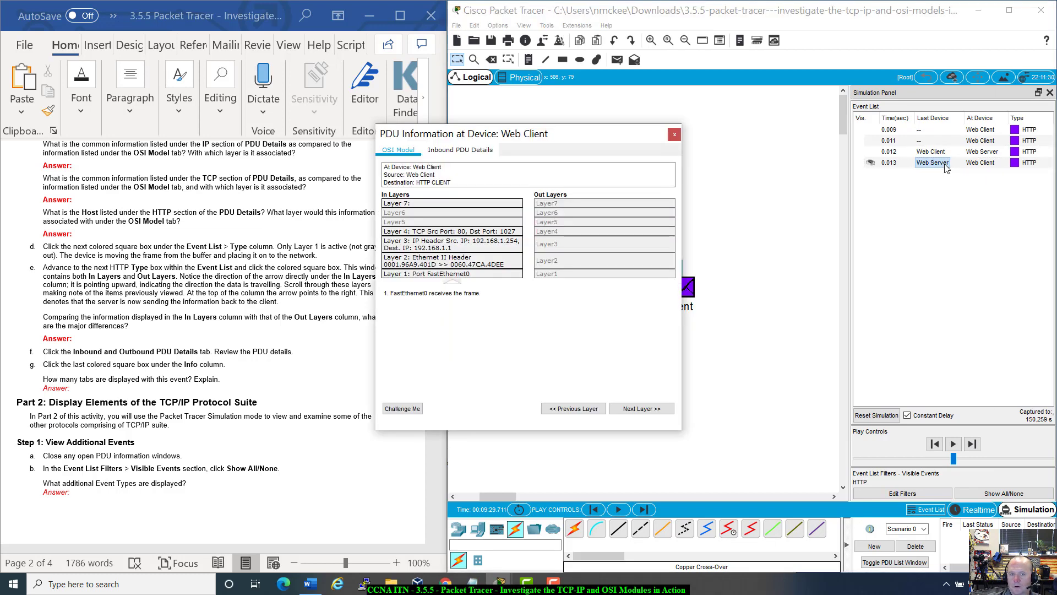
drag(577, 135, 691, 114)
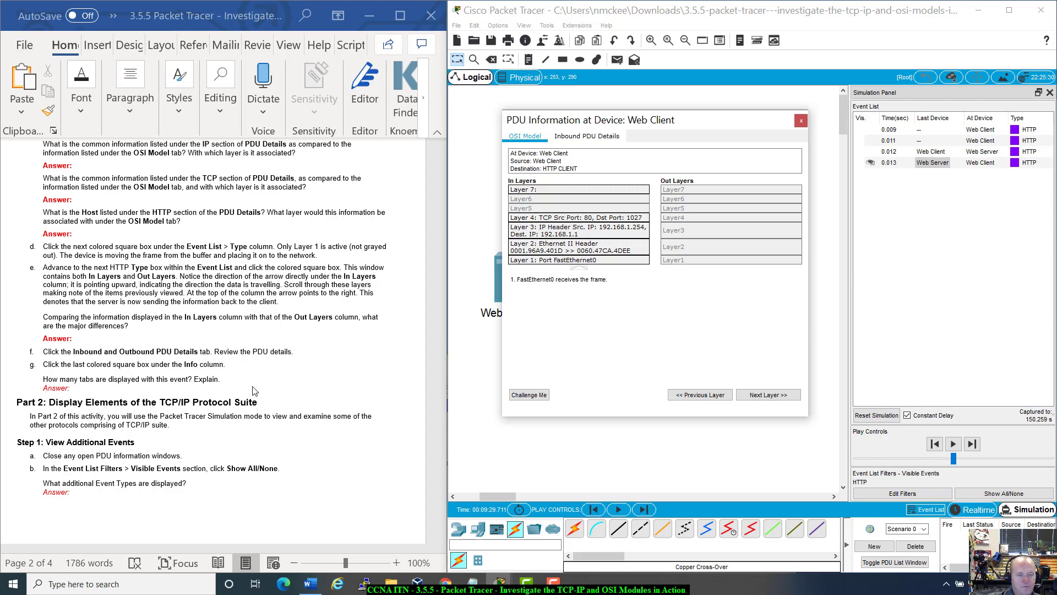
click(591, 136)
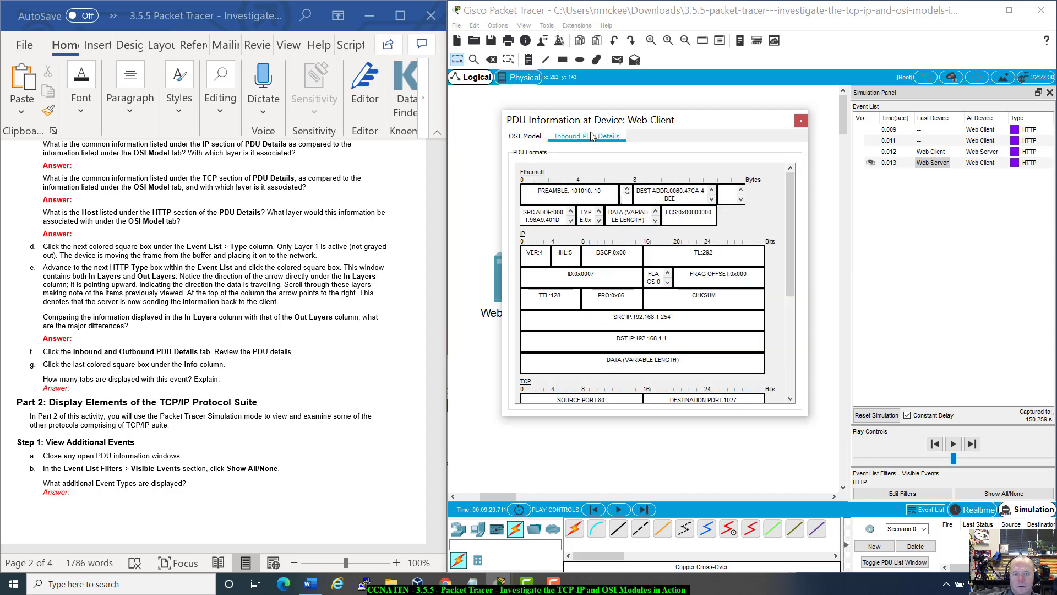
click(527, 137)
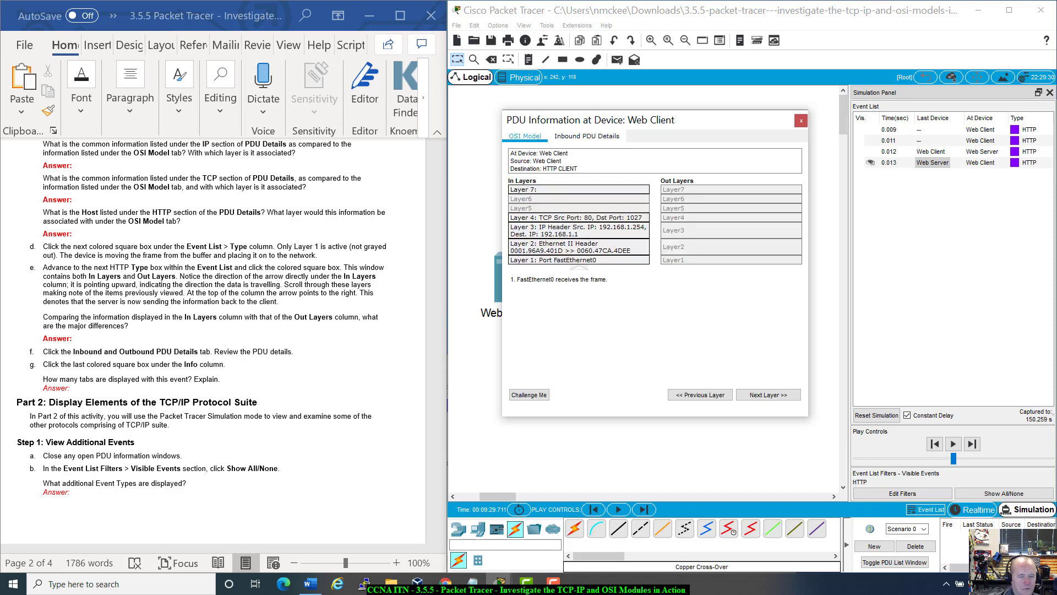
click(588, 136)
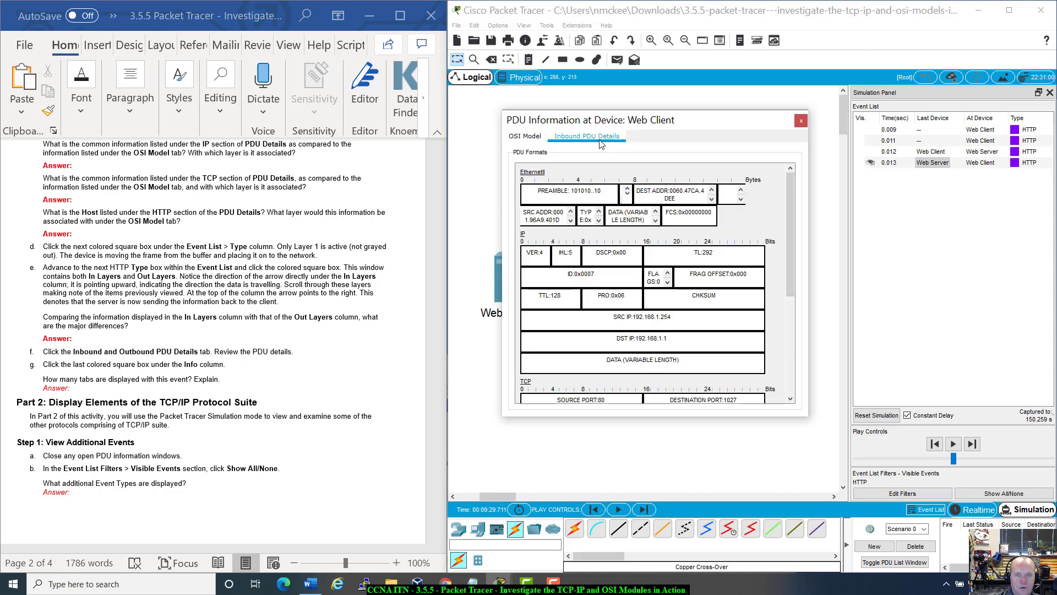
click(527, 136)
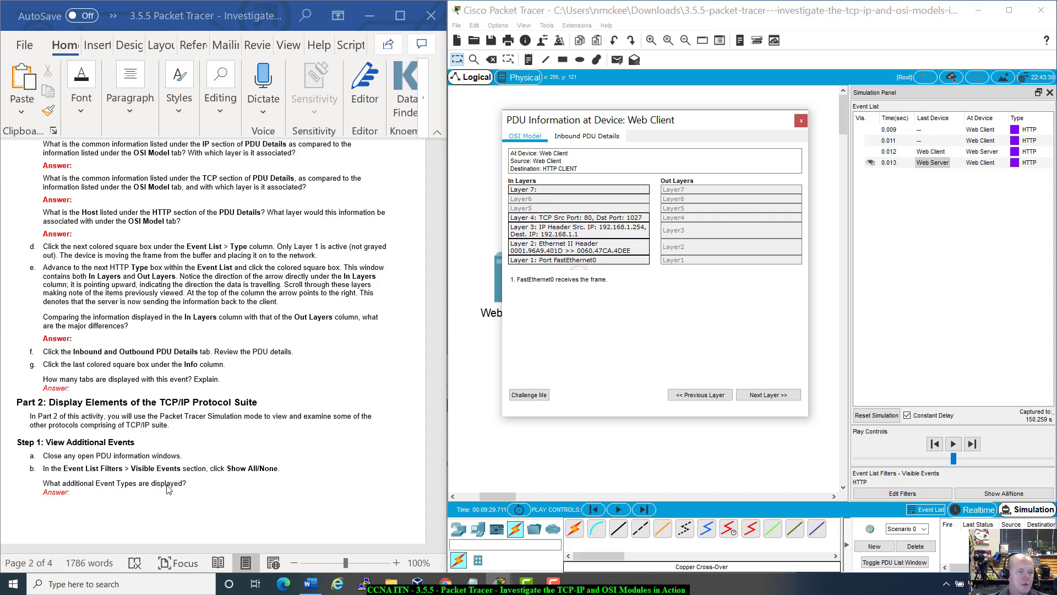
Step: Read Part 2, Step 1 of the lab instructions and close the open PDU information window
scroll(224, 452, down, 3)
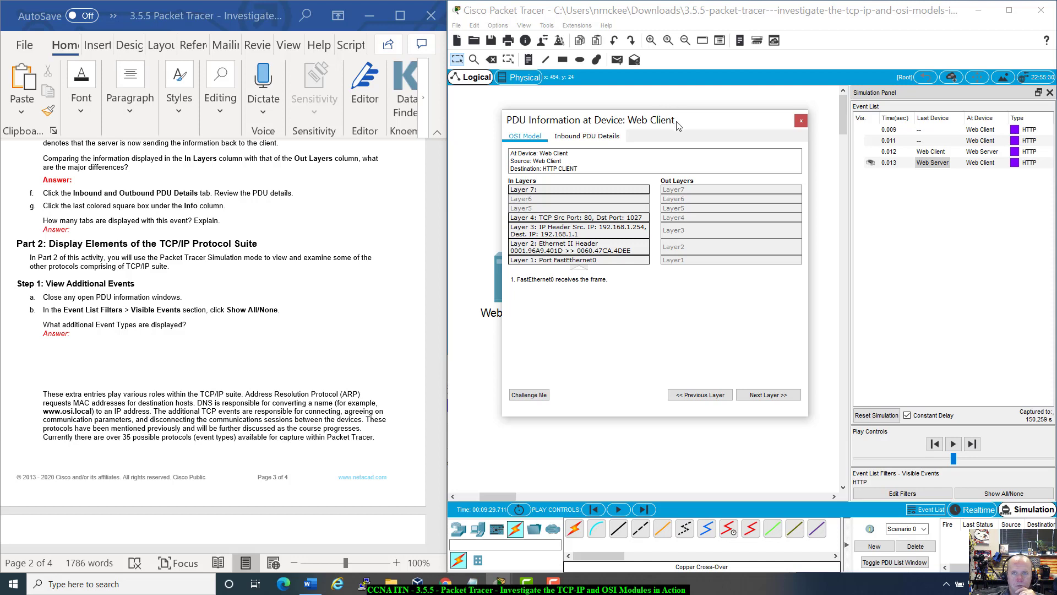
drag(678, 126, 700, 149)
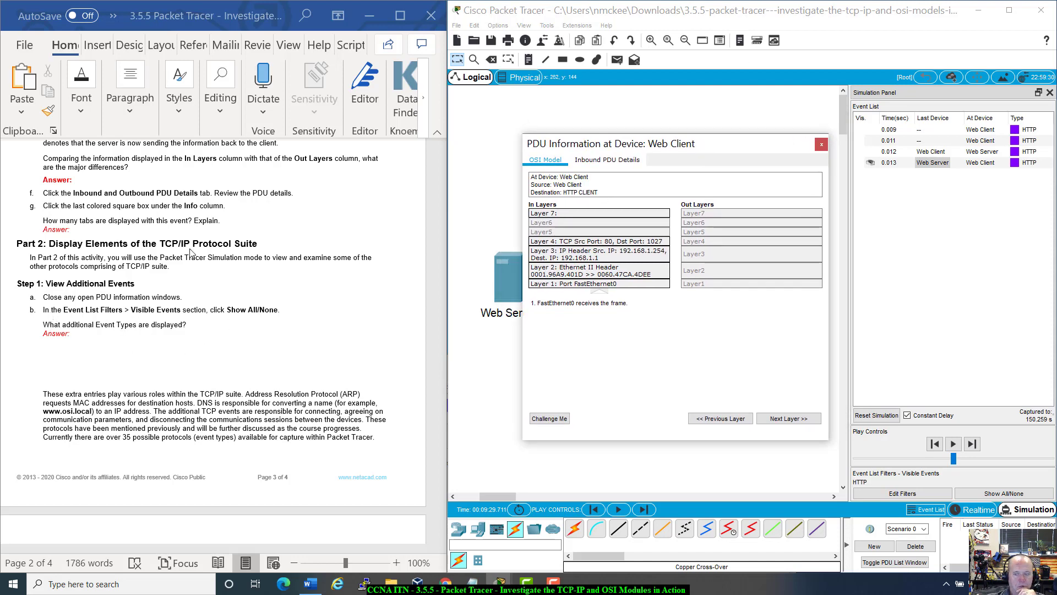
click(822, 145)
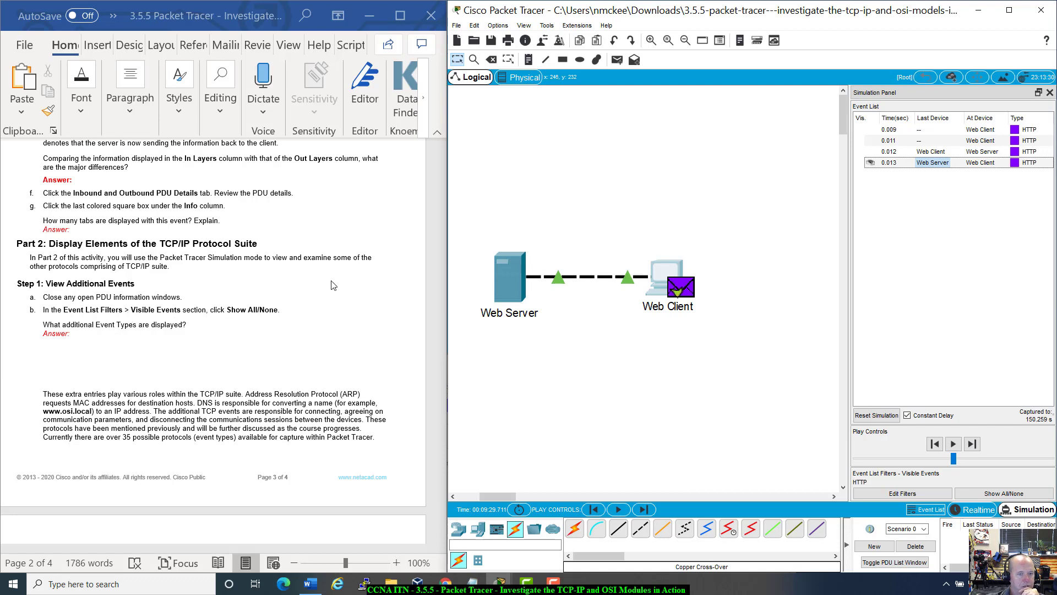
Step: Make all event types visible in the Event List and check the lab's question about the additional types
click(990, 491)
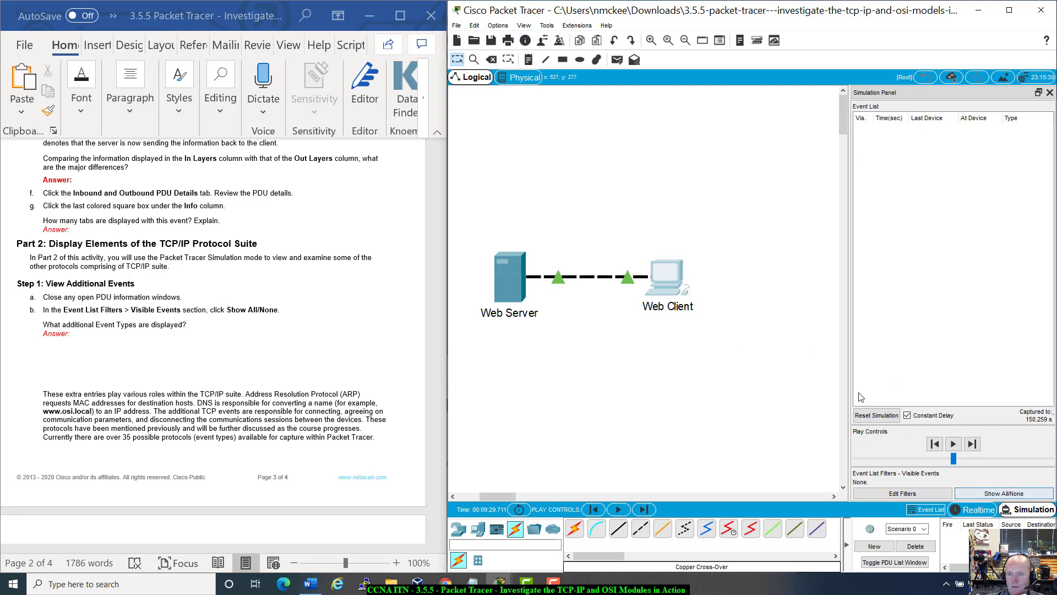
scroll(194, 395, down, 1)
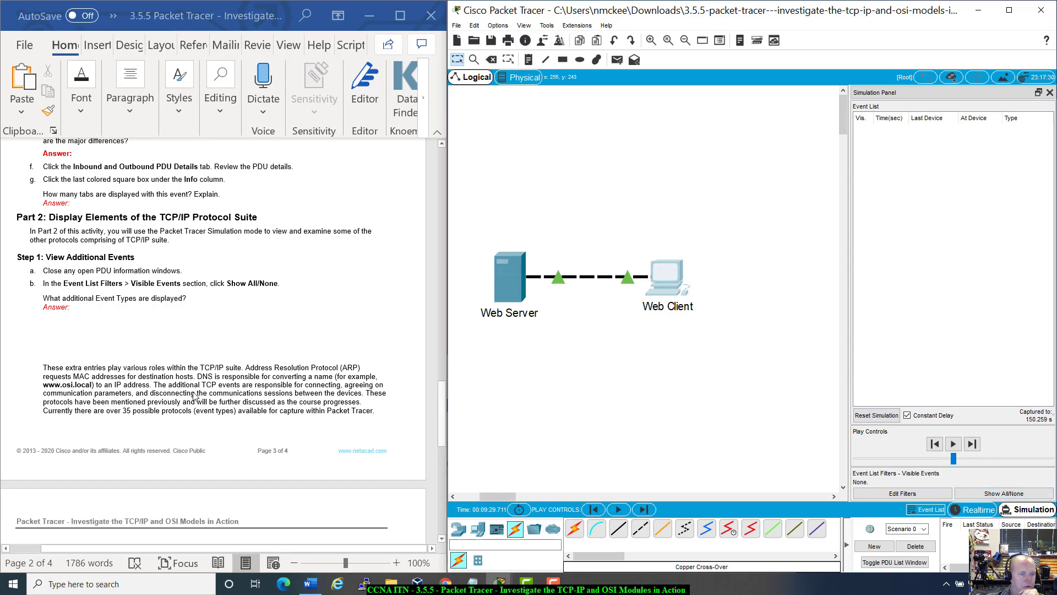
click(997, 494)
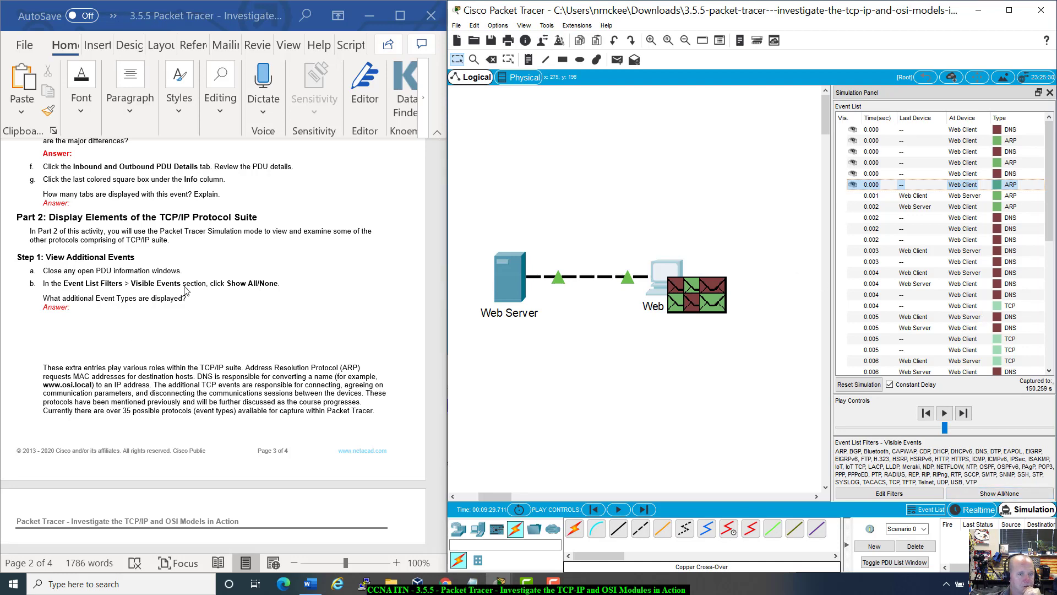
scroll(146, 344, down, 1)
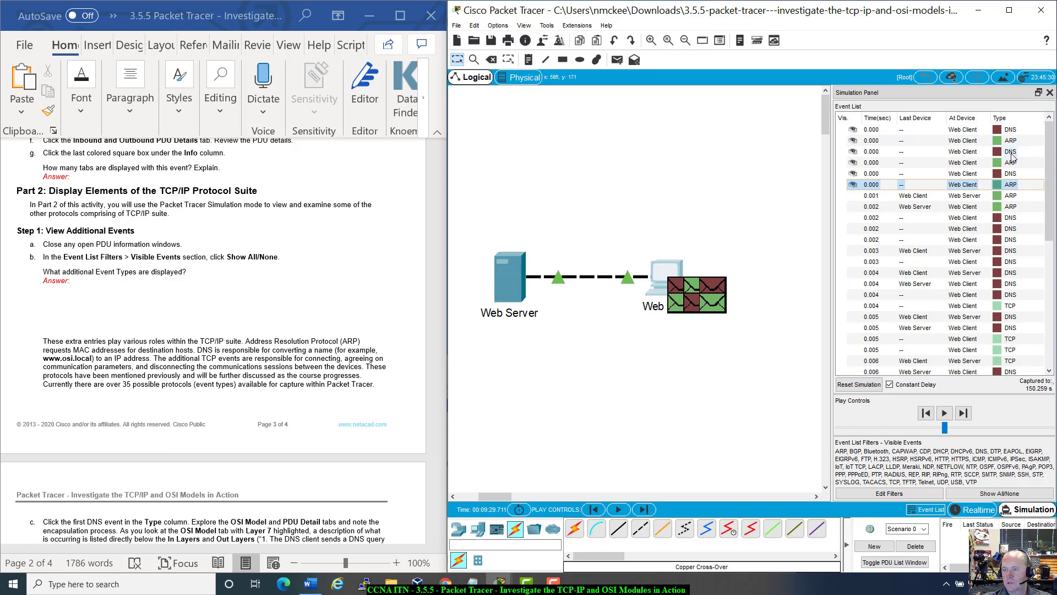
Step: Scan the whole Event List for the event types shown in addition to HTTP
scroll(1005, 259, down, 2)
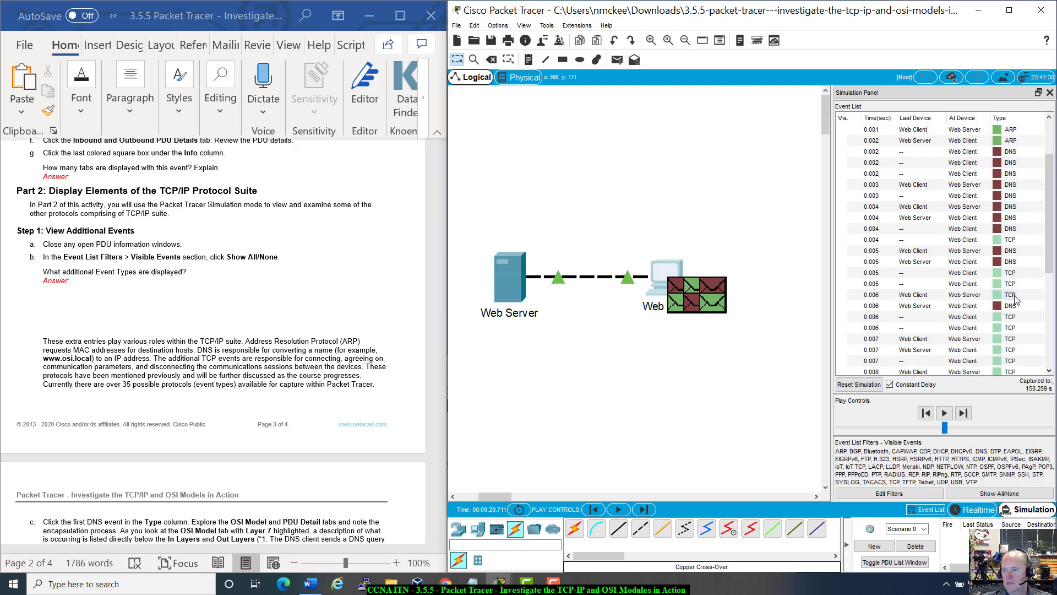
scroll(1011, 286, down, 6)
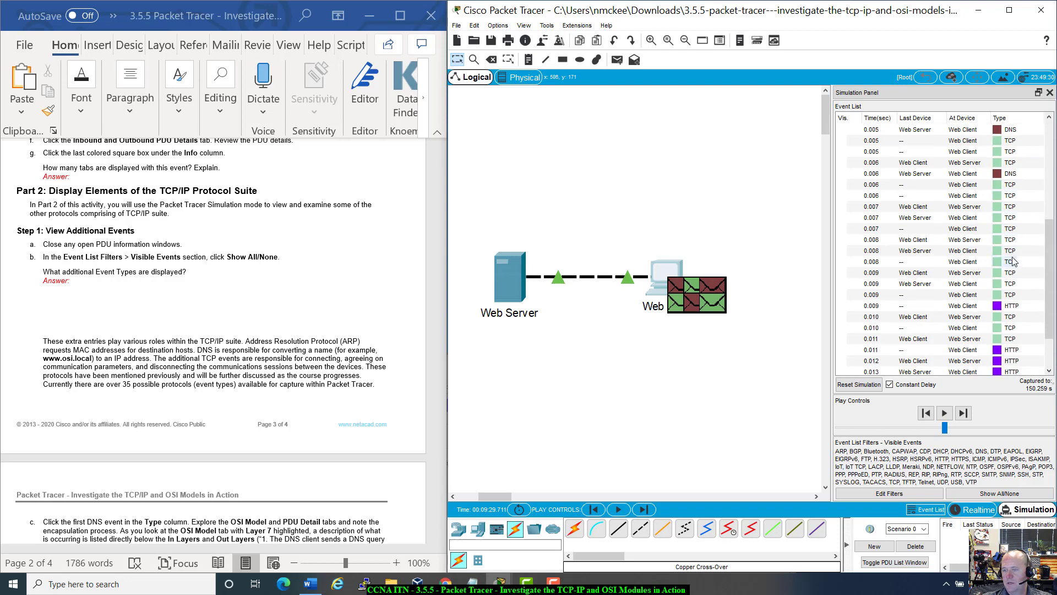
scroll(1013, 261, up, 3)
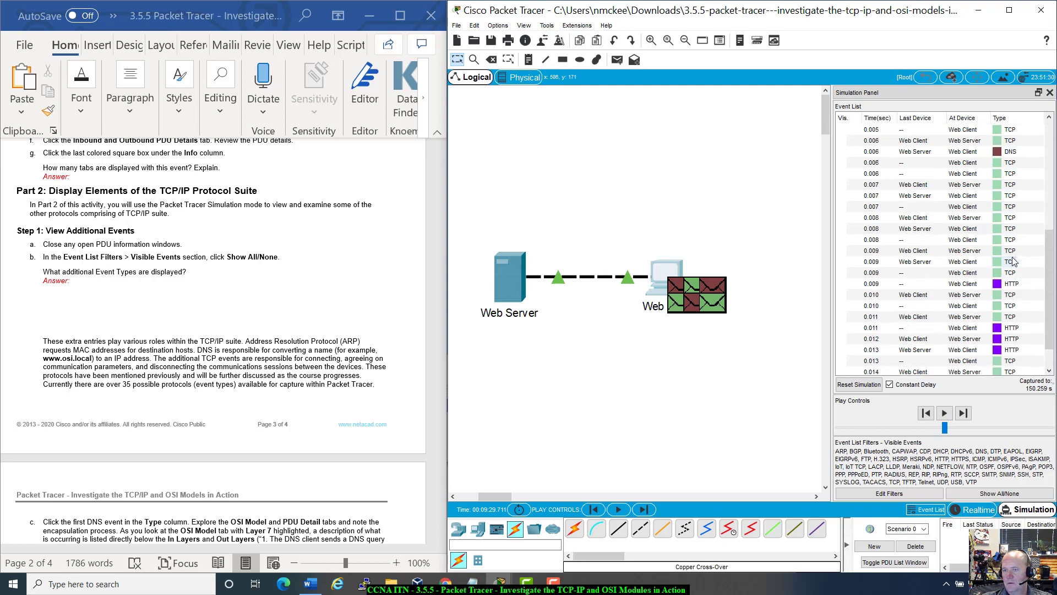
scroll(1012, 261, down, 3)
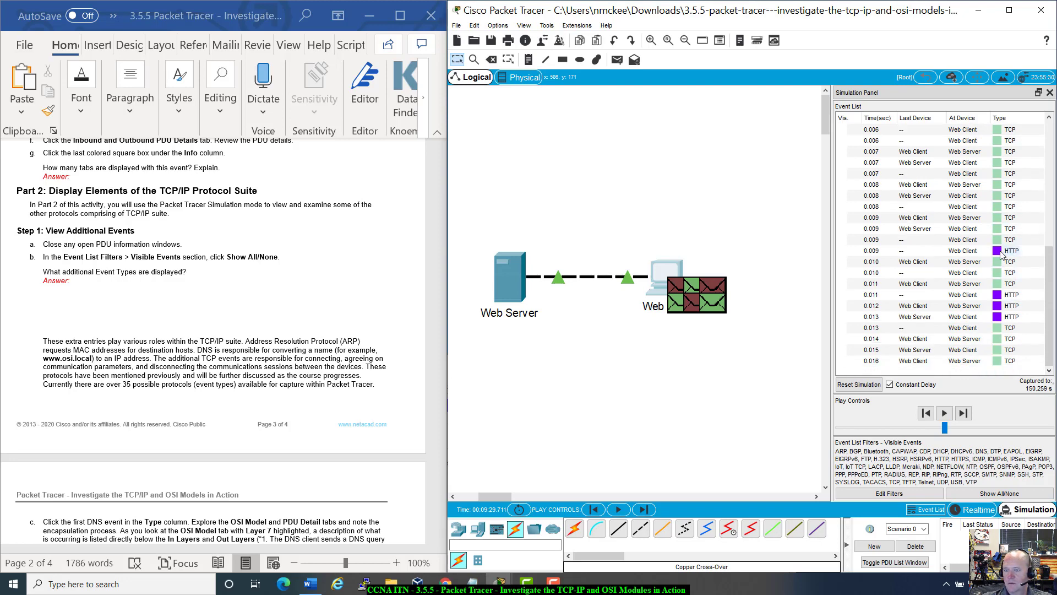
scroll(1008, 264, up, 6)
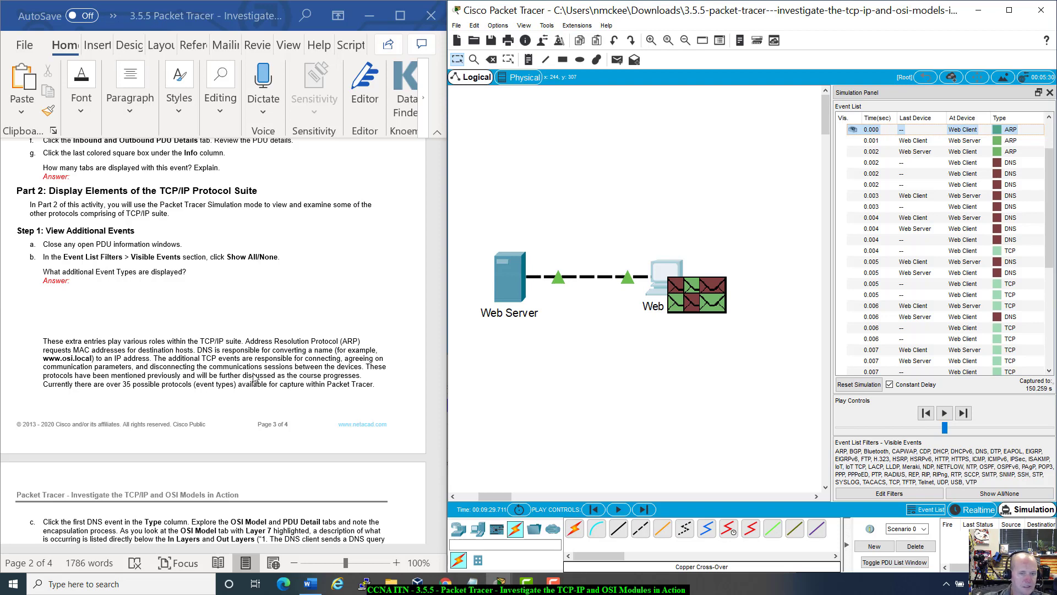
Step: Read Part 2 steps c to g in the lab instructions and open the first DNS event at the Web Client
scroll(313, 367, down, 2)
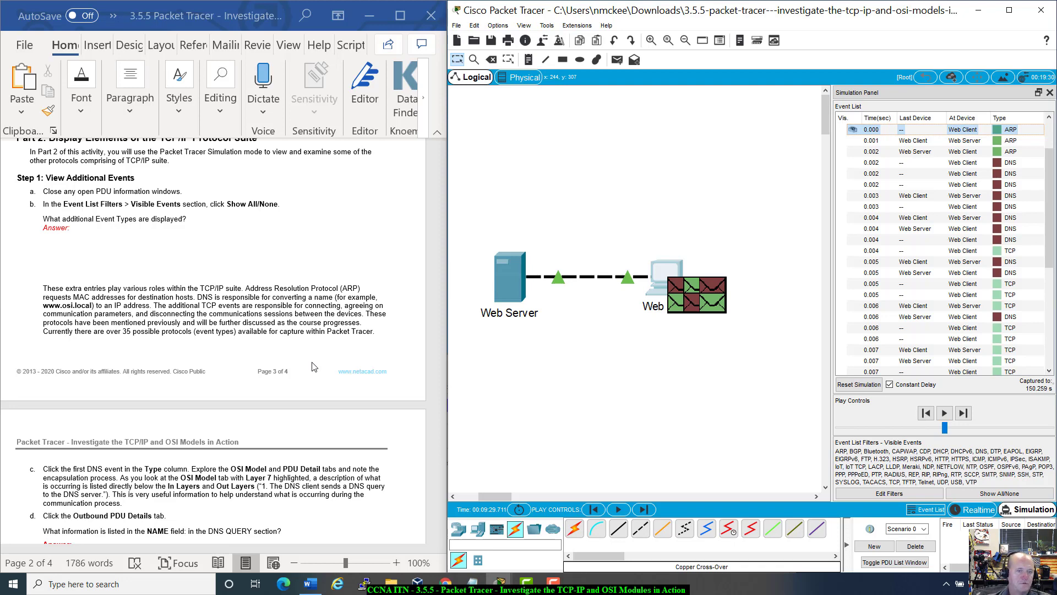
scroll(298, 374, down, 7)
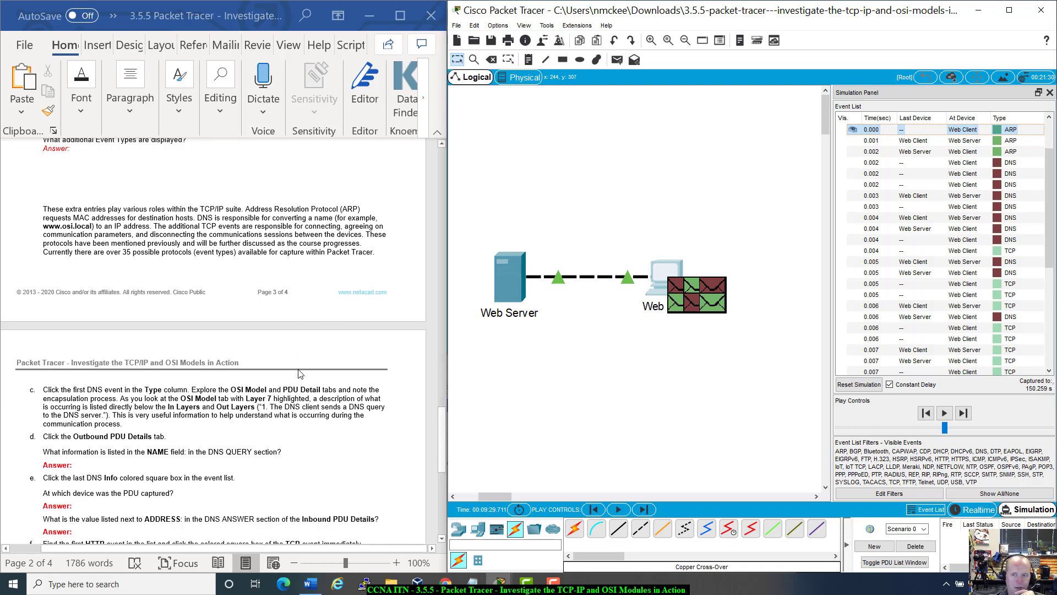
scroll(300, 373, down, 2)
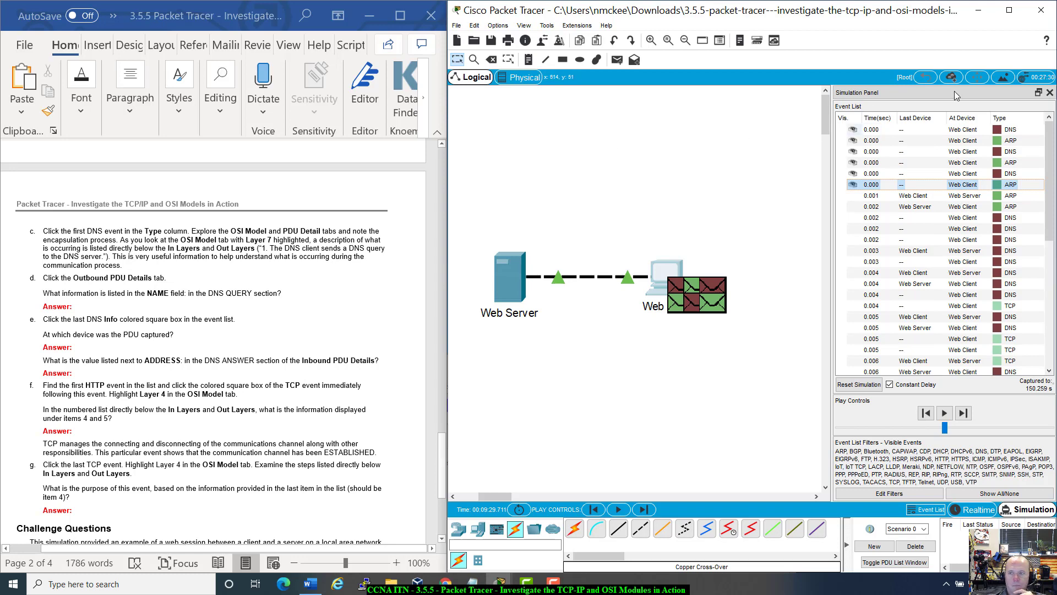
click(963, 131)
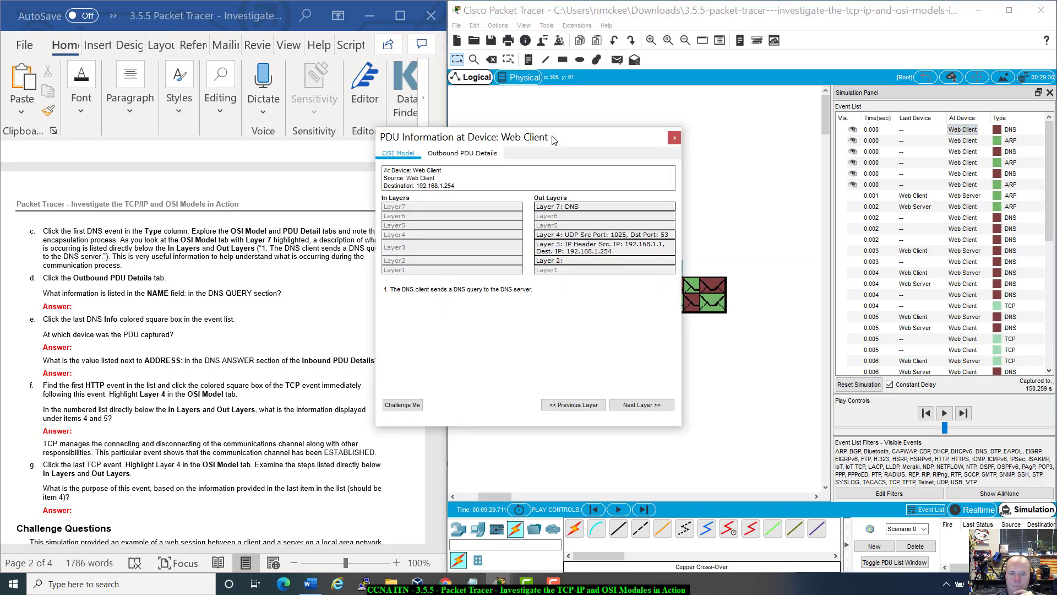
drag(552, 137, 657, 136)
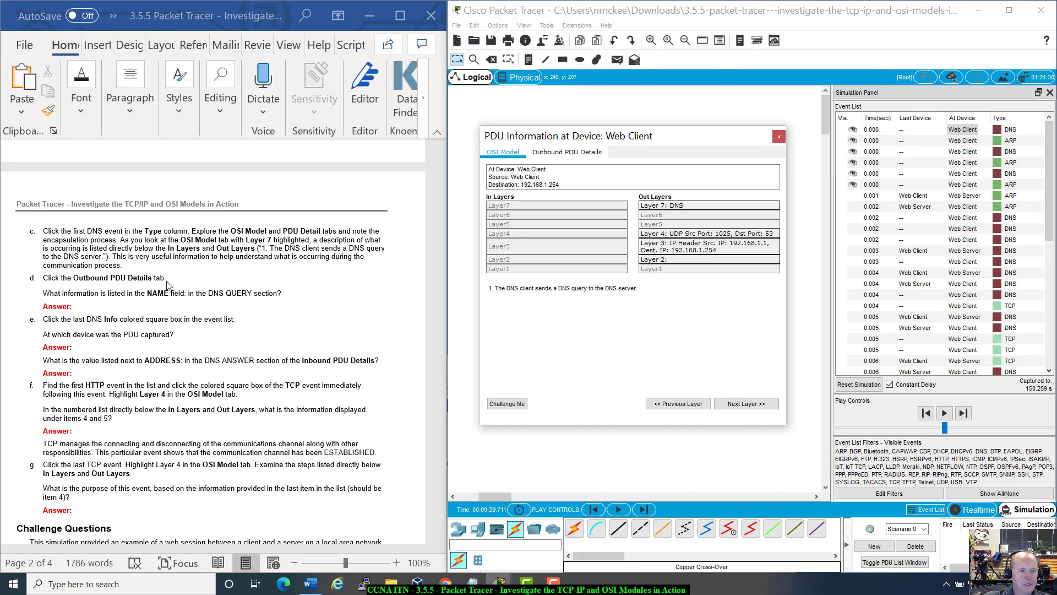
Step: Examine the first DNS event's Outbound PDU Details and highlight the NAME value in the DNS Query section
click(573, 156)
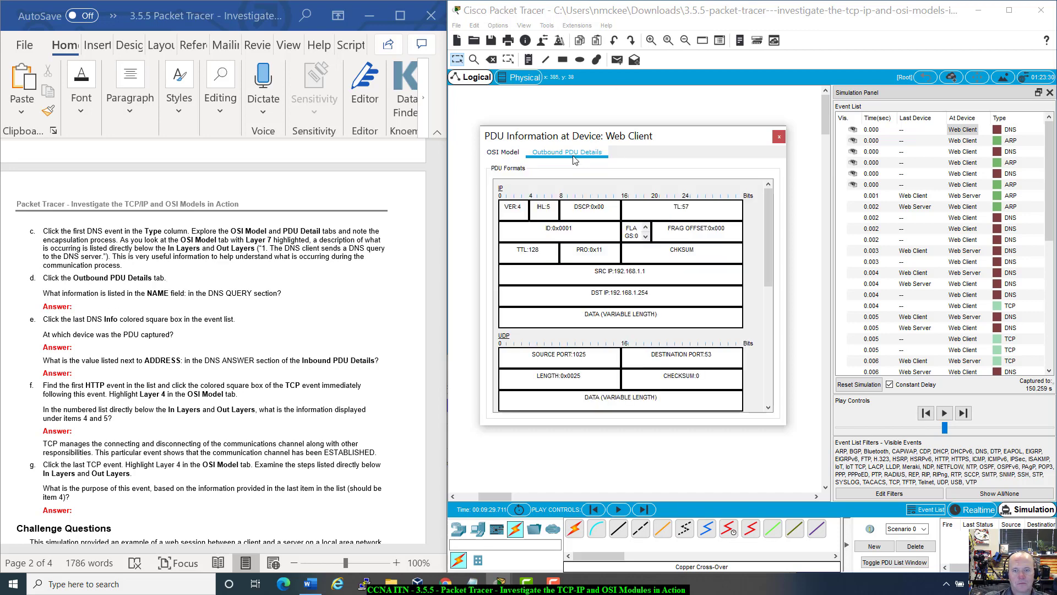
scroll(515, 296, down, 2)
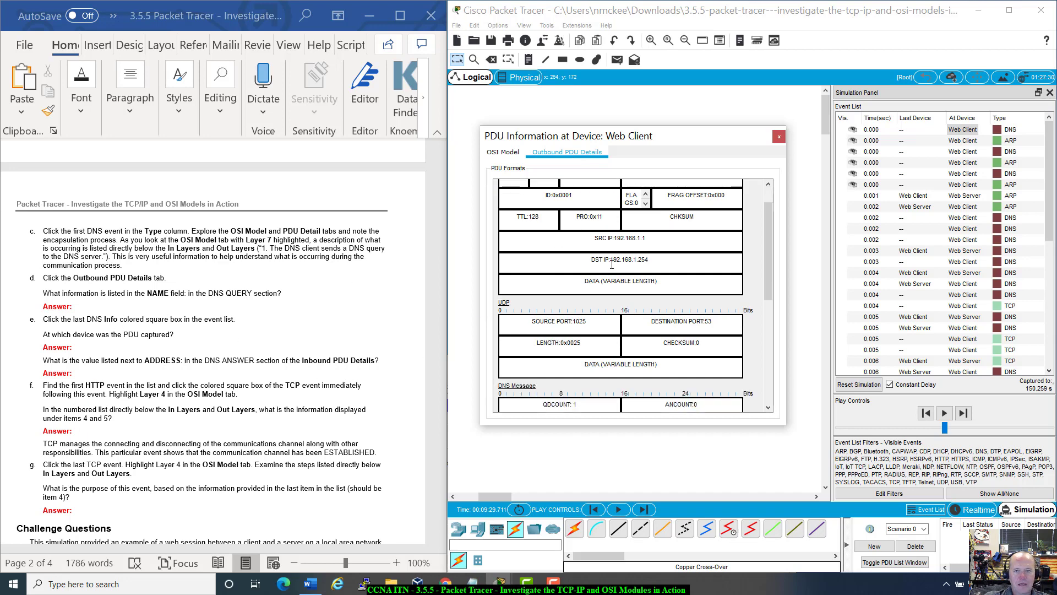
scroll(612, 265, up, 2)
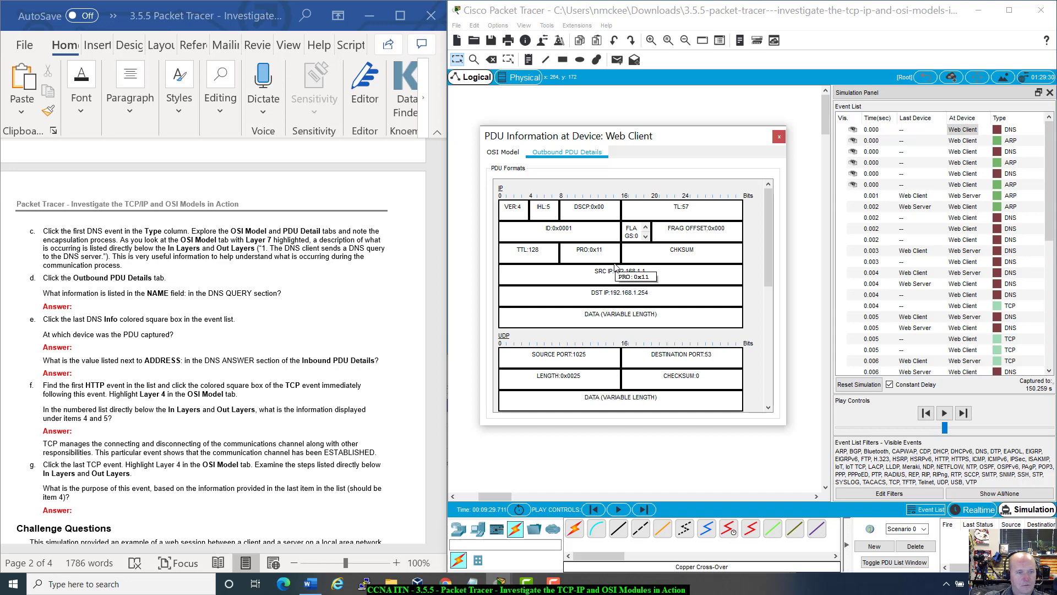
scroll(615, 267, down, 10)
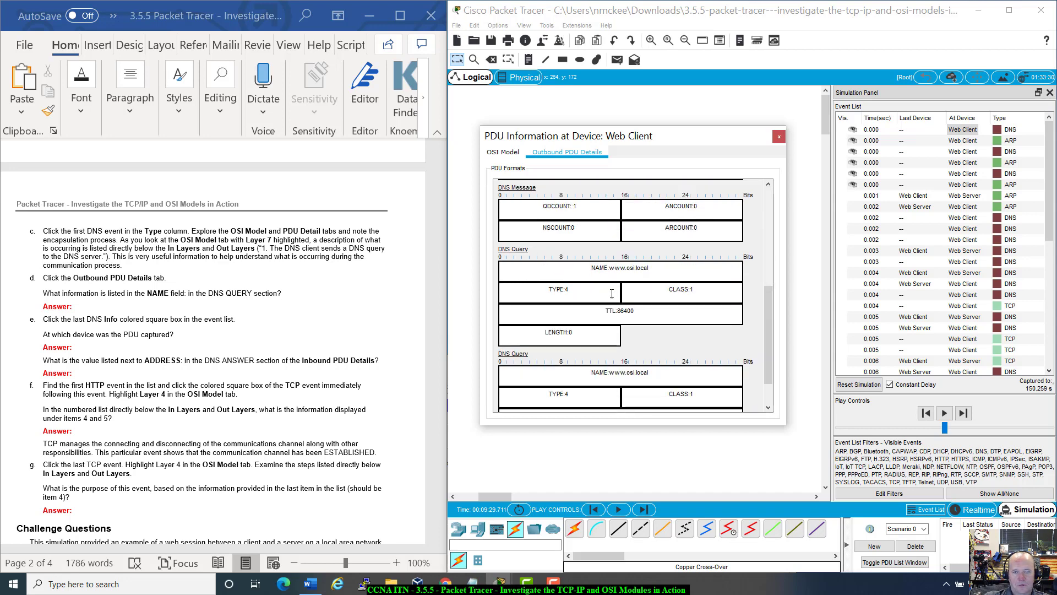
drag(650, 268, 614, 272)
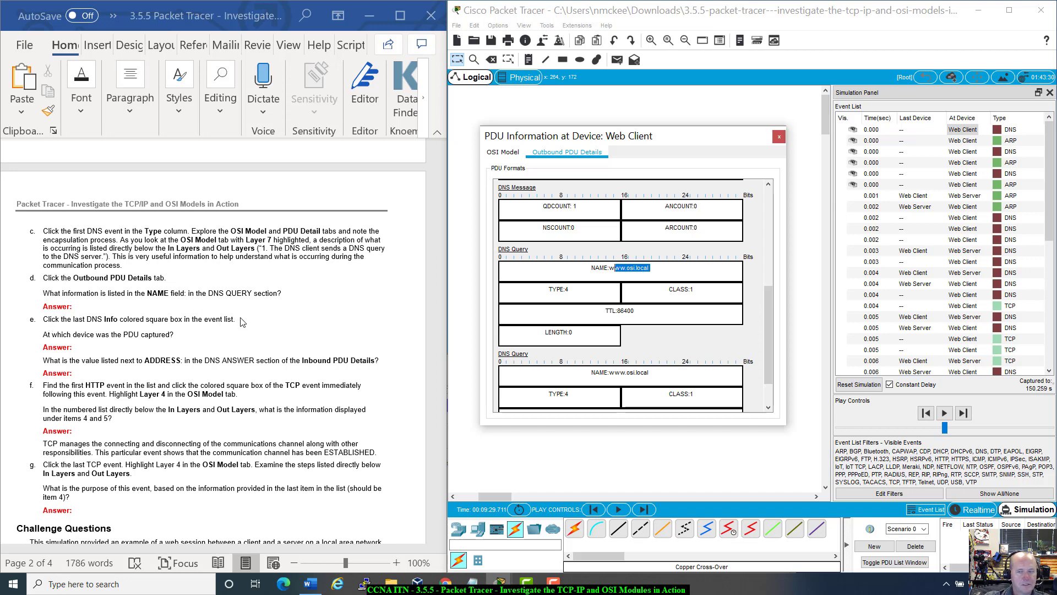
Step: Open the last DNS event at 0.006 s to check at which device the PDU was captured
scroll(977, 193, down, 3)
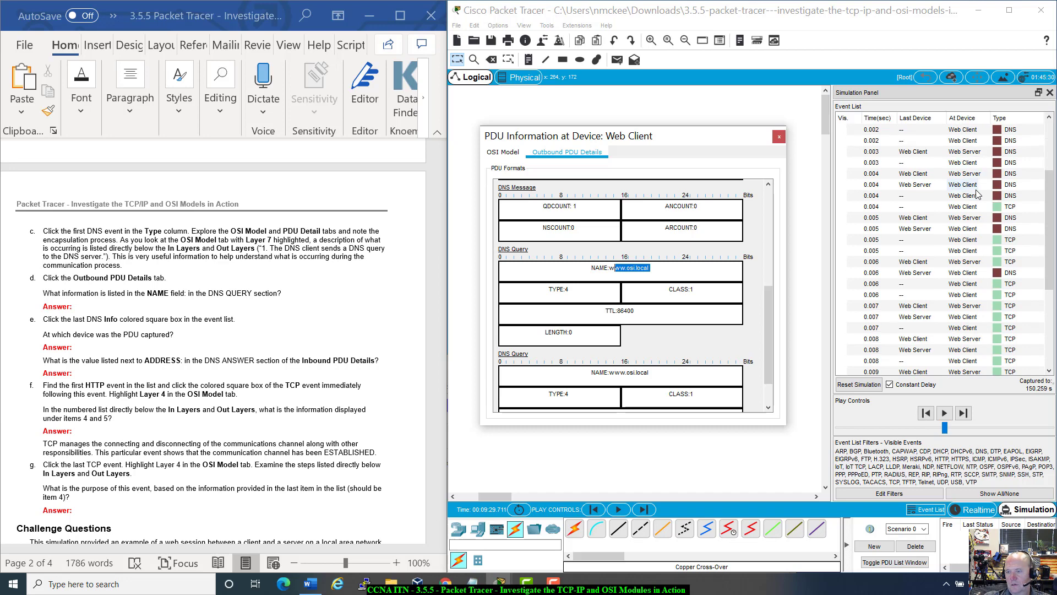
scroll(978, 196, down, 2)
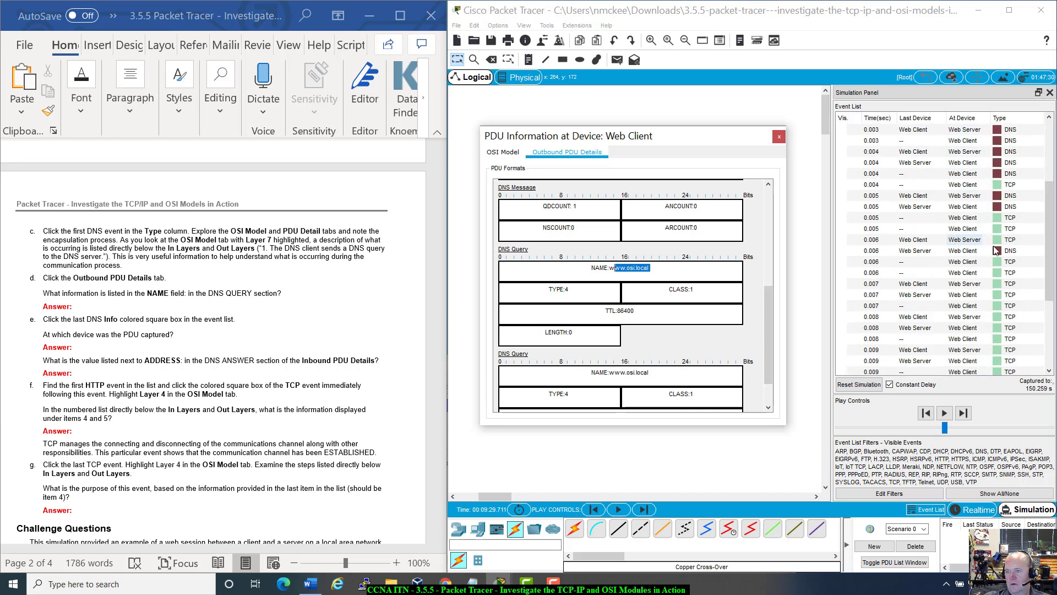
click(996, 250)
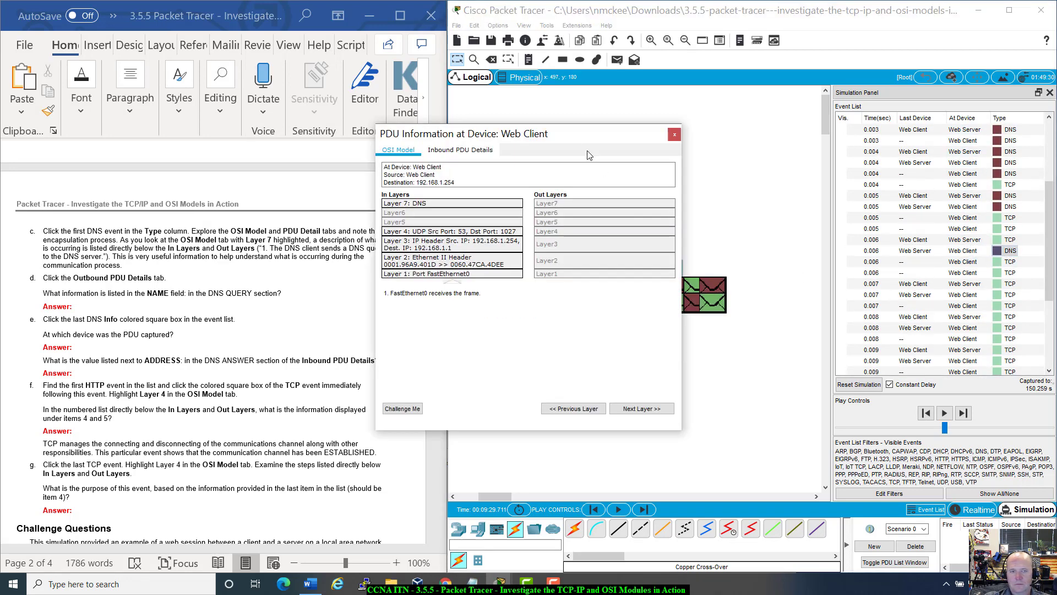
drag(562, 134, 703, 117)
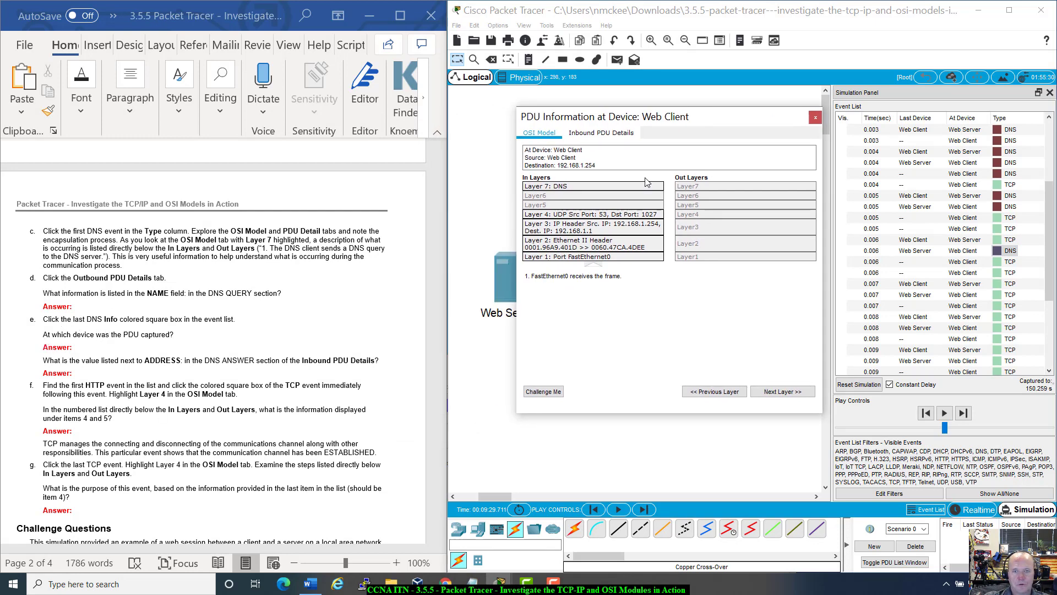
drag(681, 122, 709, 137)
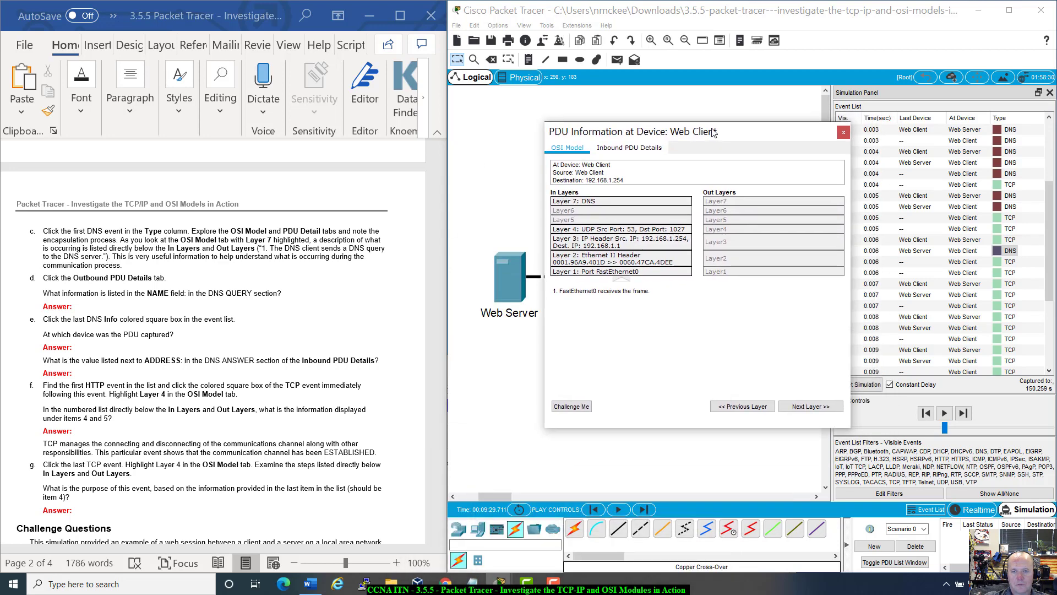
Step: Review the Layer 2 and Layer 1 descriptions under In Layers for the last DNS event
click(557, 183)
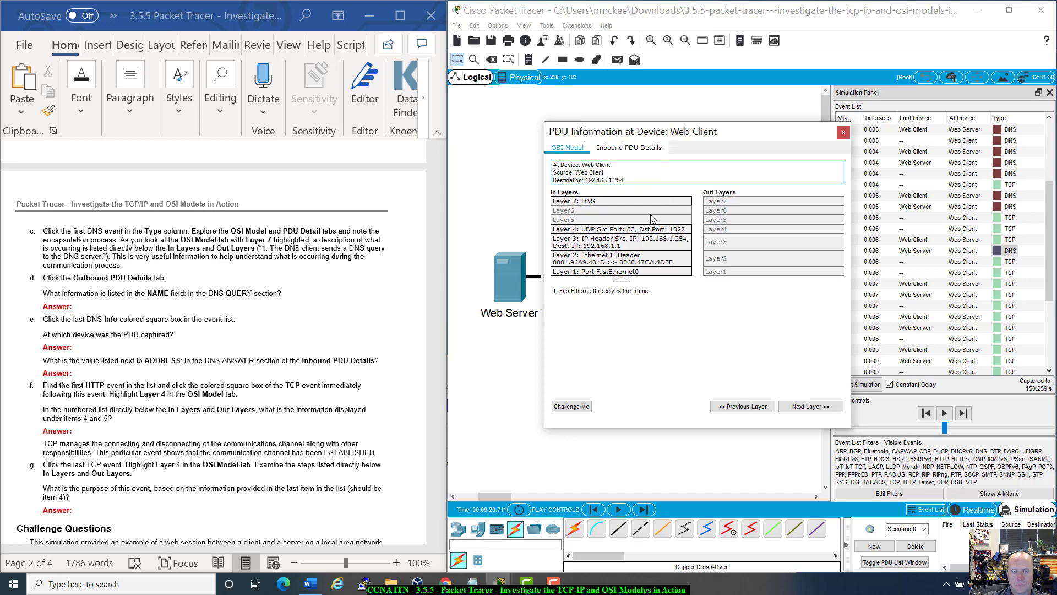
click(619, 289)
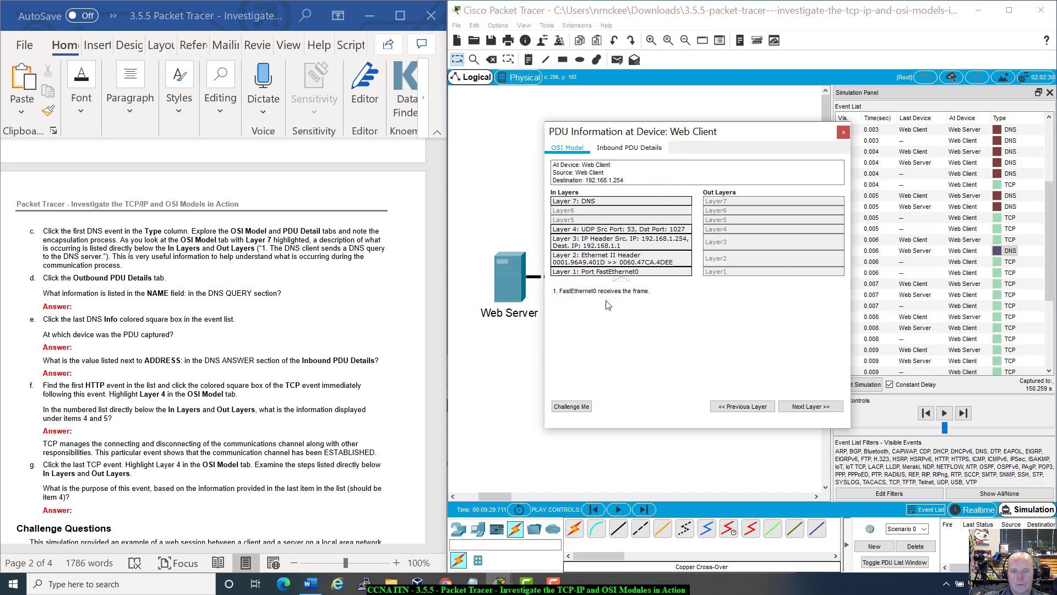
click(616, 260)
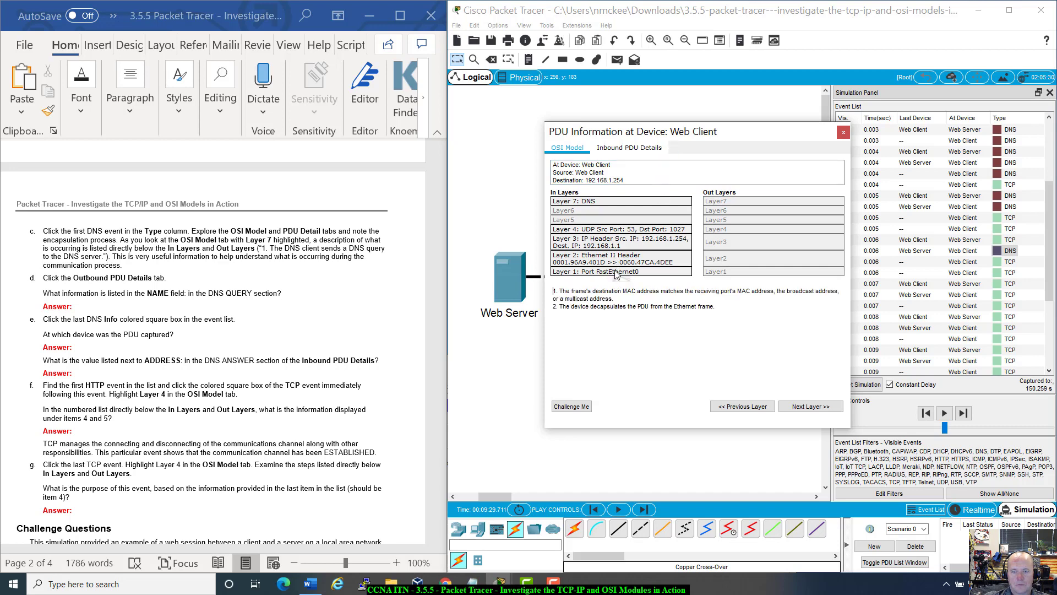
click(616, 273)
drag(718, 132, 645, 220)
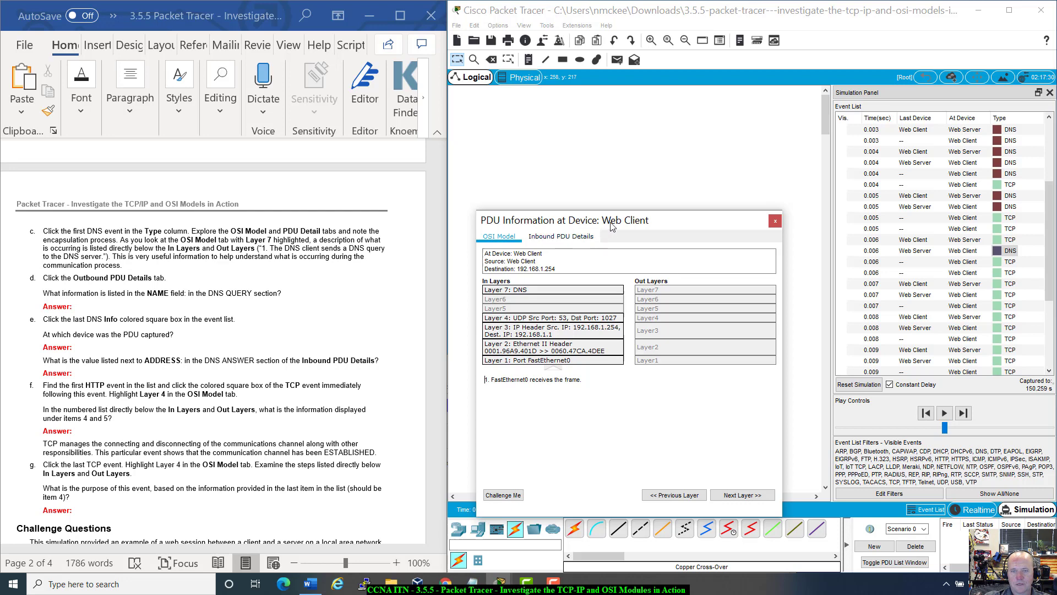
drag(612, 226, 696, 185)
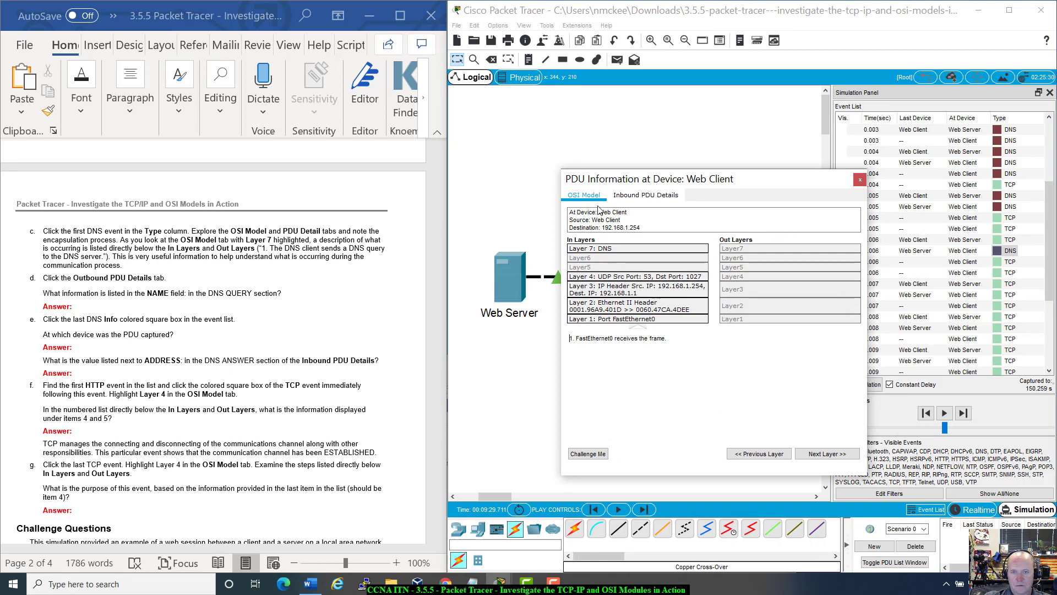
Step: Look through the last DNS event's Inbound PDU Details to find the DNS Answer sections
click(631, 196)
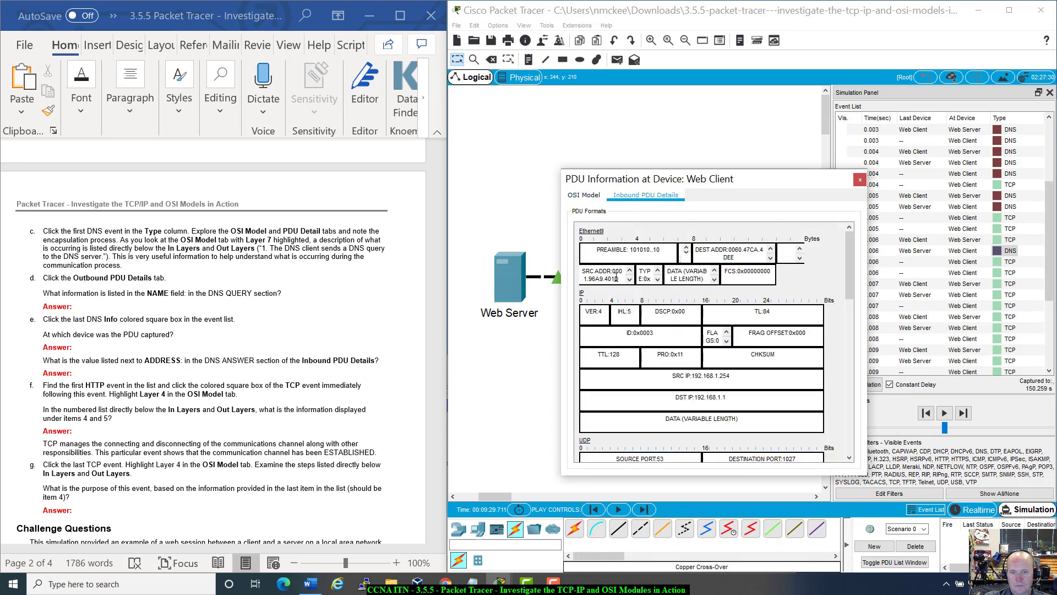
scroll(617, 278, down, 10)
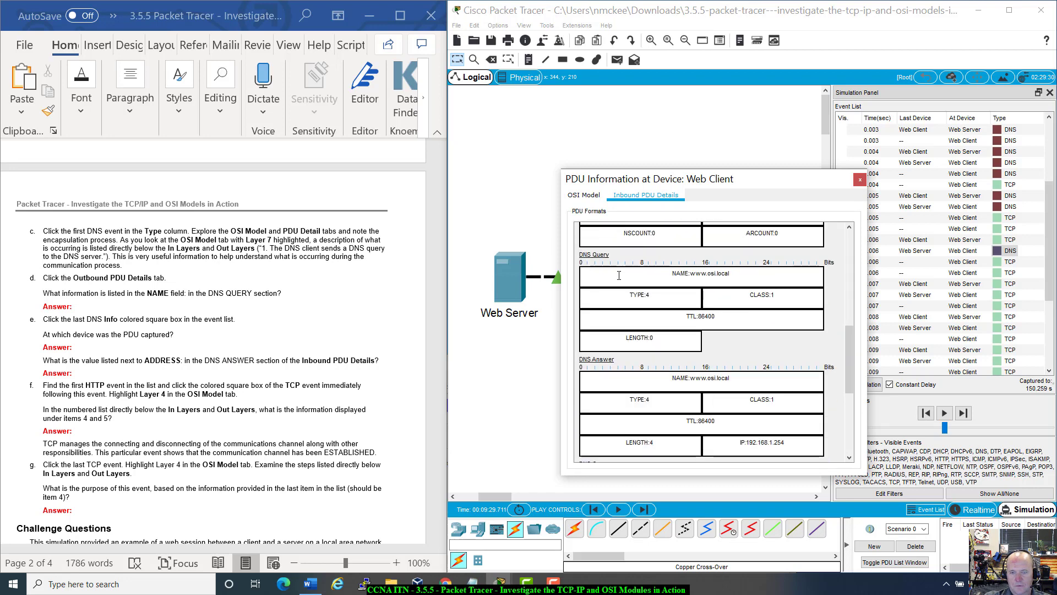
scroll(619, 275, down, 5)
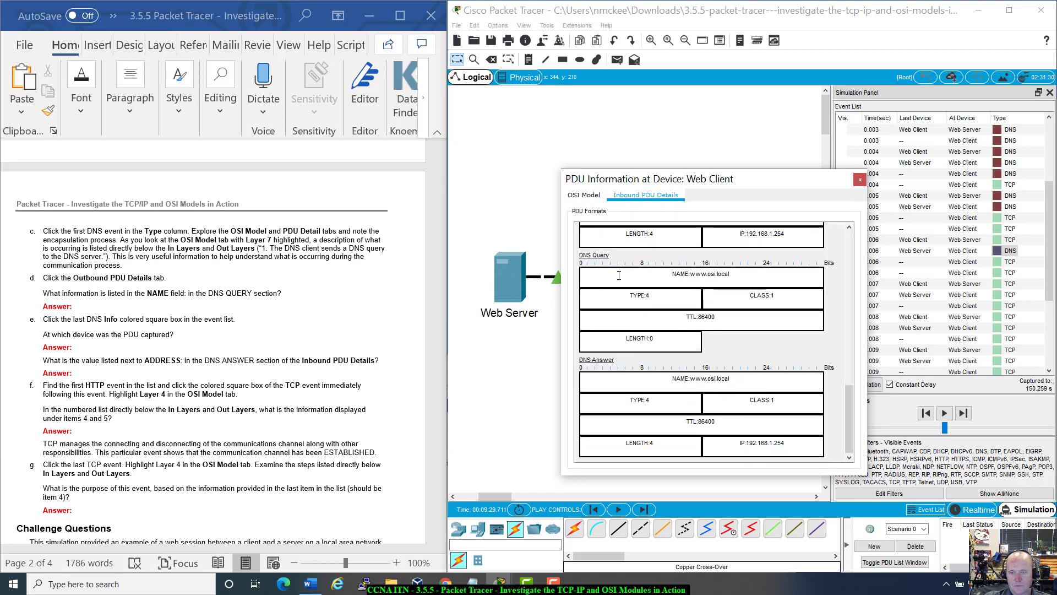
drag(732, 380, 731, 338)
click(765, 375)
scroll(755, 380, up, 3)
scroll(751, 381, up, 2)
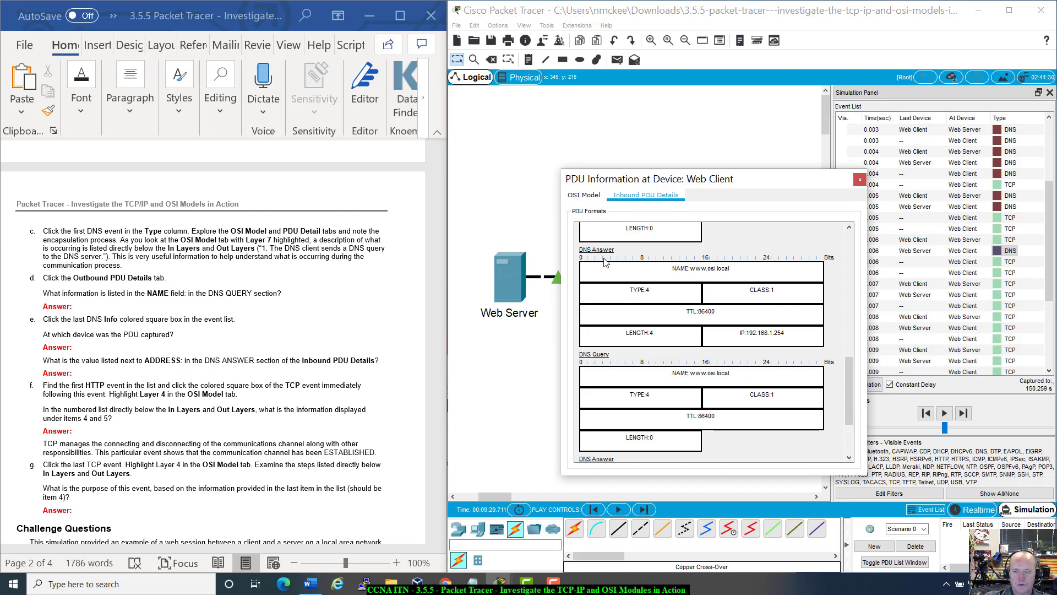
Step: Highlight the IP value in the first DNS Answer, compare it with the second DNS Answer, and close the PDU information
click(774, 338)
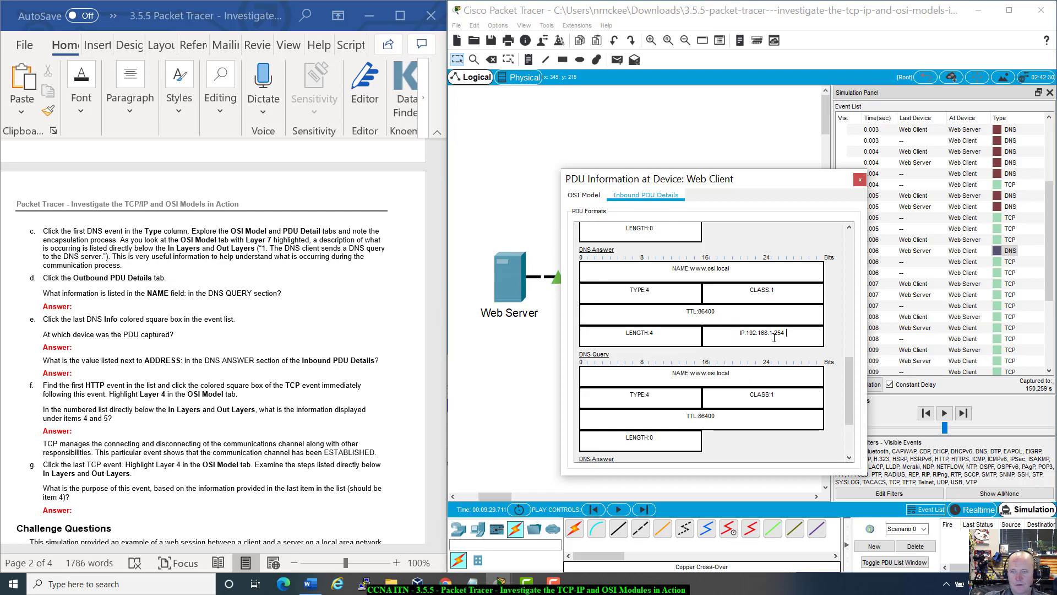
shift+click(733, 333)
scroll(742, 348, down, 3)
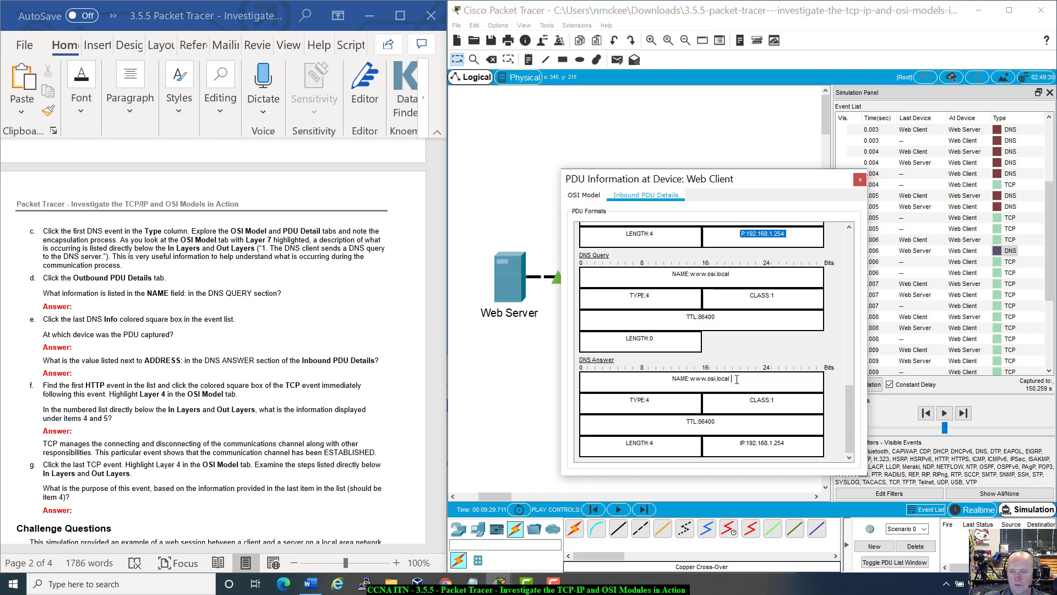
scroll(773, 387, up, 2)
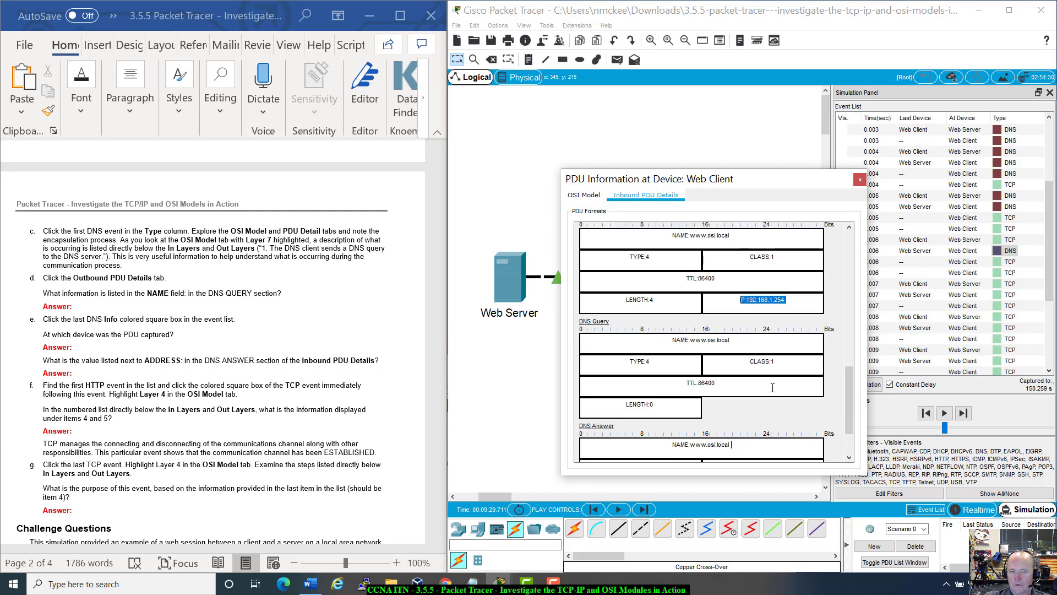
scroll(772, 387, up, 1)
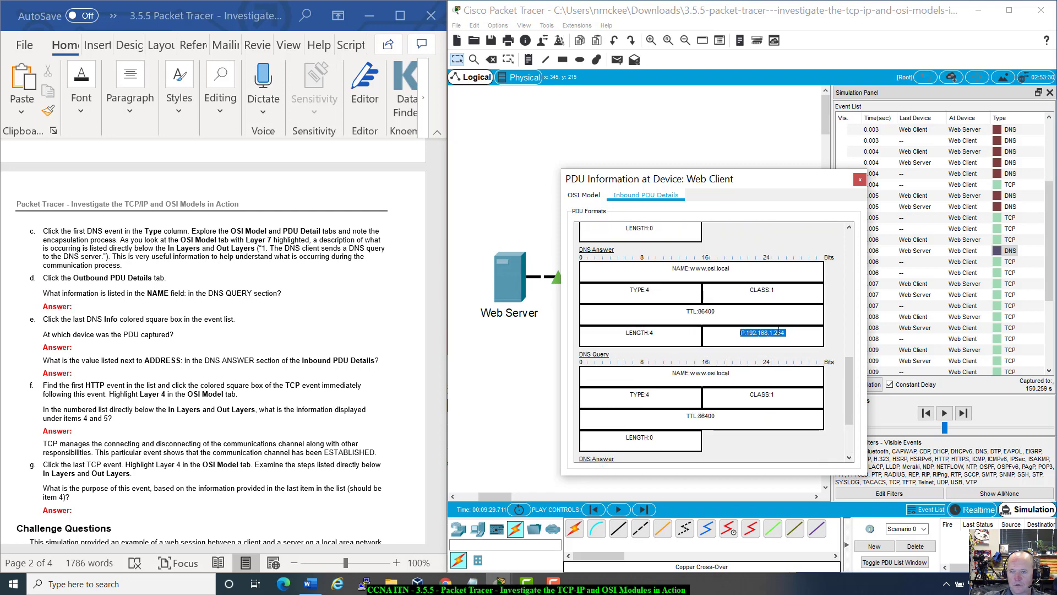
scroll(778, 332, down, 3)
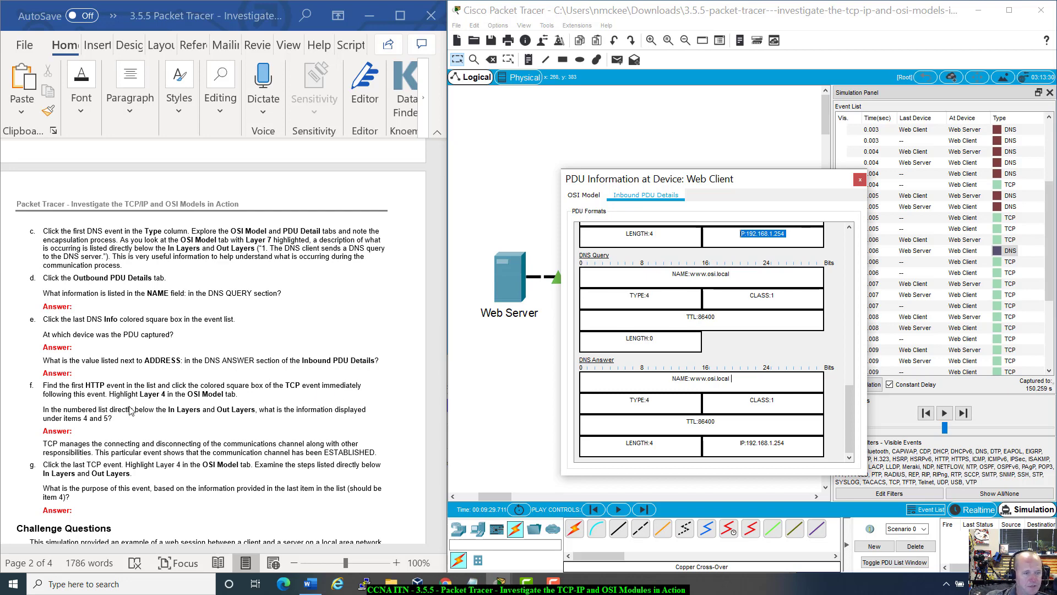
click(860, 180)
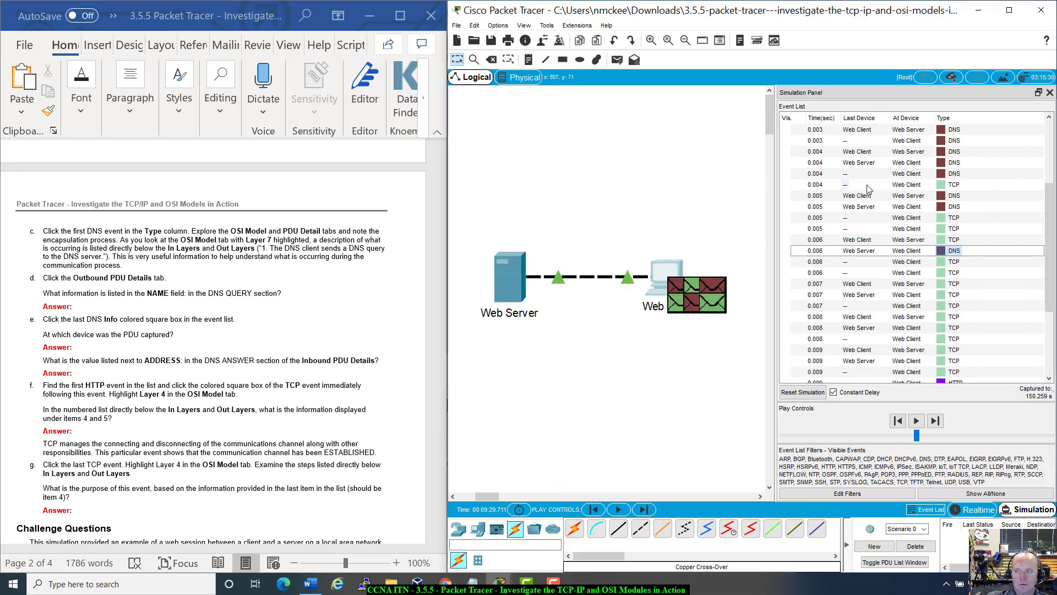
Step: Find the first HTTP event, at 0.009 s, view its OSI Model information, and close the PDU information
scroll(925, 223, up, 3)
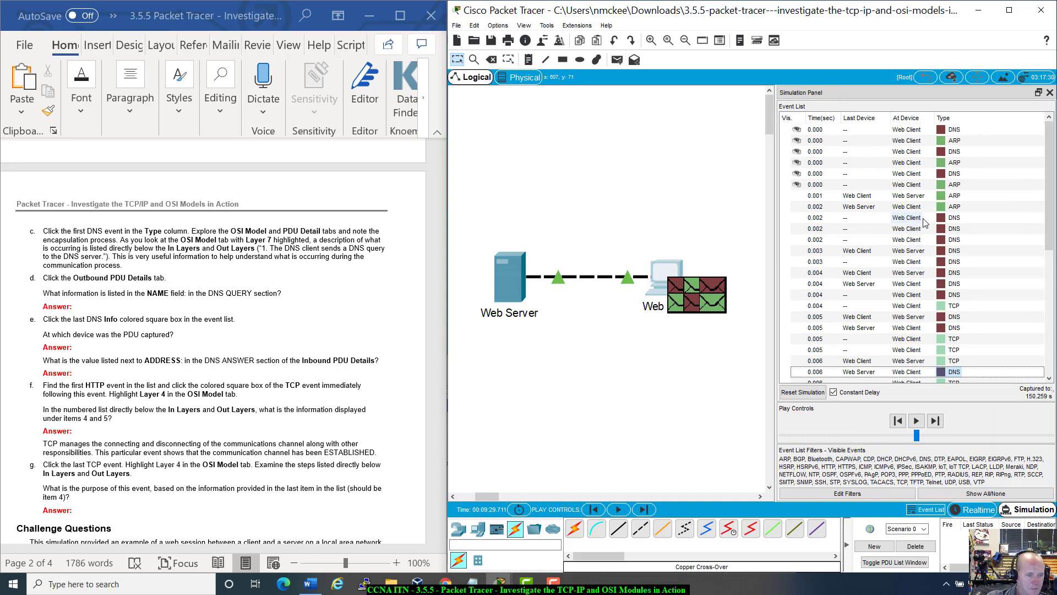
scroll(955, 271, down, 7)
click(948, 275)
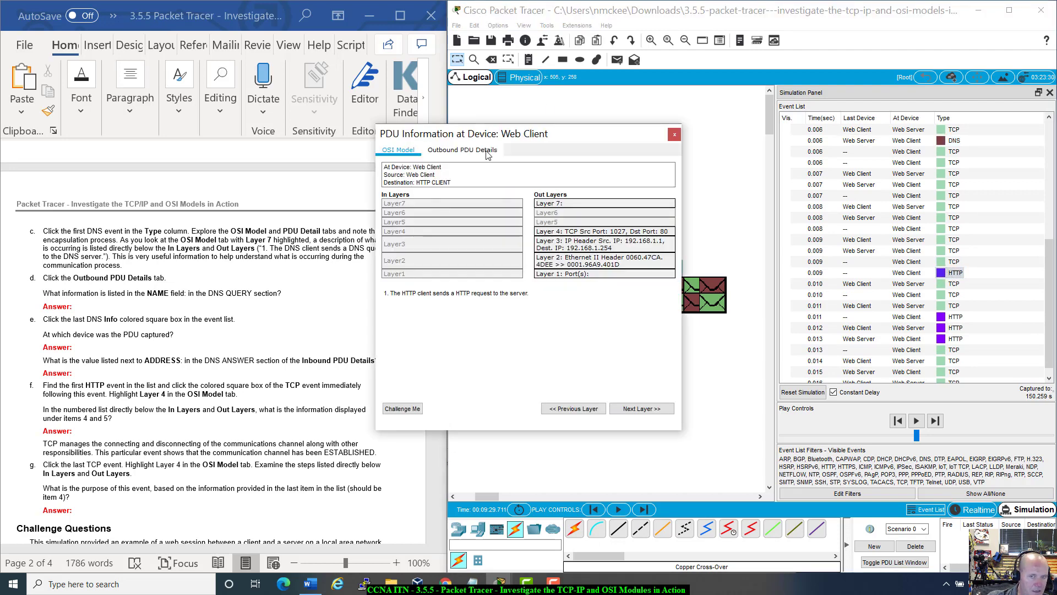
click(679, 135)
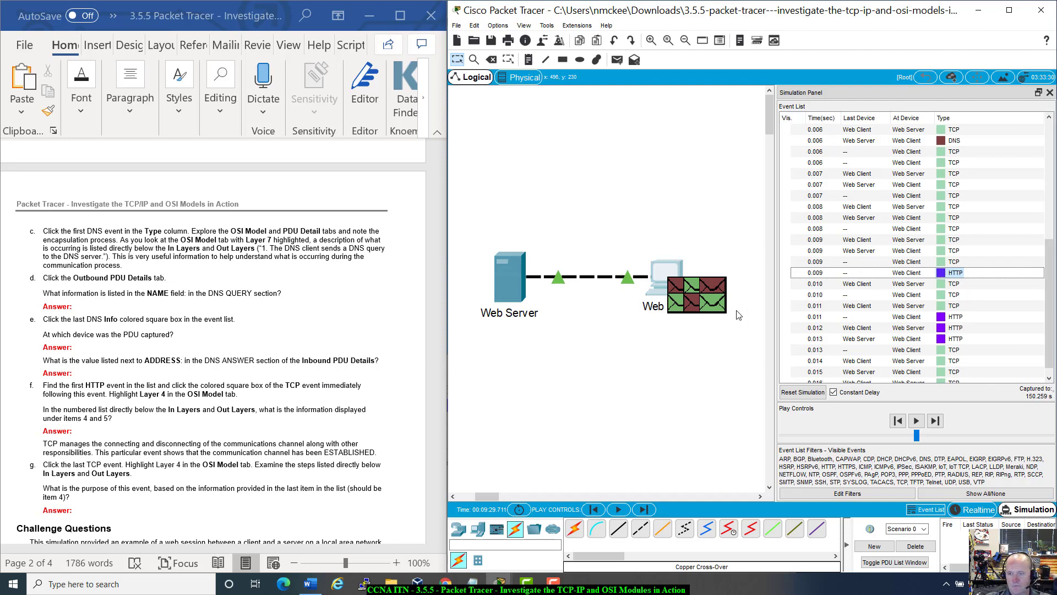
Step: Open the TCP event immediately following the first HTTP event and highlight items 4 and 5 of its Layer 4 description
click(944, 284)
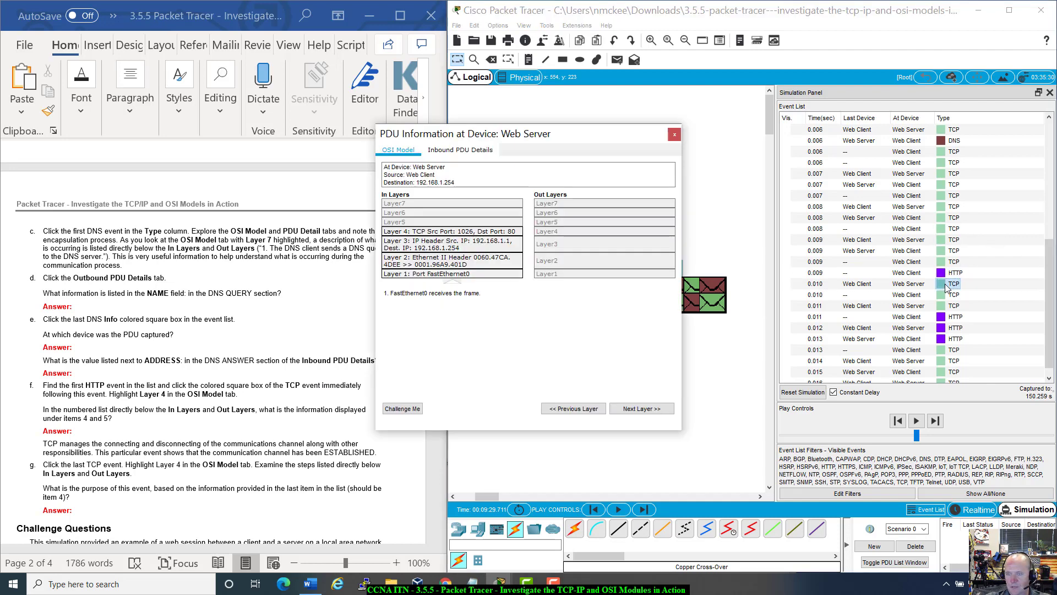
drag(751, 134, 649, 127)
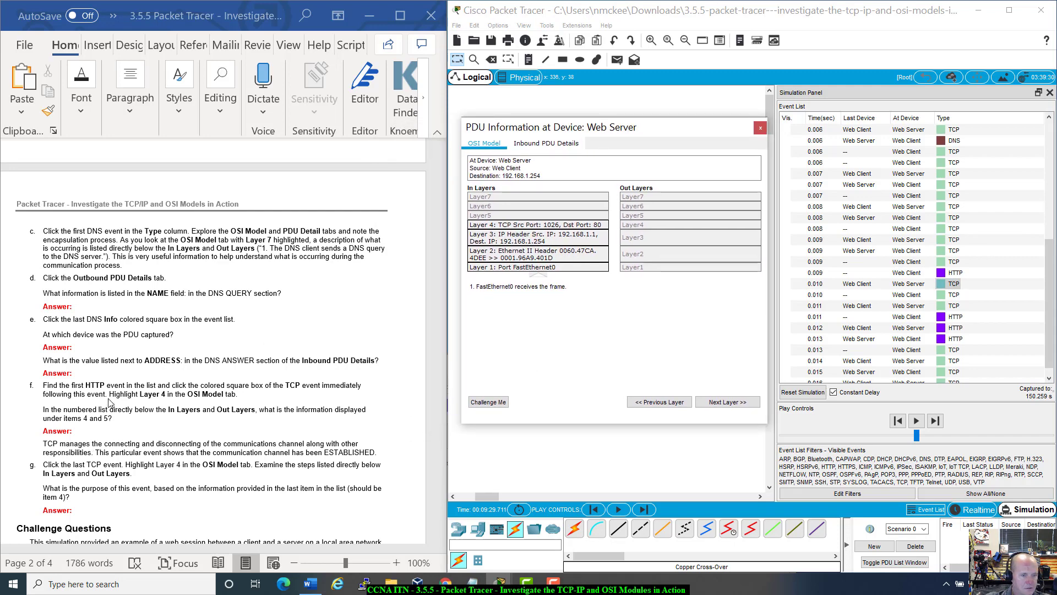
click(529, 226)
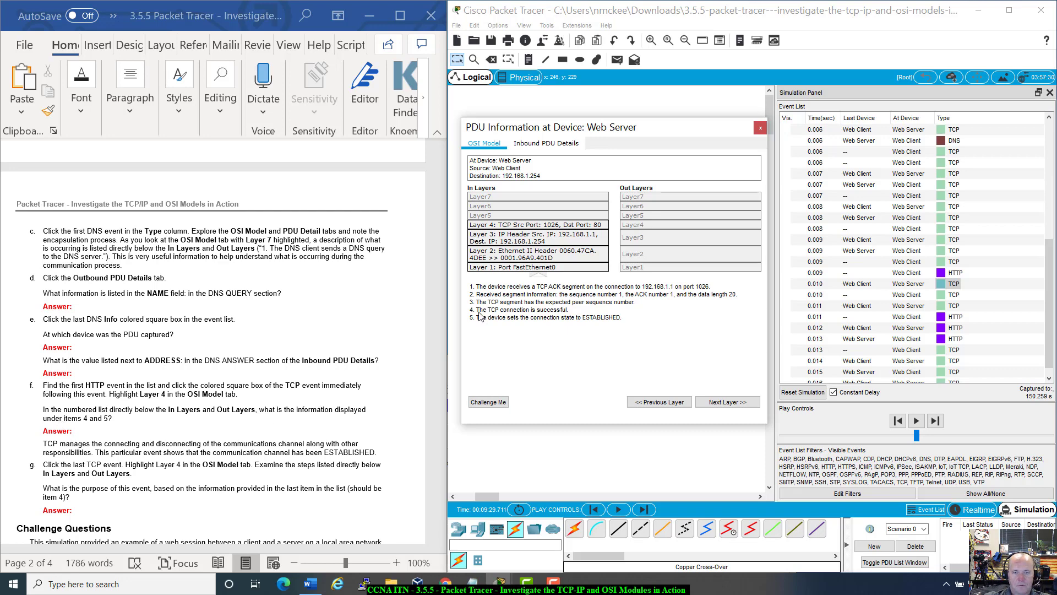
drag(479, 311, 641, 325)
click(639, 331)
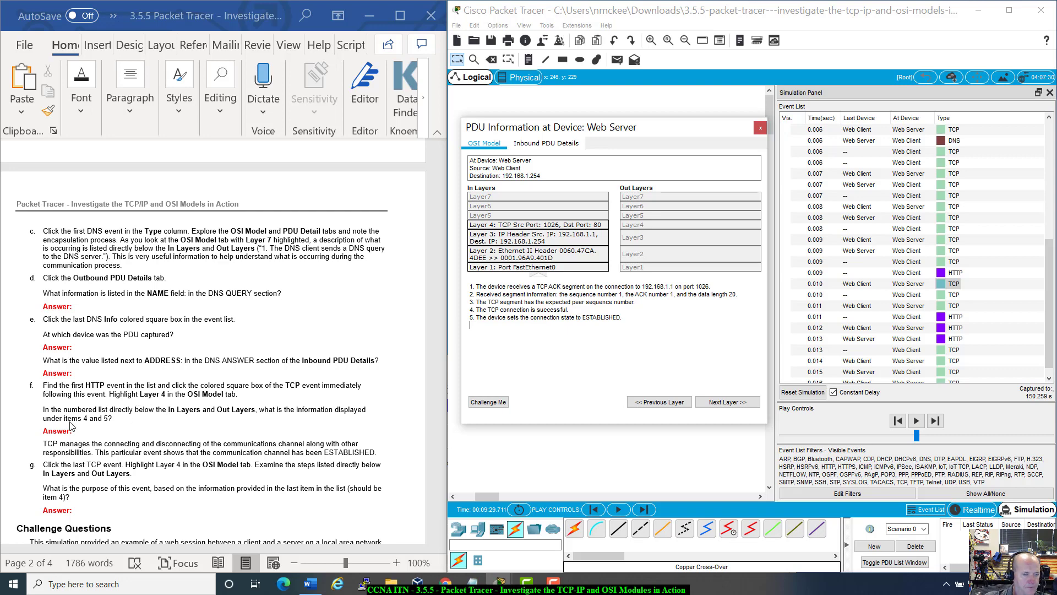
Step: Read the lab's step g, close the current PDU information, and open the last TCP event at 0.016 s
scroll(70, 425, down, 6)
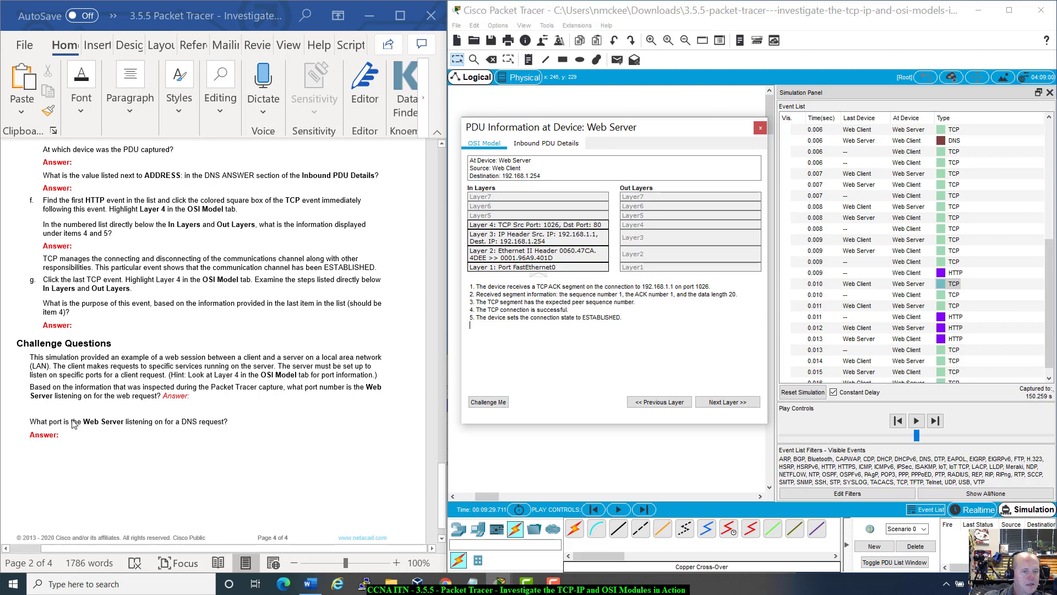
scroll(72, 424, down, 1)
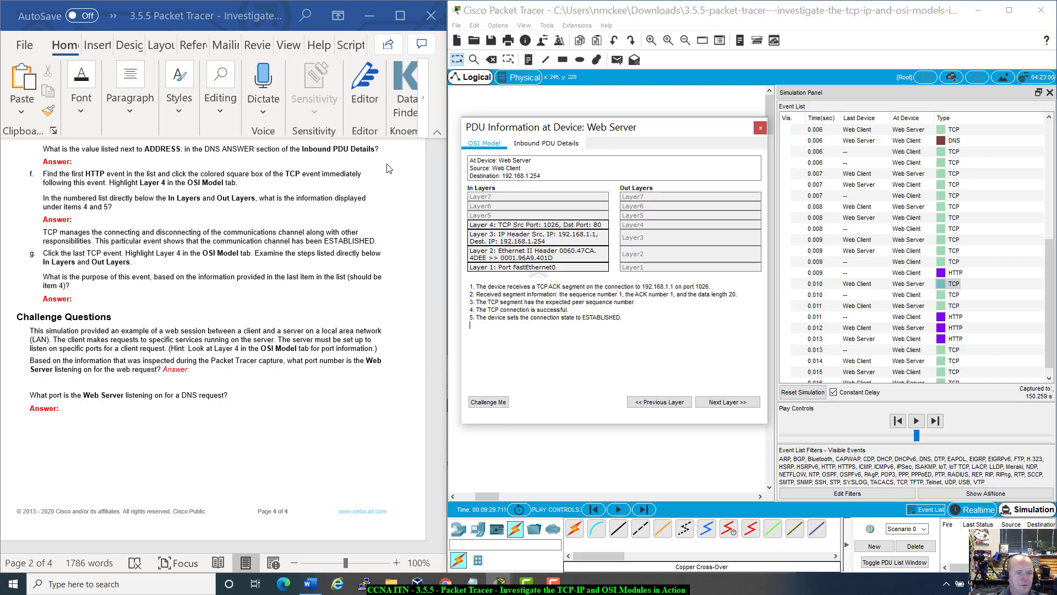
click(760, 129)
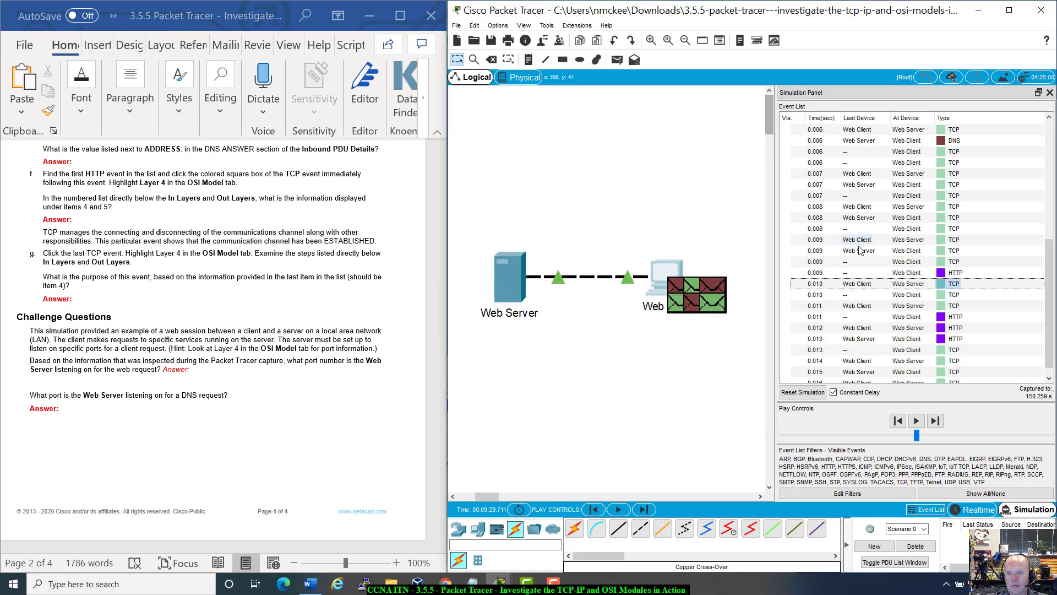
scroll(868, 250, down, 1)
click(896, 373)
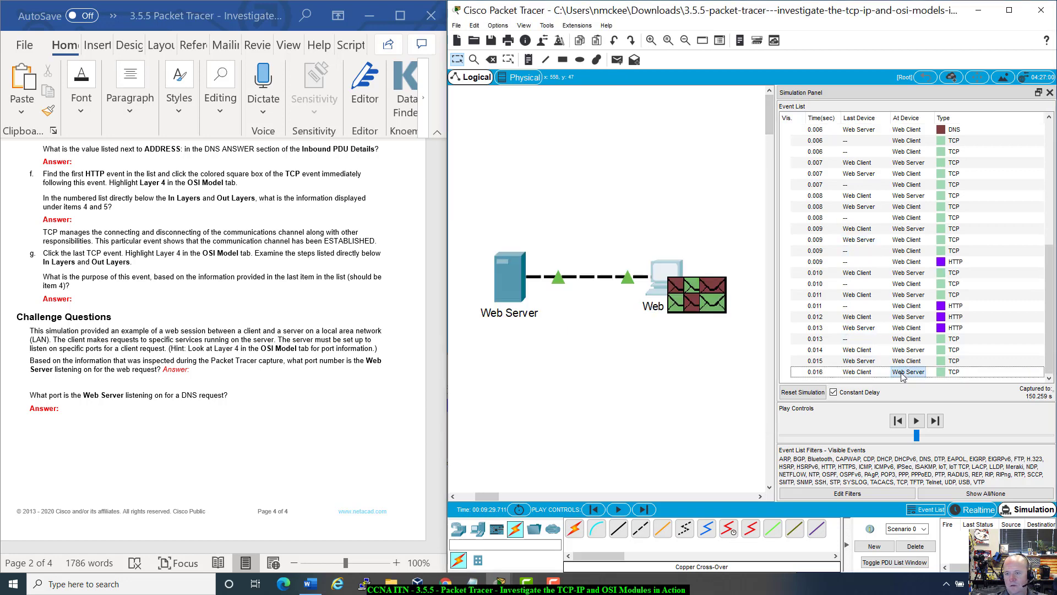
drag(556, 137, 664, 120)
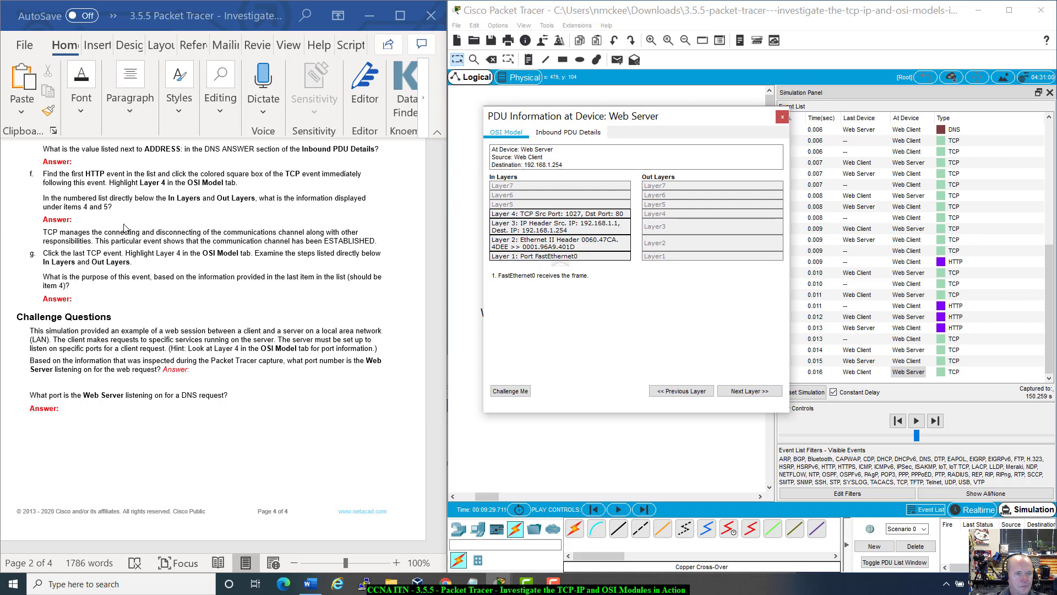
Step: Display the last TCP event's Layer 4 description under In Layers and highlight item 4 to find the event's purpose
click(523, 216)
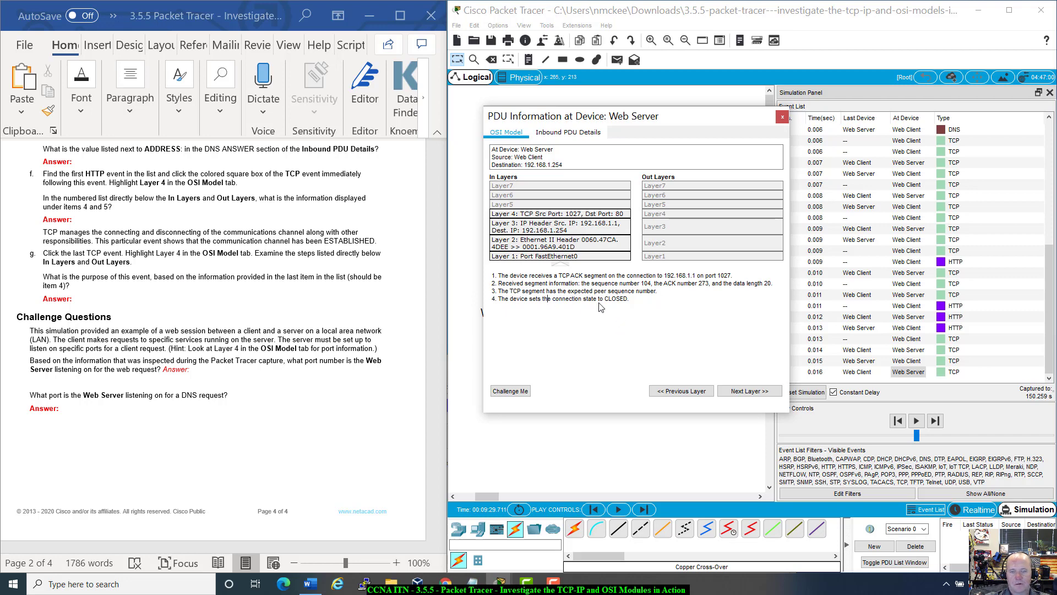
drag(495, 299, 636, 301)
click(642, 300)
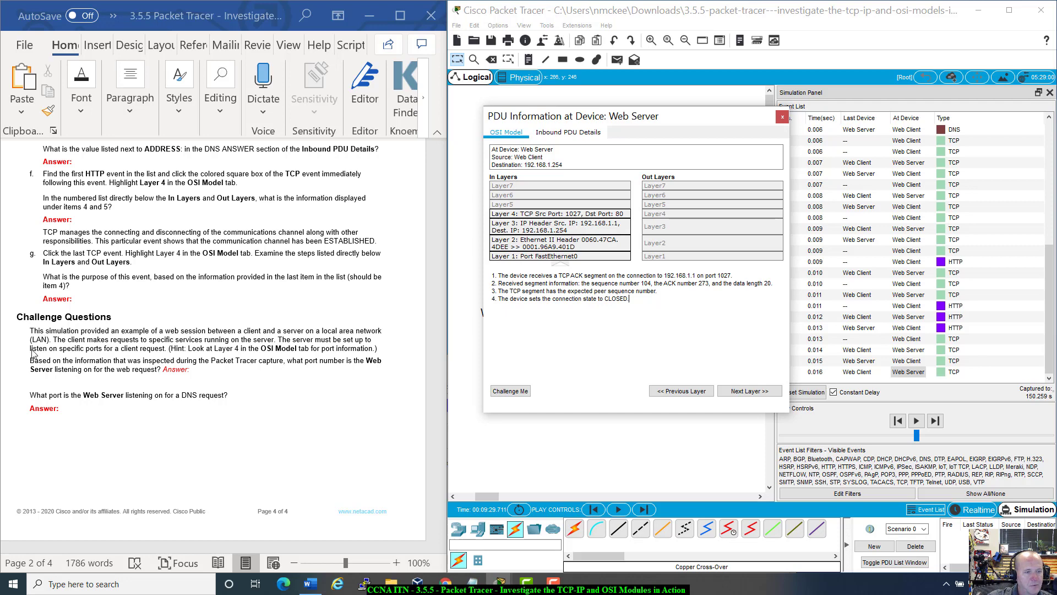
Step: Review the Challenge Questions in the lab document, highlighting the questions on the Web Server's ports for web and DNS requests
click(34, 398)
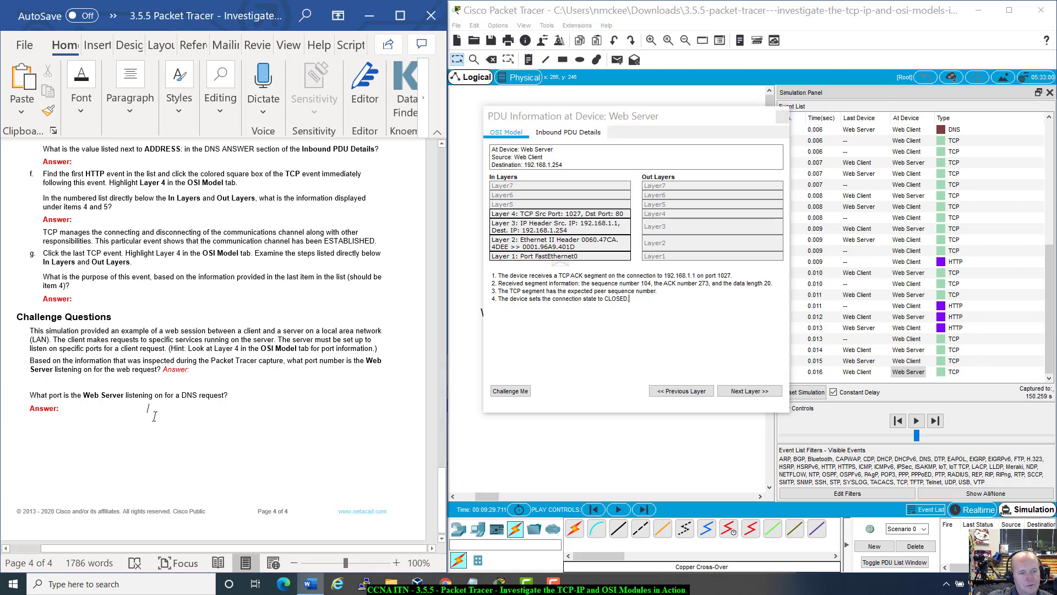
triple_click(35, 407)
drag(35, 403, 31, 401)
click(30, 401)
drag(276, 391, 274, 396)
click(275, 395)
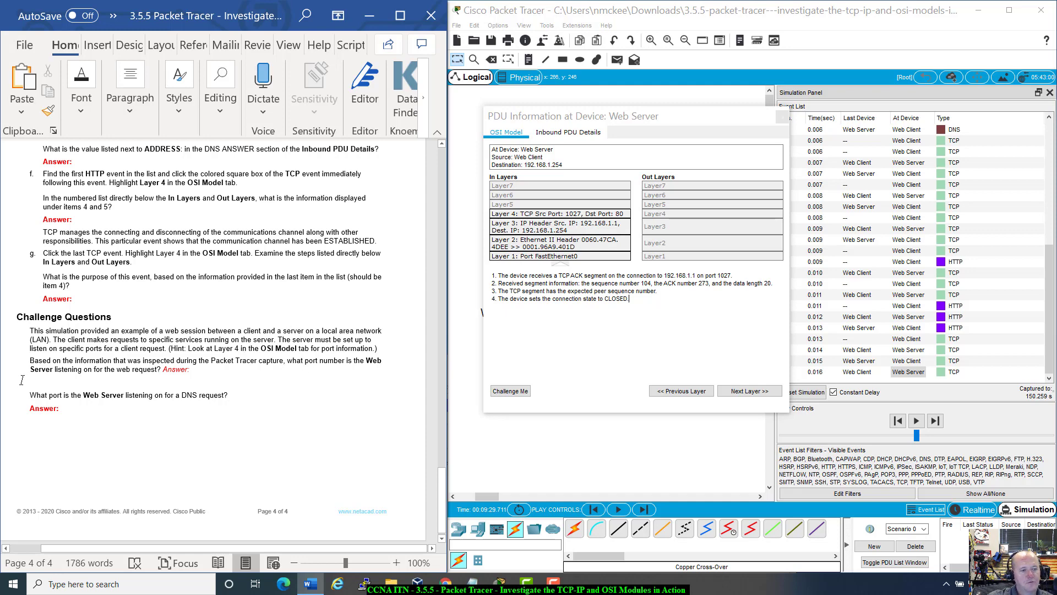
drag(75, 355, 193, 372)
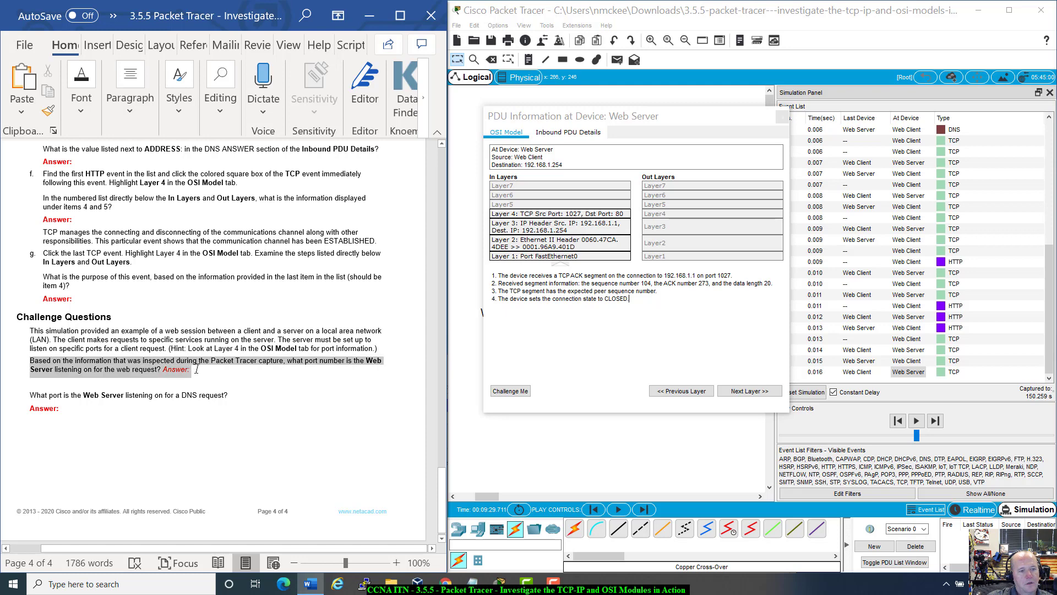
mouse_move(36, 393)
mouse_down()
mouse_move(59, 394)
mouse_move(48, 395)
mouse_up()
drag(231, 389, 231, 391)
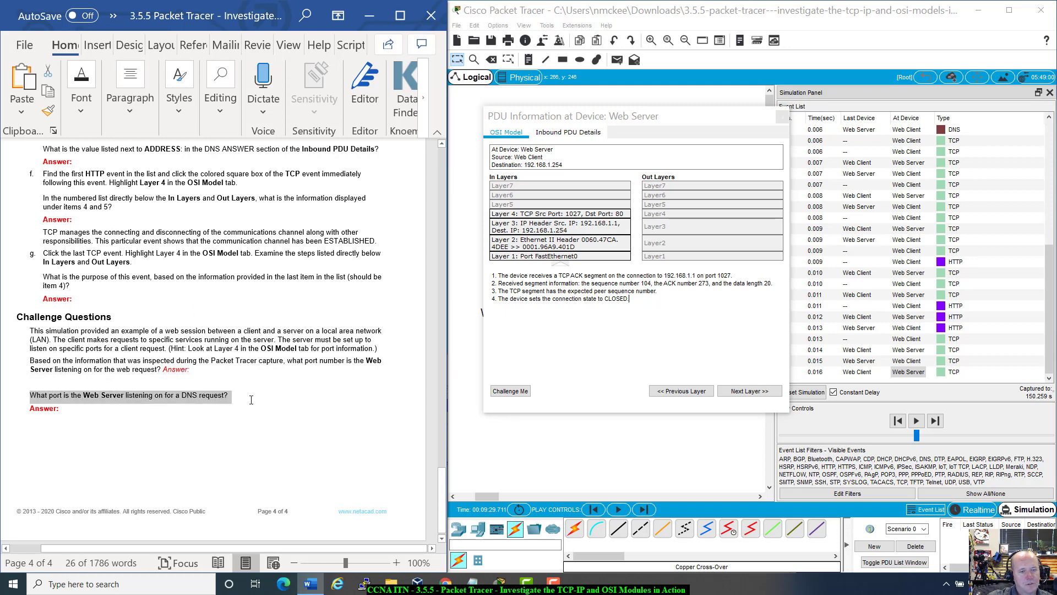
click(282, 421)
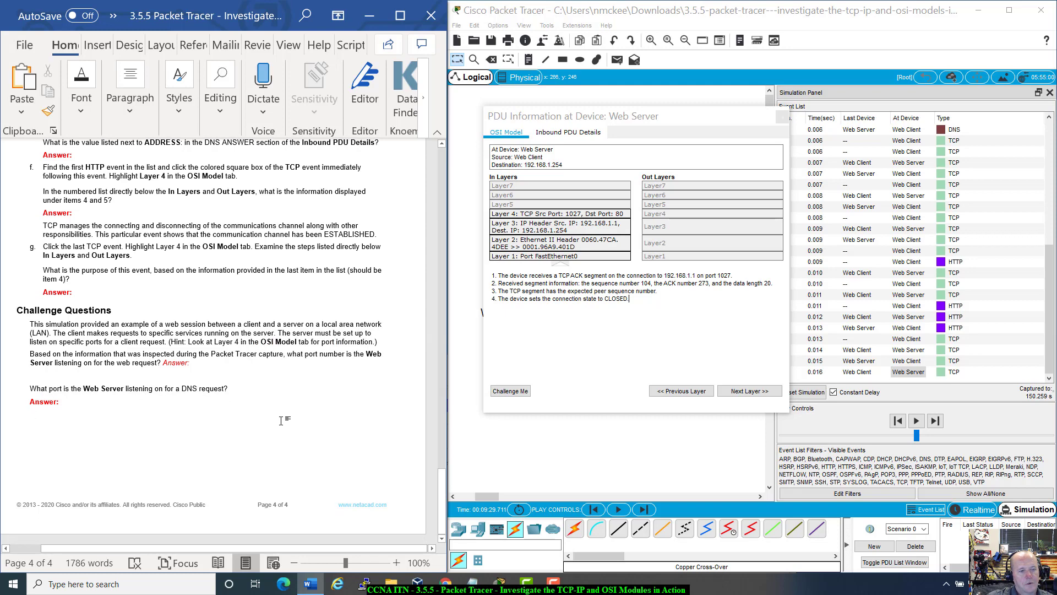
scroll(281, 421, up, 2)
scroll(281, 421, down, 2)
scroll(281, 420, up, 2)
scroll(281, 421, down, 1)
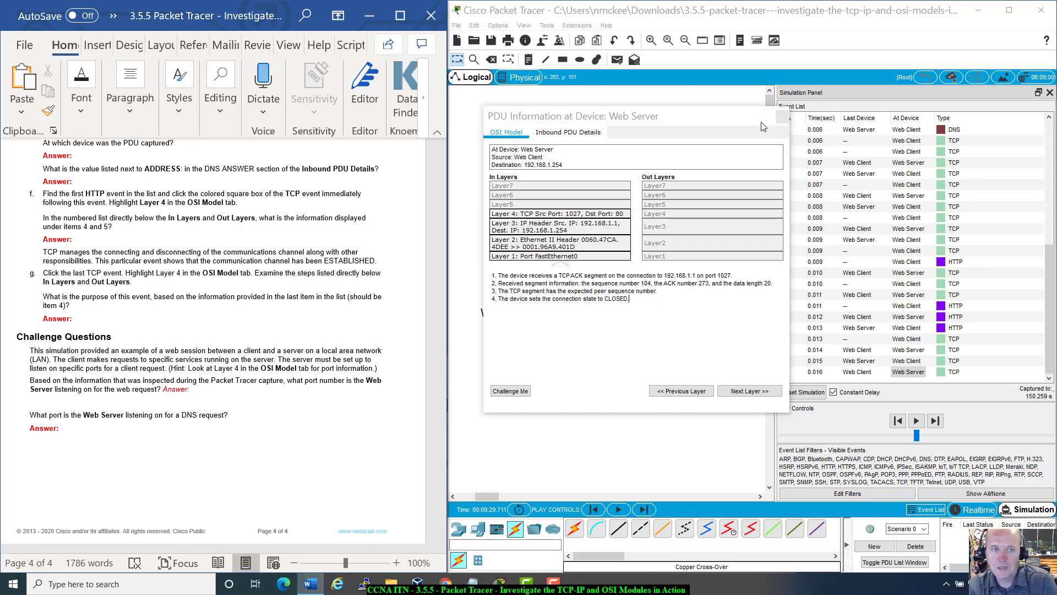
Step: Close the last TCP event's PDU information and the Simulation Panel
drag(763, 127, 739, 137)
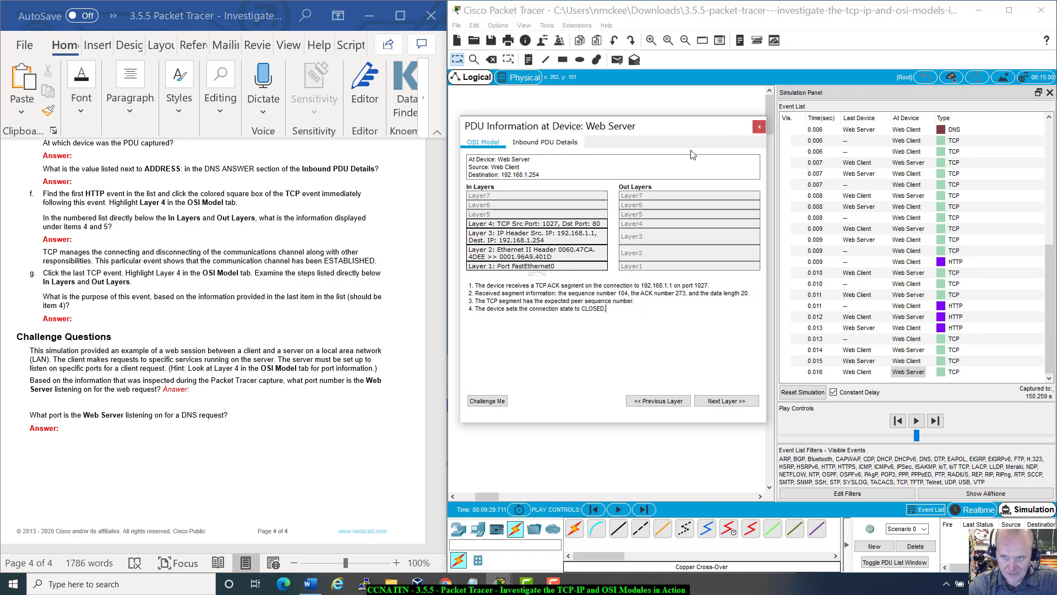
click(759, 127)
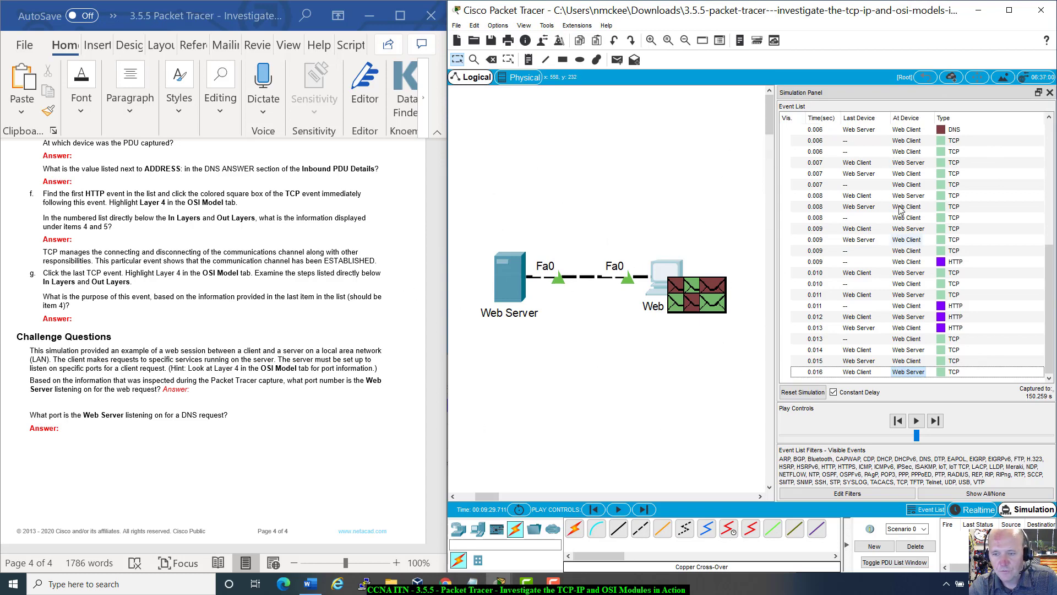
click(1050, 93)
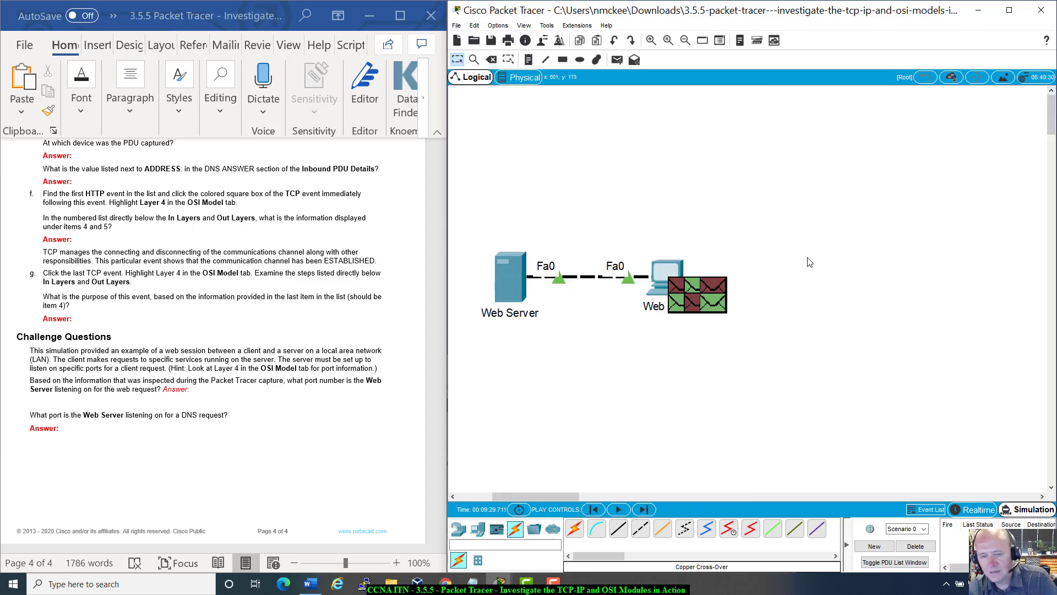